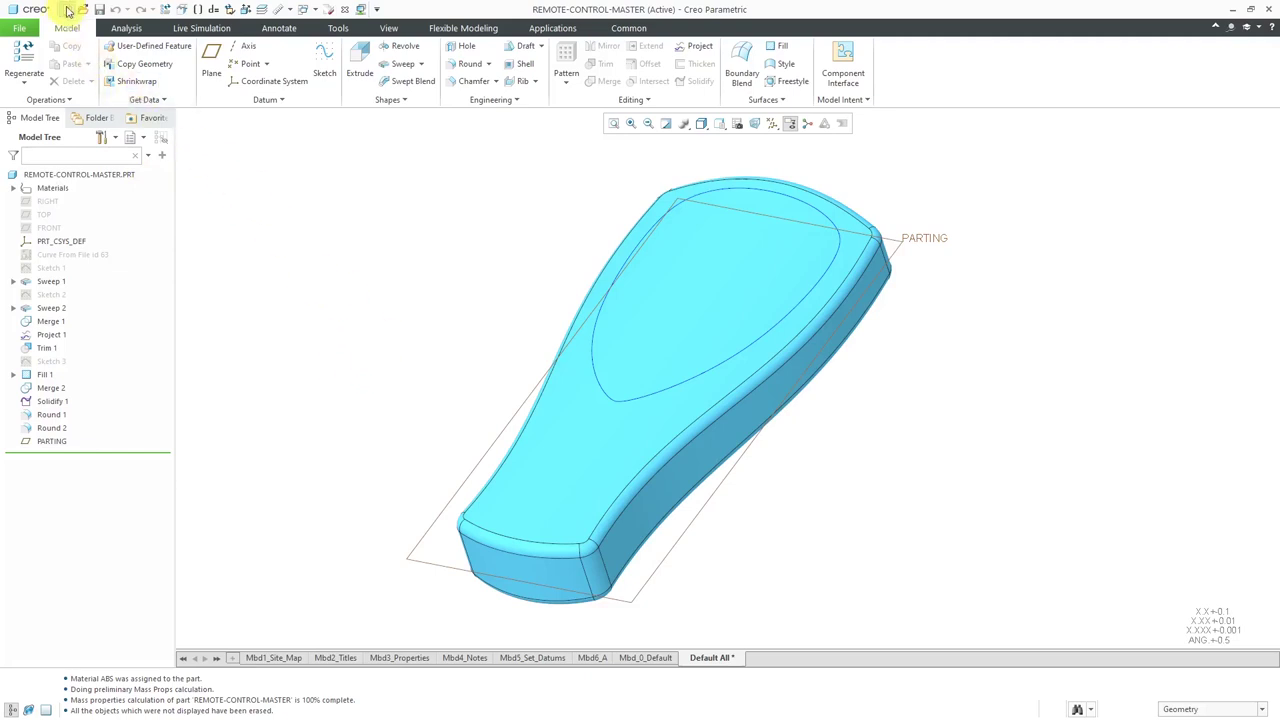
# Create a new assembly file named remote-control
pyautogui.click(68, 10)
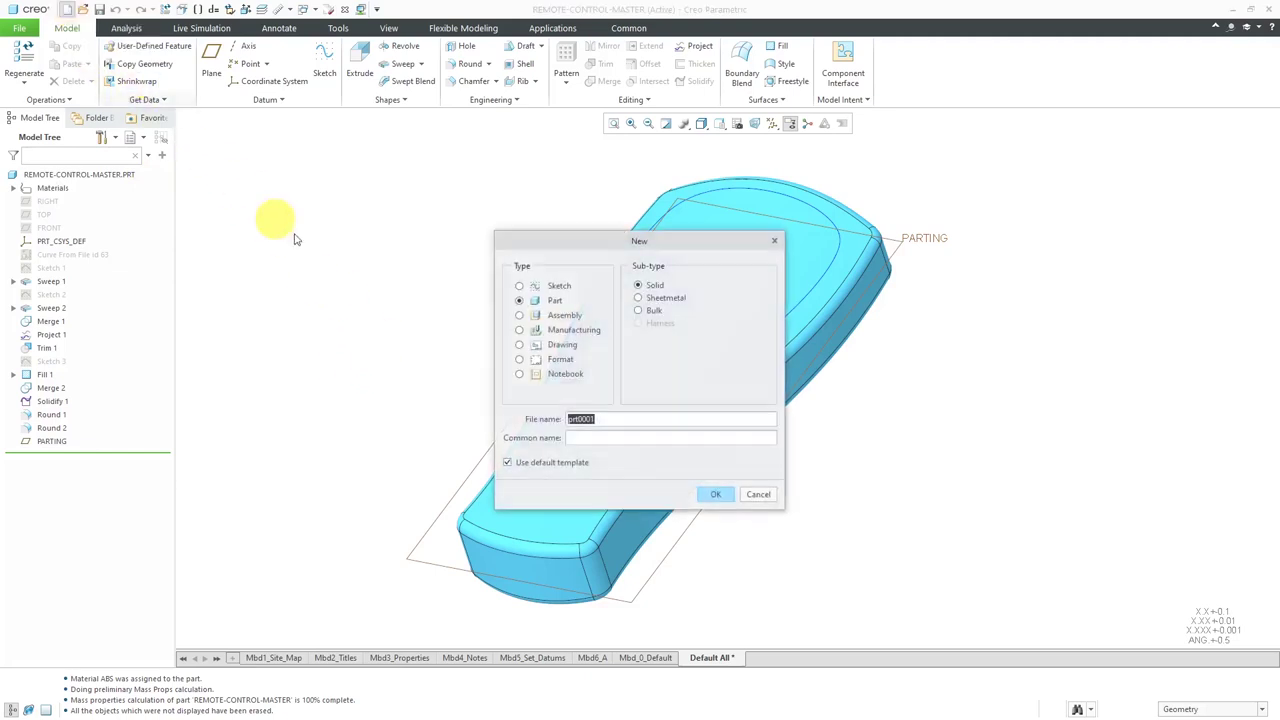
pyautogui.click(570, 317)
pyautogui.write('remote-control')
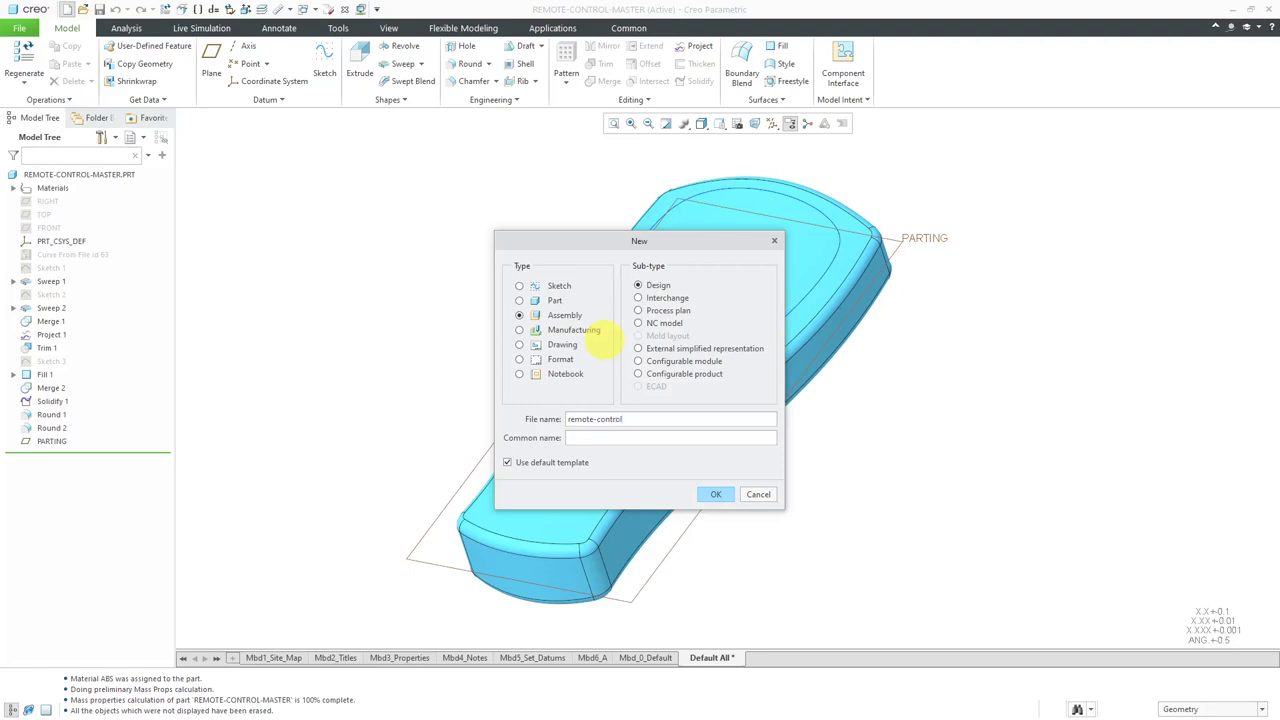
pyautogui.click(713, 496)
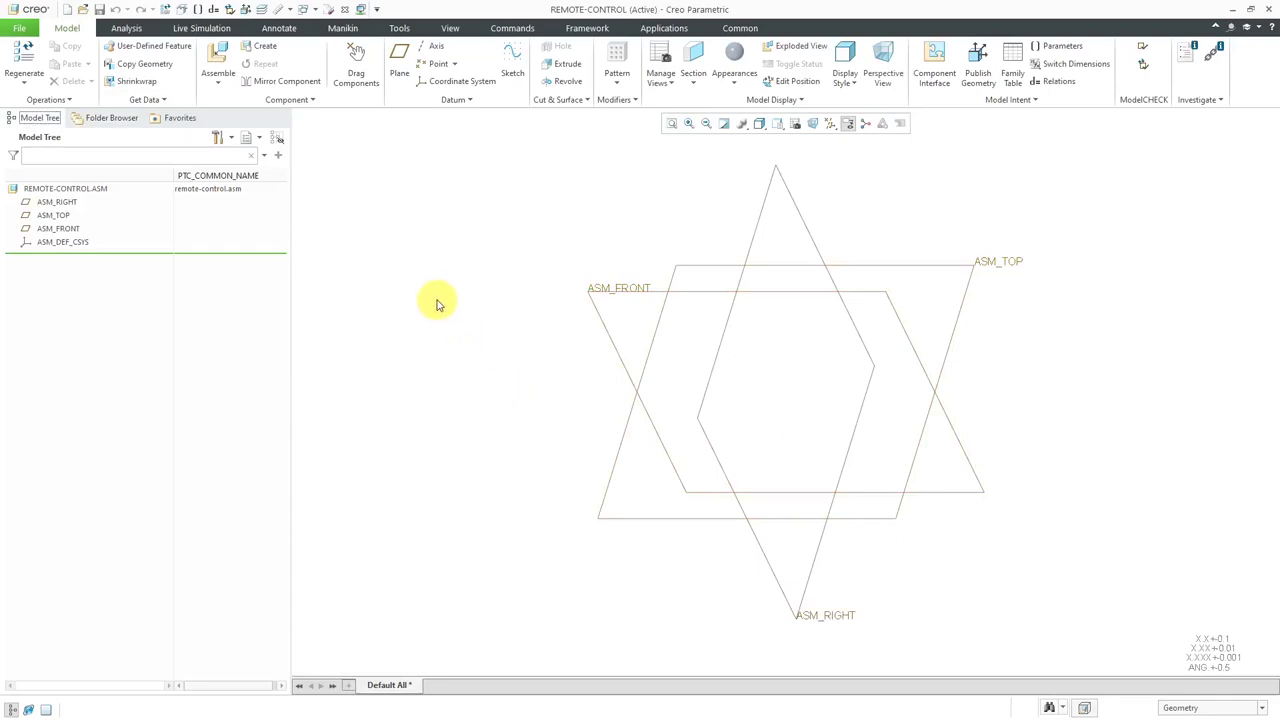
# Add skeleton model REMOTE-CONTROL_SKEL0001 as a copy of in-session remote-control-master.prt
pyautogui.click(265, 50)
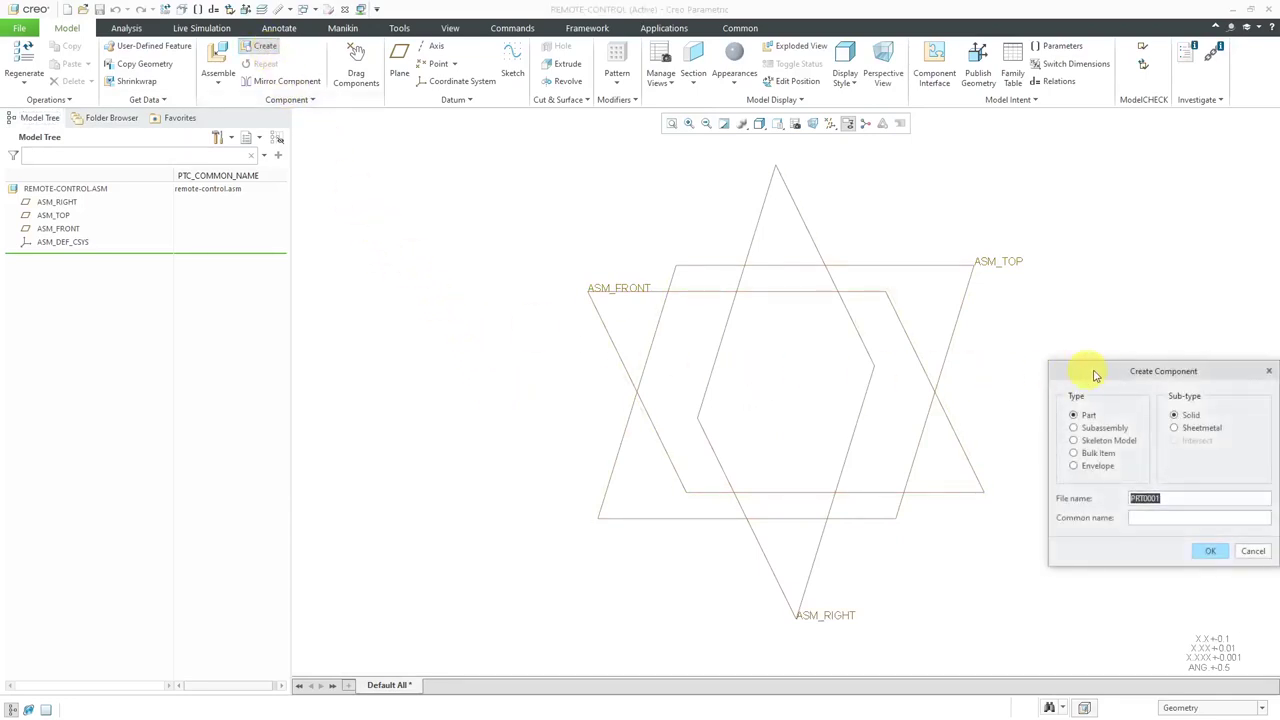
pyautogui.moveTo(1094, 372); pyautogui.dragTo(452, 235)
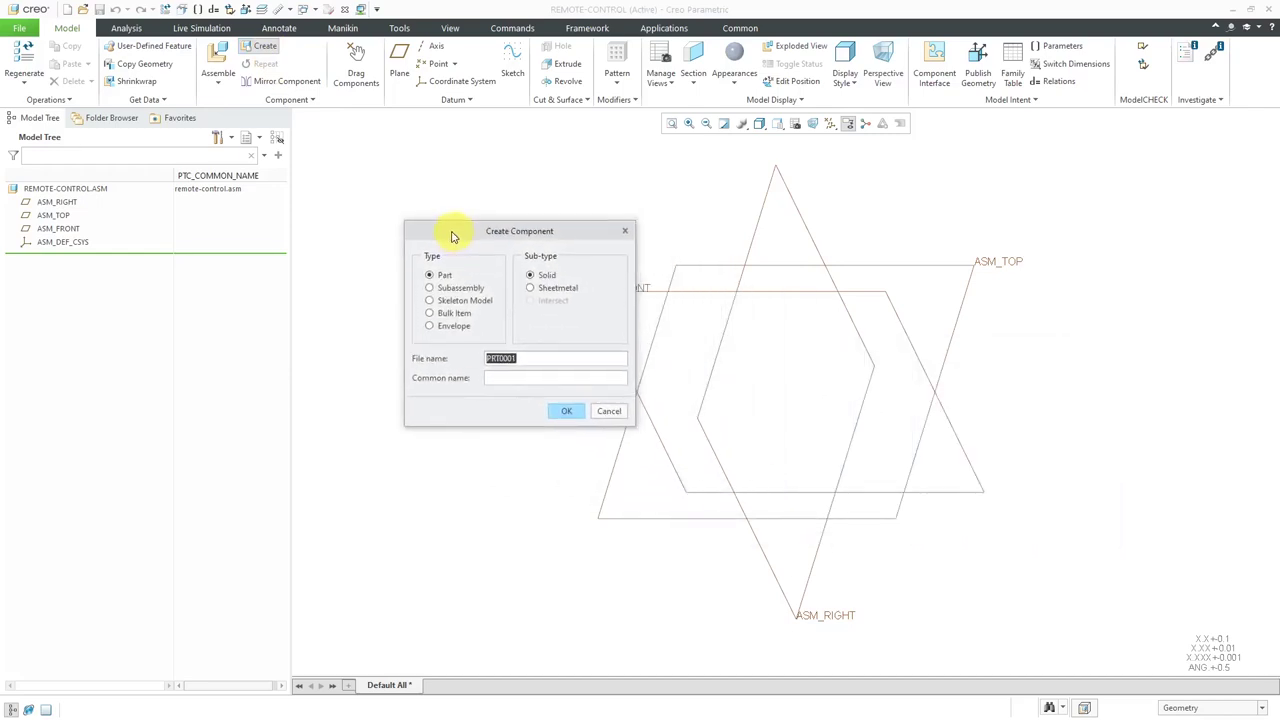
pyautogui.click(452, 301)
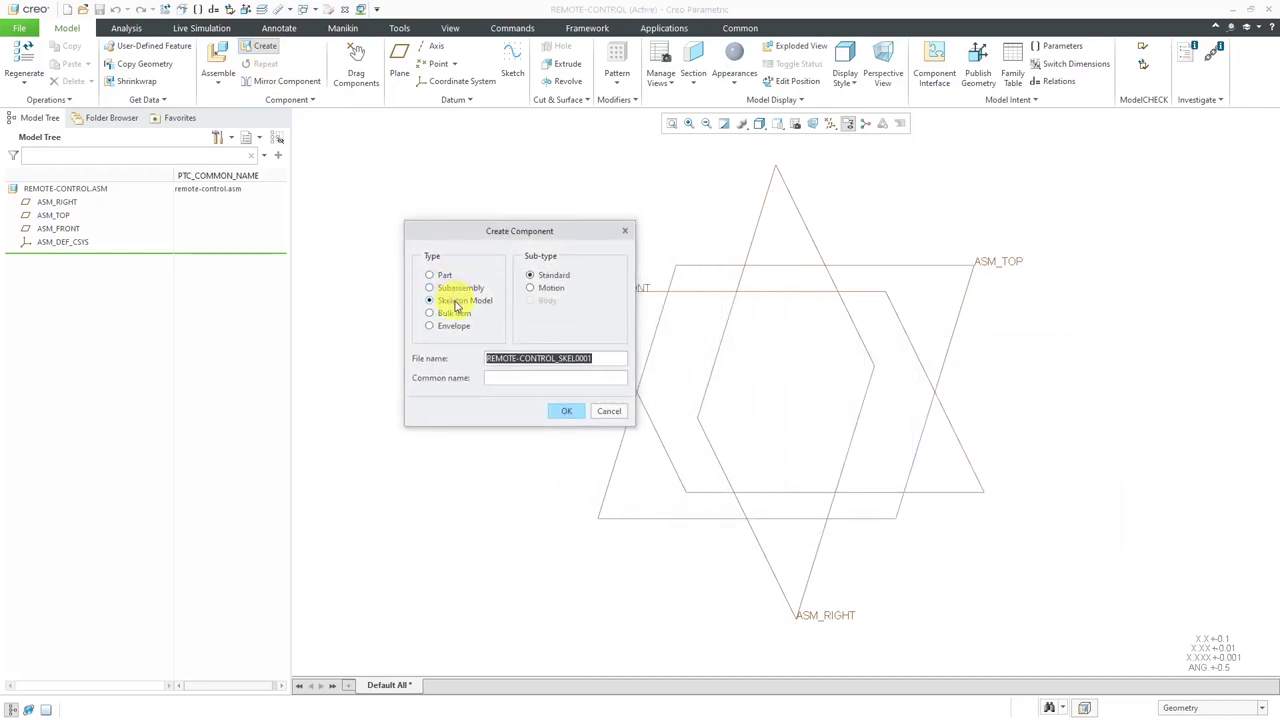
pyautogui.click(567, 413)
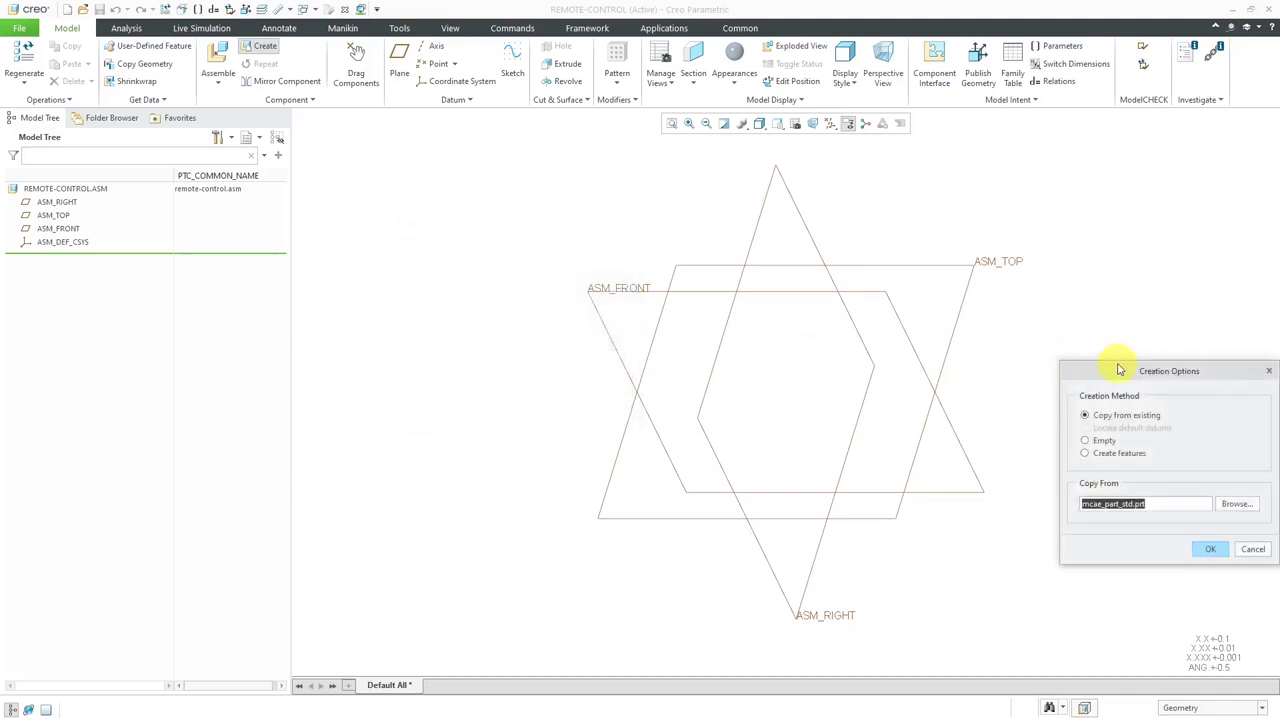
pyautogui.moveTo(1119, 372); pyautogui.dragTo(507, 253)
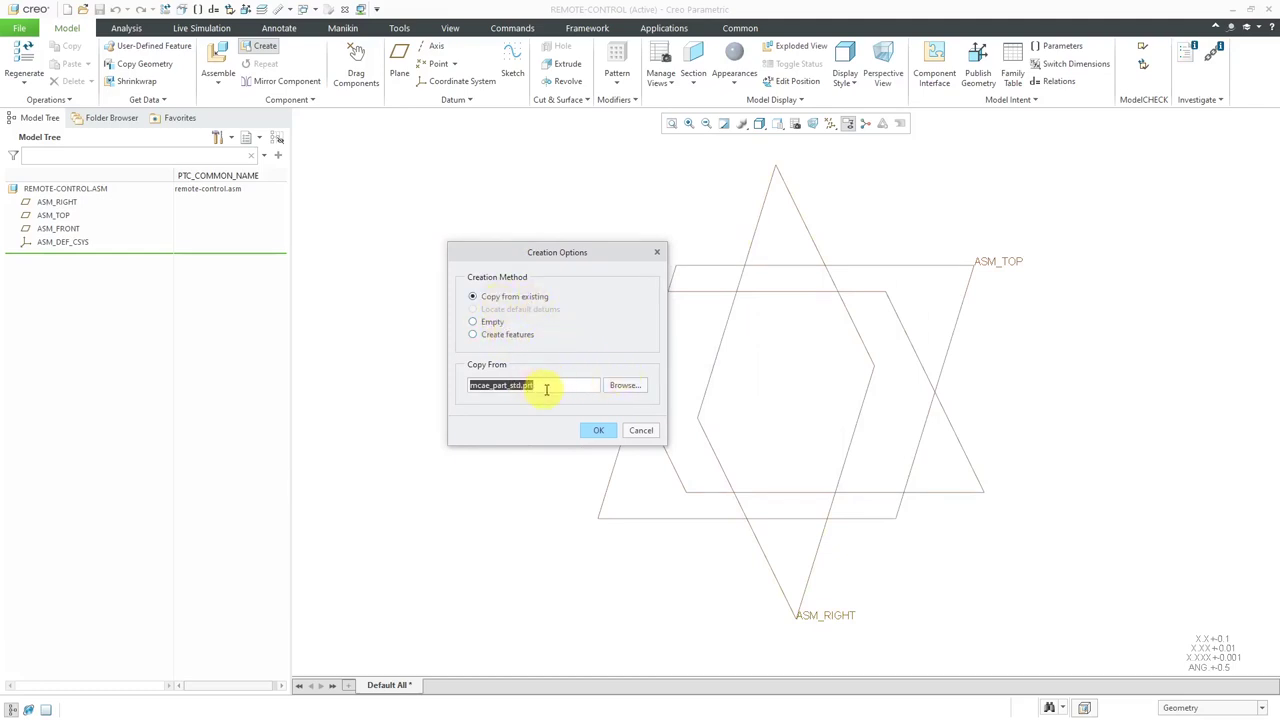
pyautogui.click(626, 387)
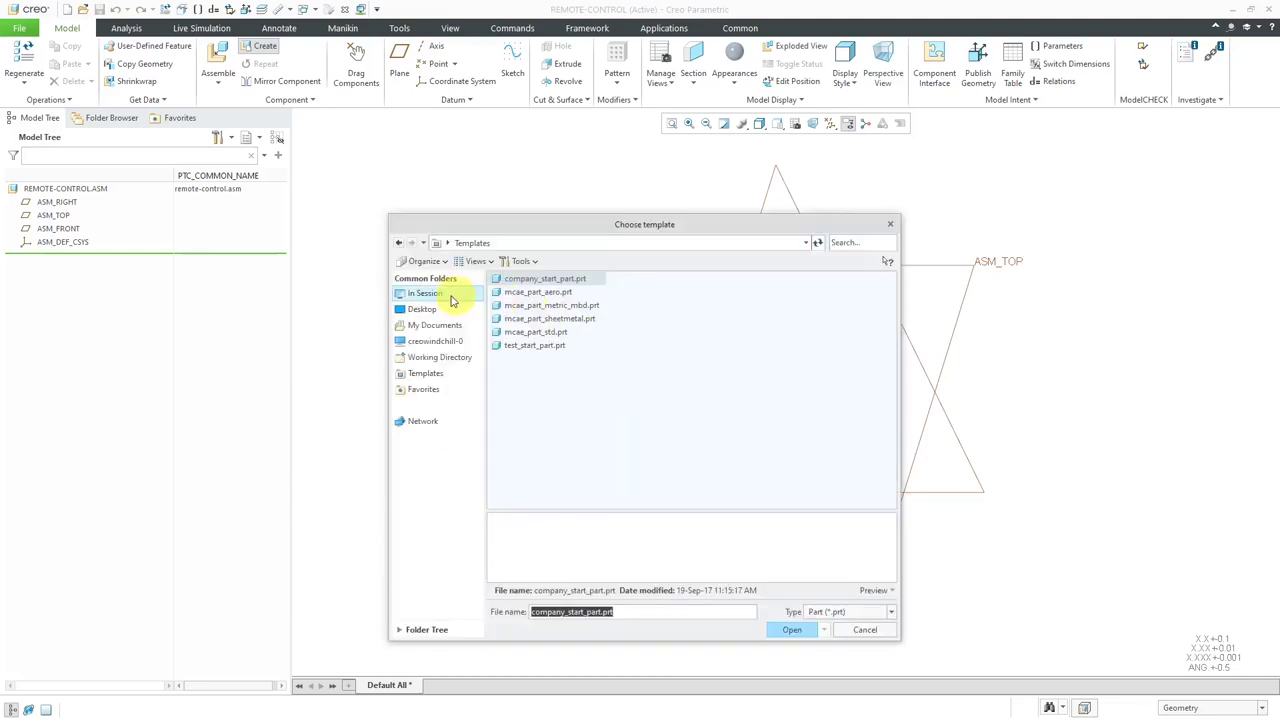
pyautogui.click(445, 295)
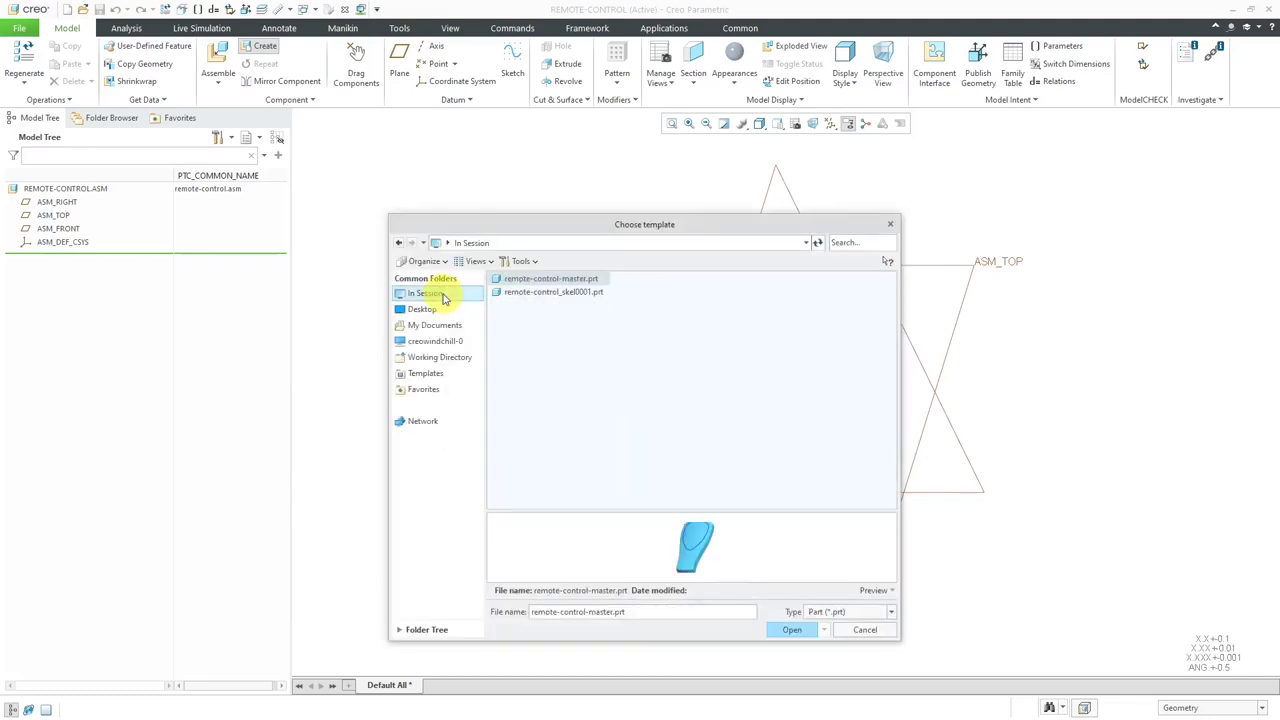
pyautogui.click(562, 280)
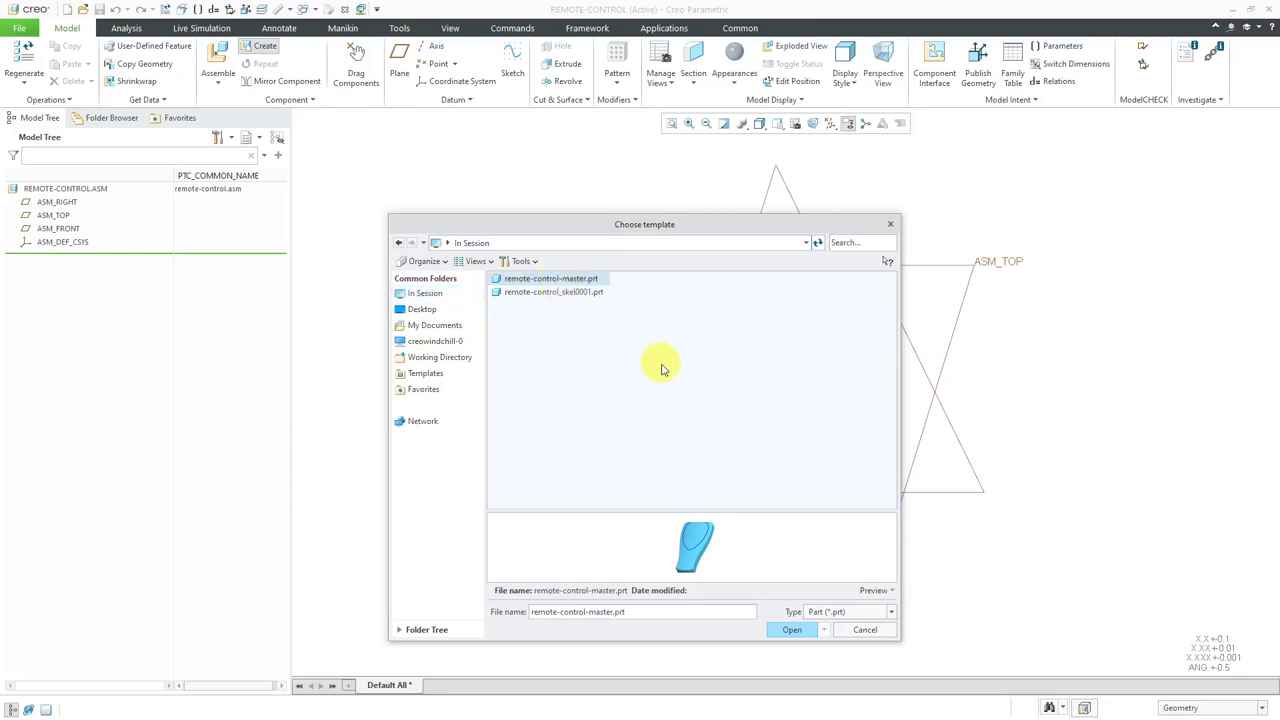
pyautogui.click(796, 629)
pyautogui.click(601, 430)
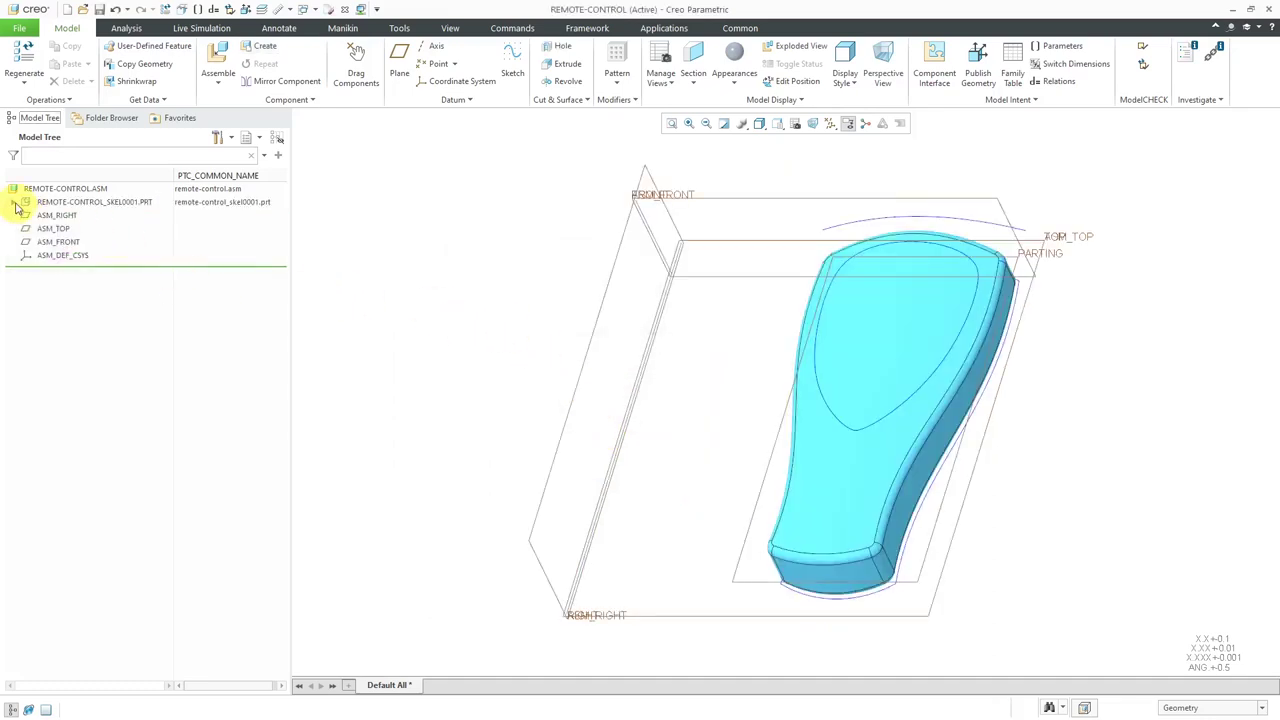
# Hide the four assembly datums, ASM_RIGHT through ASM_DEF_CSYS
pyautogui.click(13, 202)
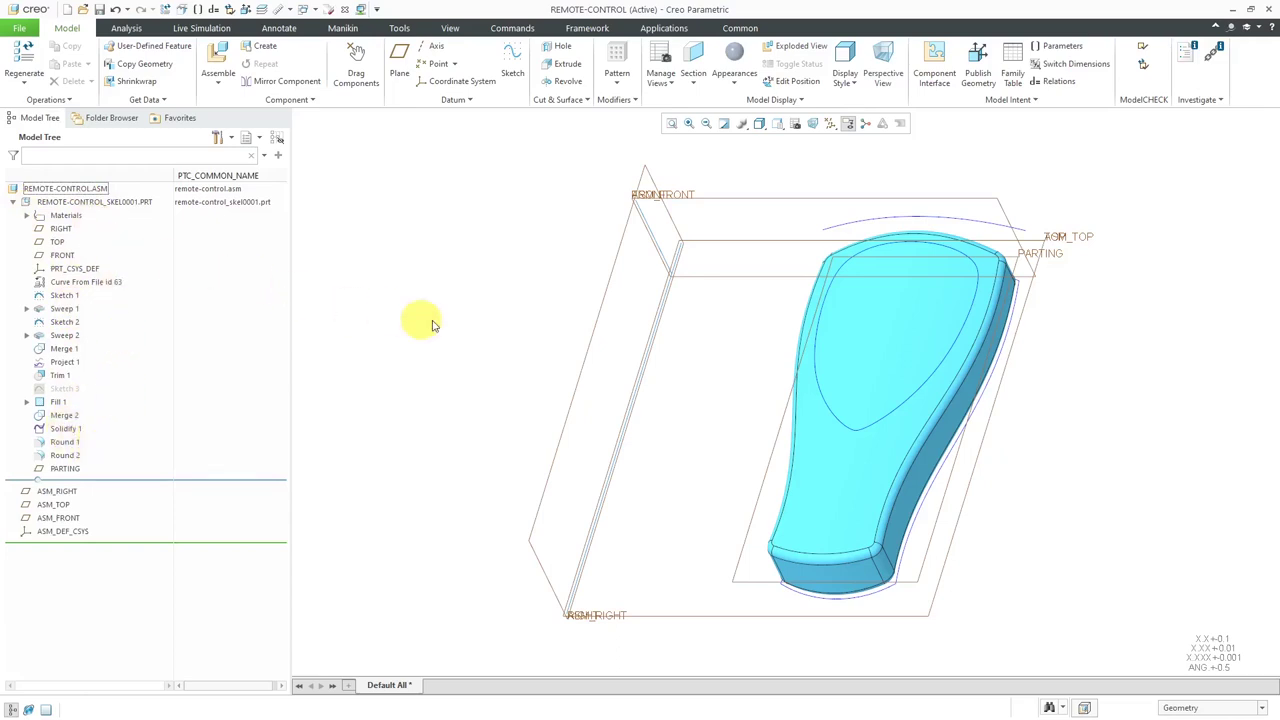
pyautogui.moveTo(728, 340)
pyautogui.mouseDown(button='middle')
pyautogui.moveTo(753, 318)
pyautogui.moveTo(726, 289)
pyautogui.moveTo(697, 309)
pyautogui.moveTo(714, 322)
pyautogui.mouseUp(button='middle')
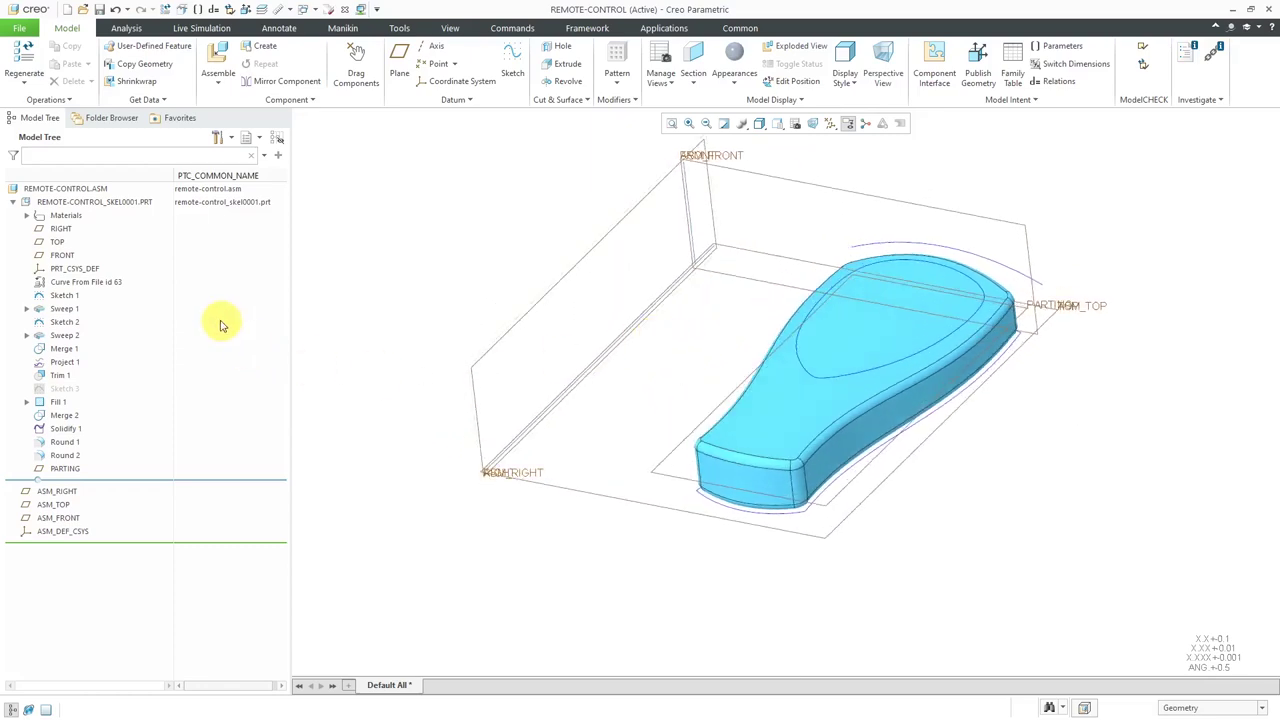
pyautogui.click(58, 492)
pyautogui.keyDown('shift'); pyautogui.click(66, 532); pyautogui.keyUp('shift')
pyautogui.click(86, 488)
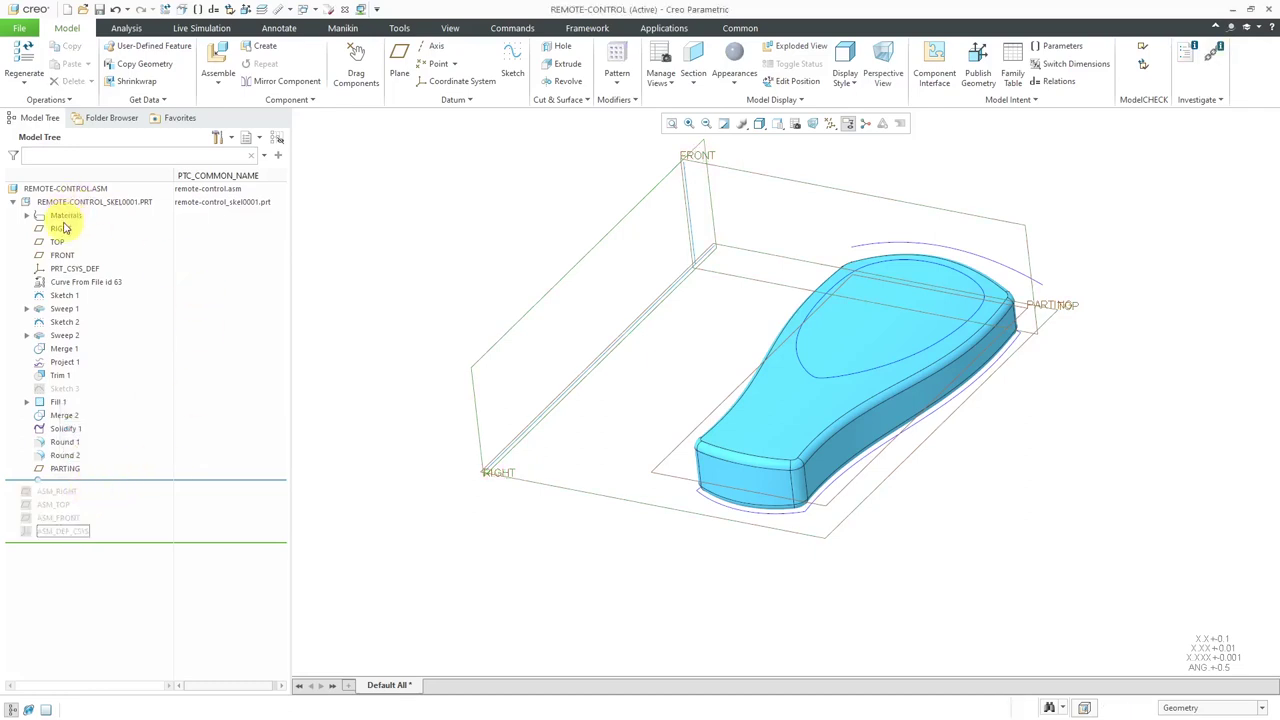
# Hide the skeleton's RIGHT, TOP, FRONT, PRT_CSYS_DEF, Curve From File, Sketch 1 and Sketch 2
pyautogui.click(60, 228)
pyautogui.keyDown('shift'); pyautogui.click(72, 270); pyautogui.keyUp('shift')
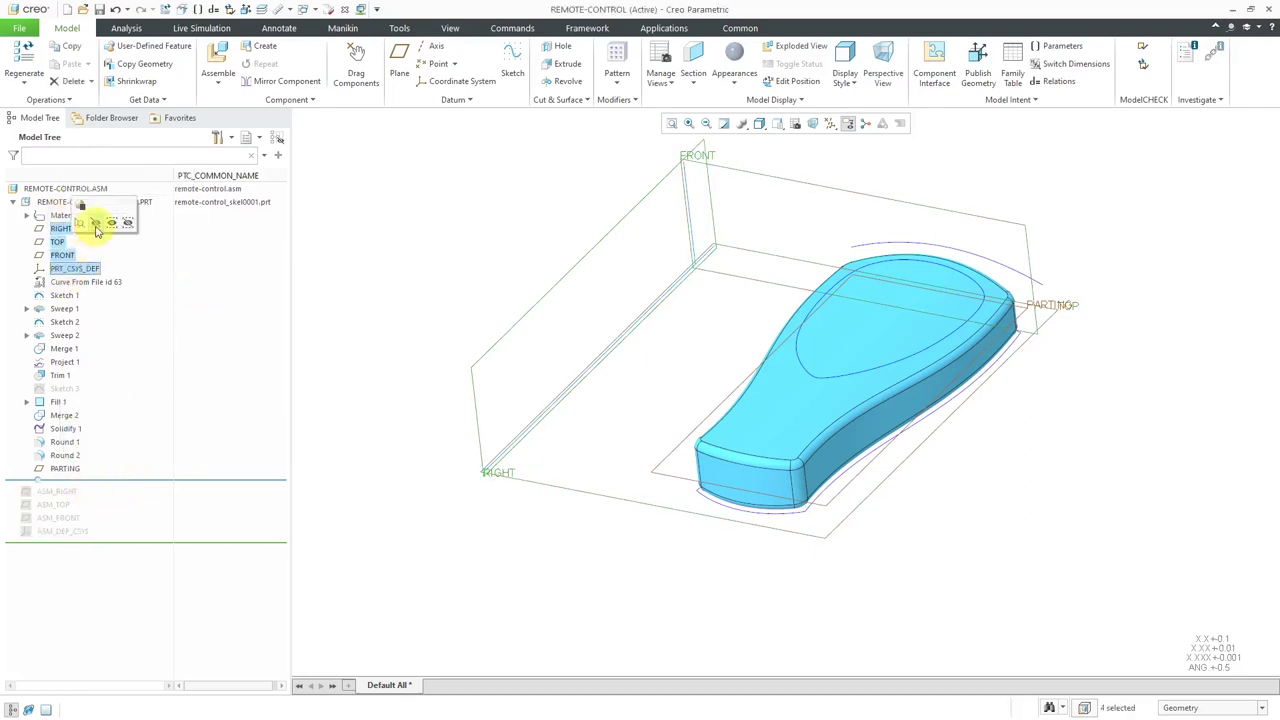
pyautogui.click(95, 222)
pyautogui.click(94, 283)
pyautogui.keyDown('ctrl'); pyautogui.click(64, 295); pyautogui.keyUp('ctrl')
pyautogui.keyDown('ctrl'); pyautogui.click(65, 322); pyautogui.keyUp('ctrl')
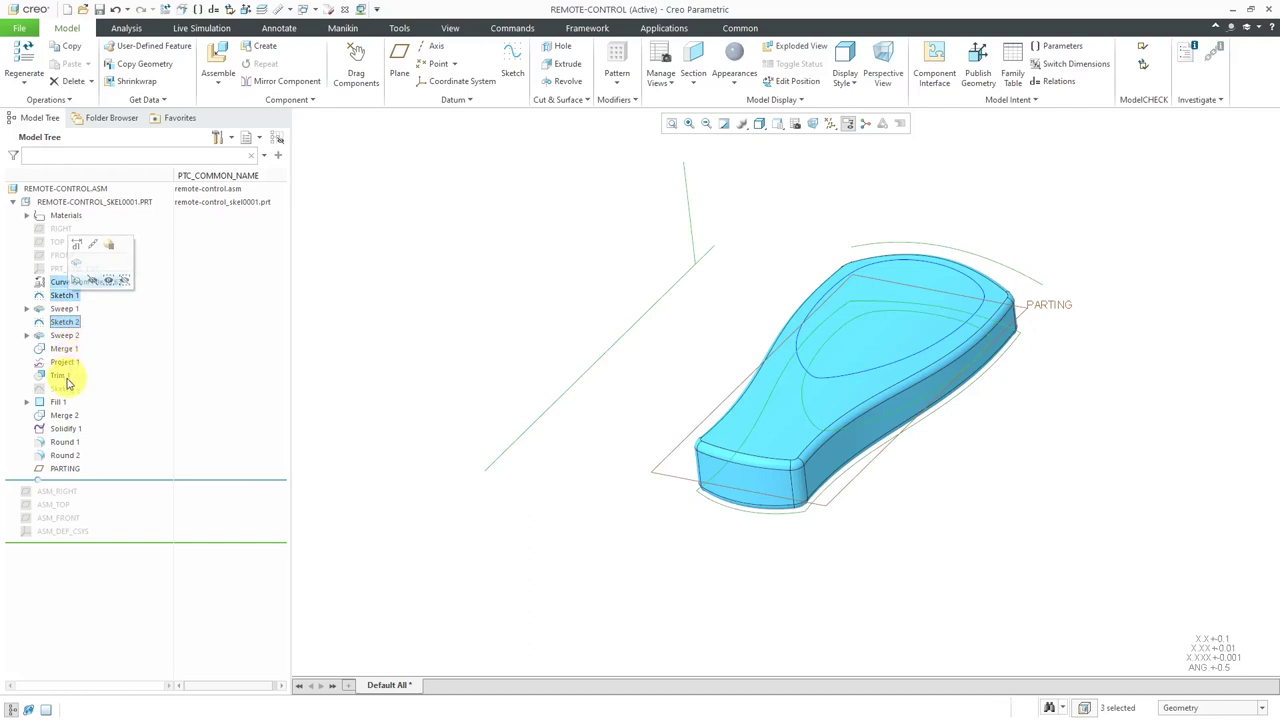
pyautogui.click(95, 281)
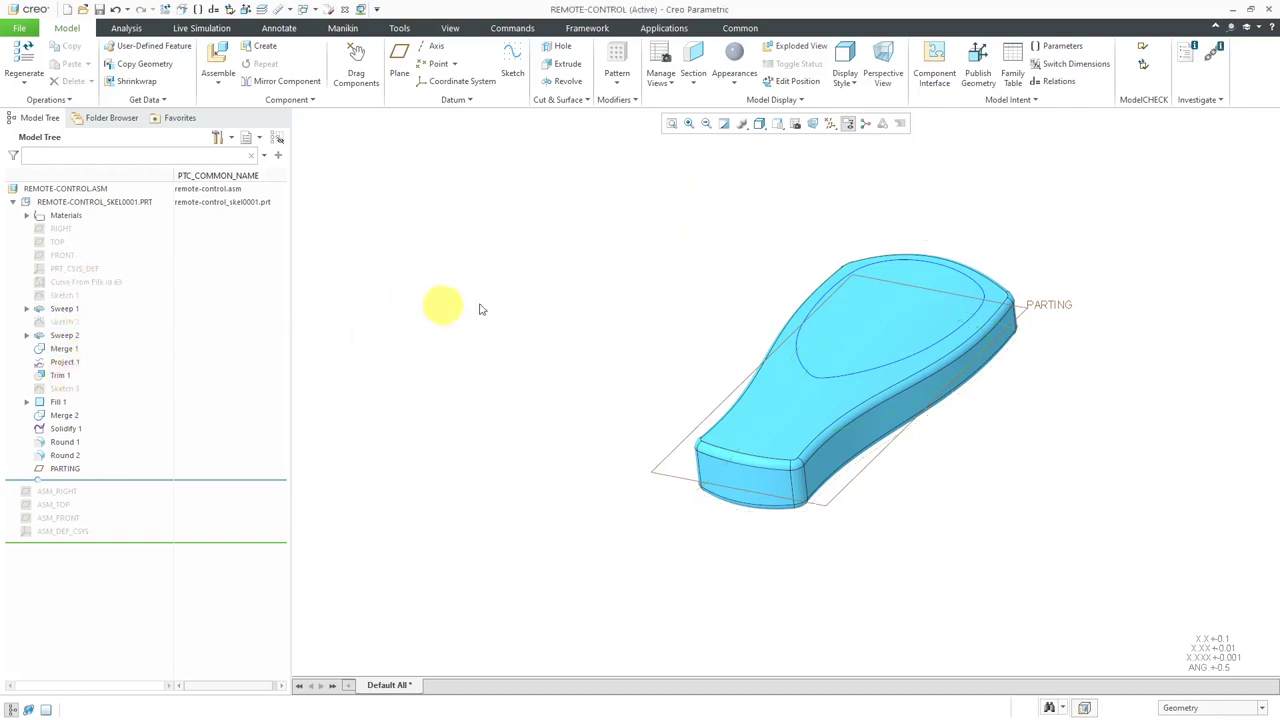
pyautogui.moveTo(949, 405)
pyautogui.mouseDown(button='middle')
pyautogui.moveTo(946, 374)
pyautogui.moveTo(920, 417)
pyautogui.mouseUp(button='middle')
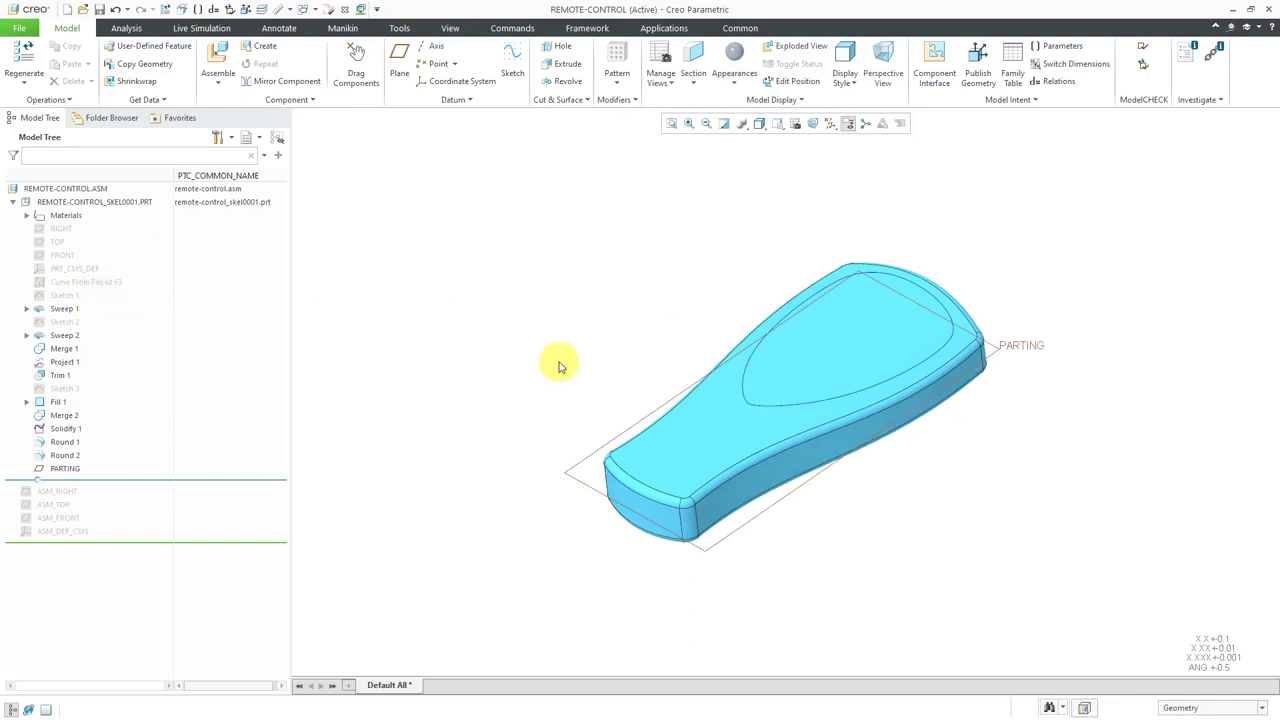
pyautogui.moveTo(640, 316); pyautogui.dragTo(629, 294, button='middle')
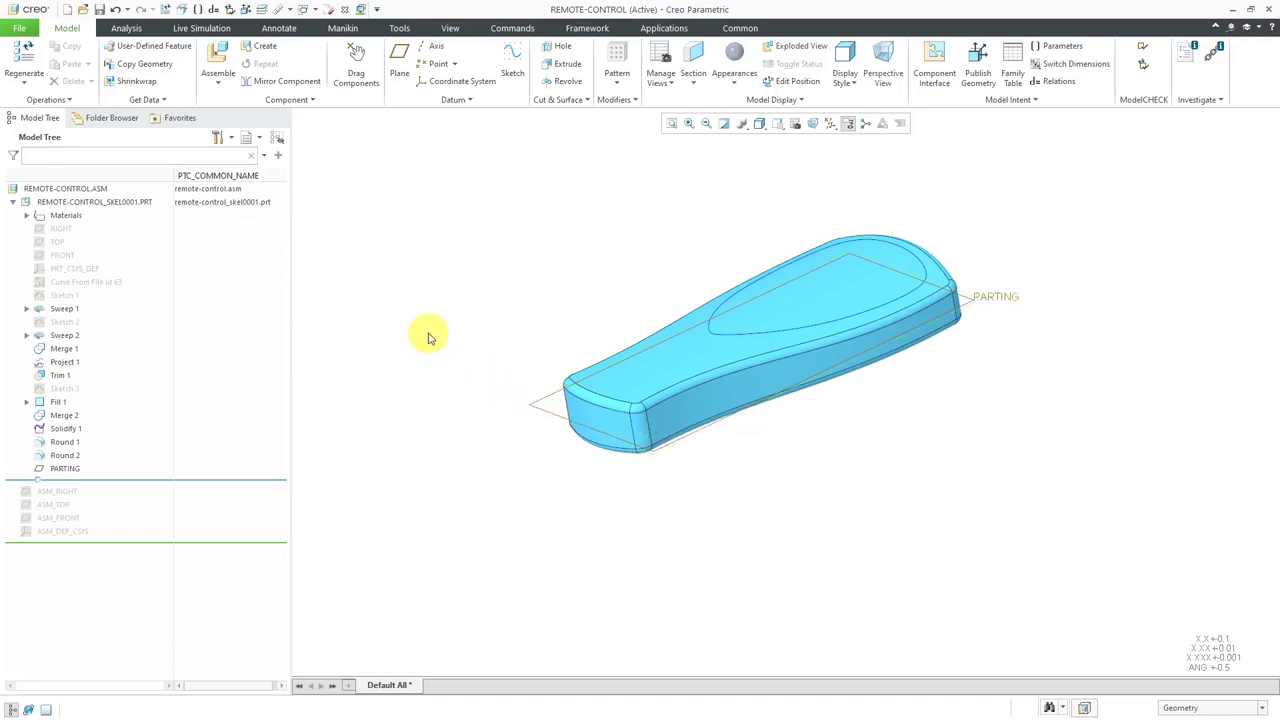
# Add part remote-control-top from the standard start part, placed with a Default constraint
pyautogui.click(260, 47)
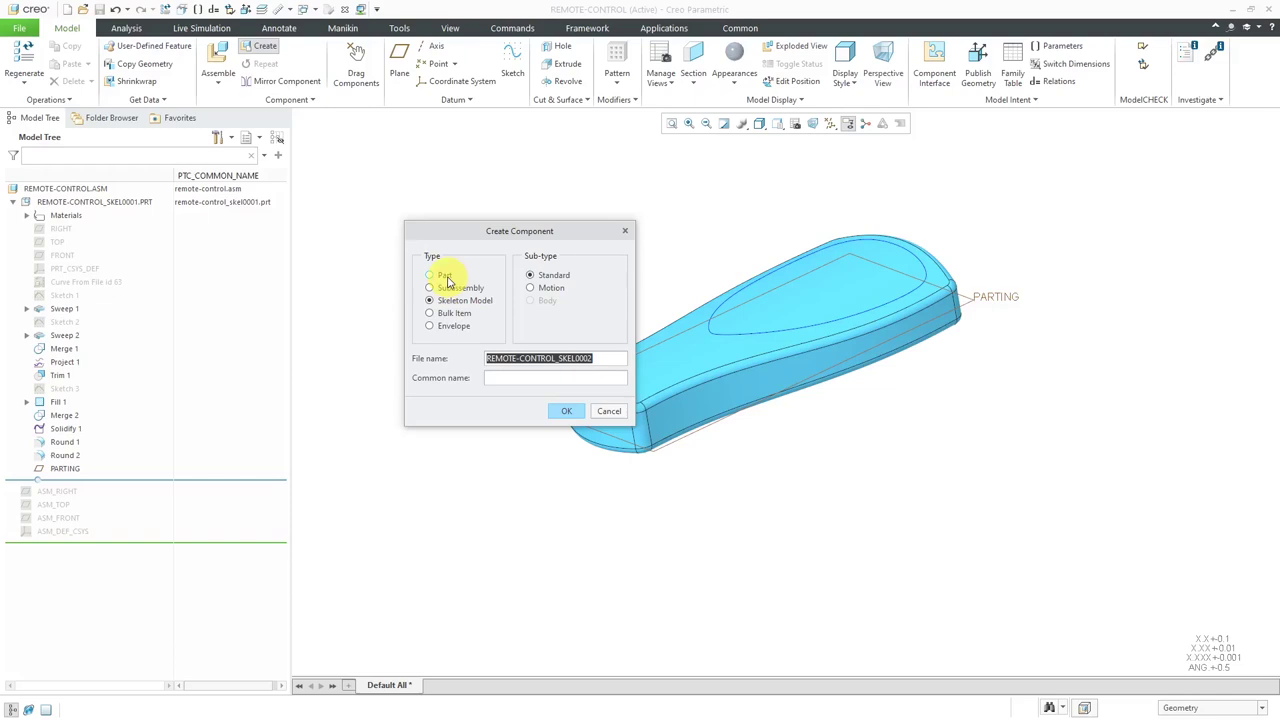
pyautogui.click(445, 276)
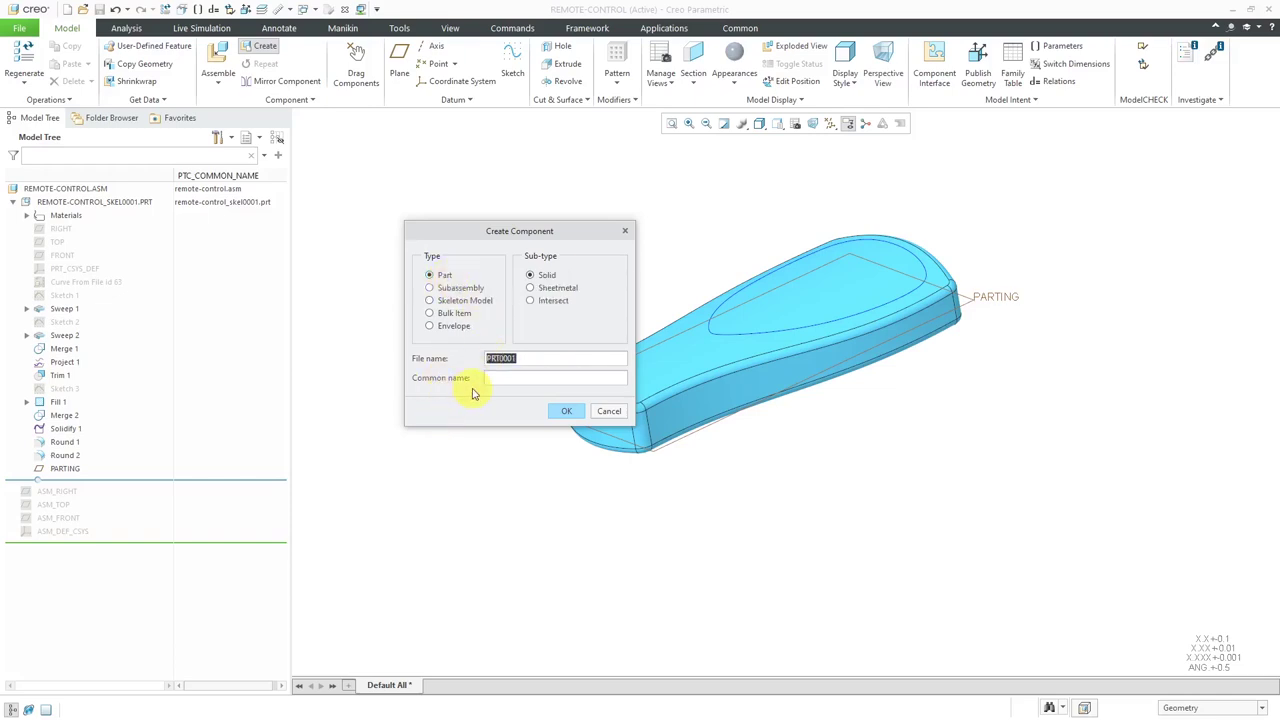
pyautogui.write('remote-control-top')
pyautogui.click(567, 414)
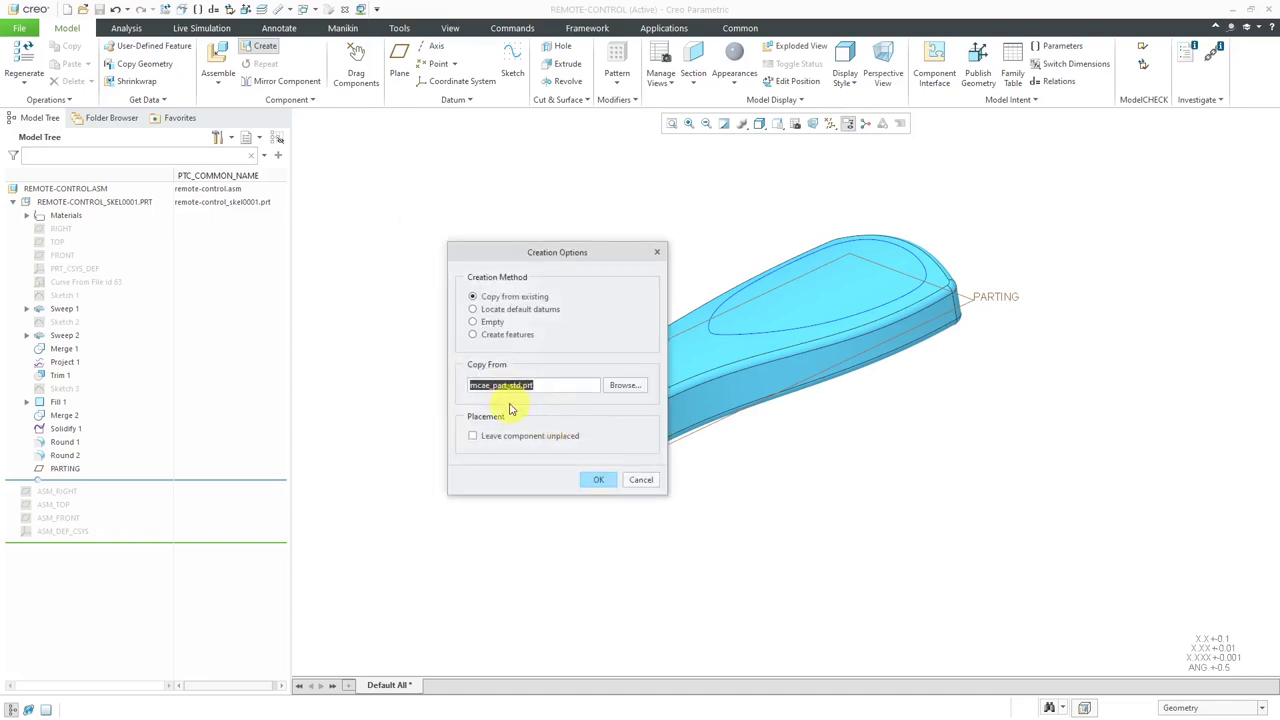
pyautogui.click(601, 481)
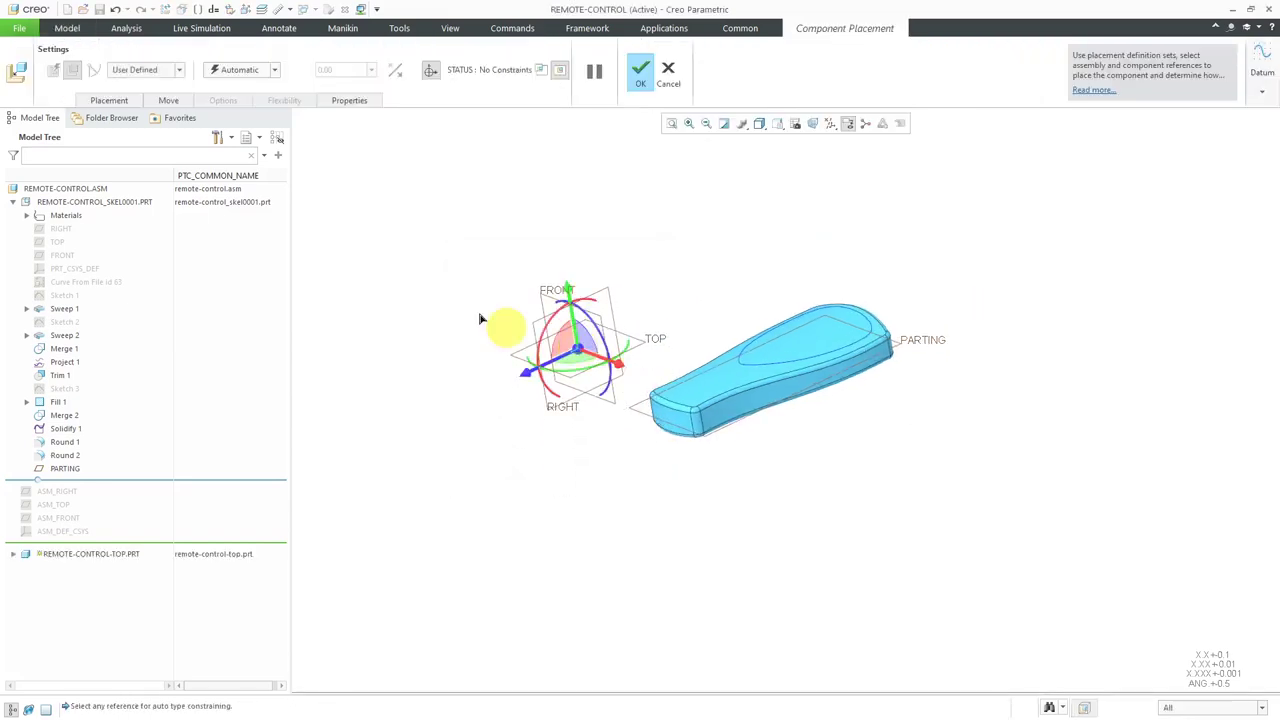
pyautogui.rightClick(444, 272)
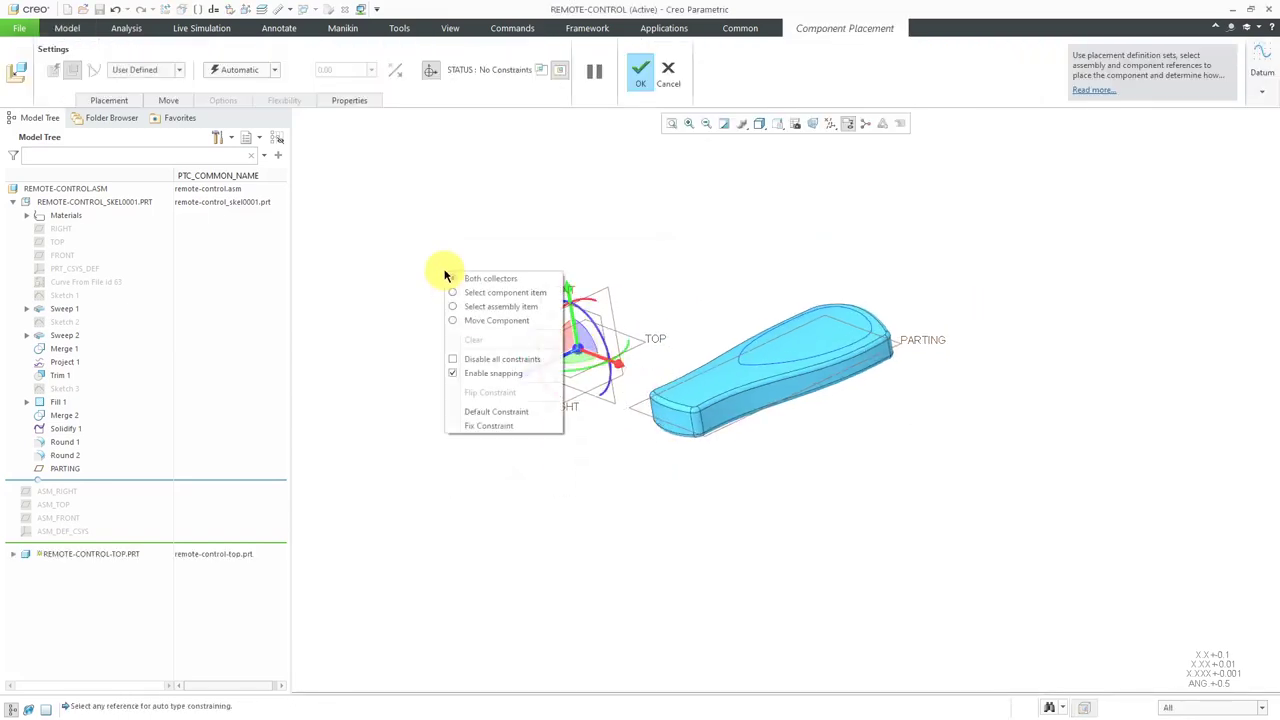
pyautogui.click(486, 413)
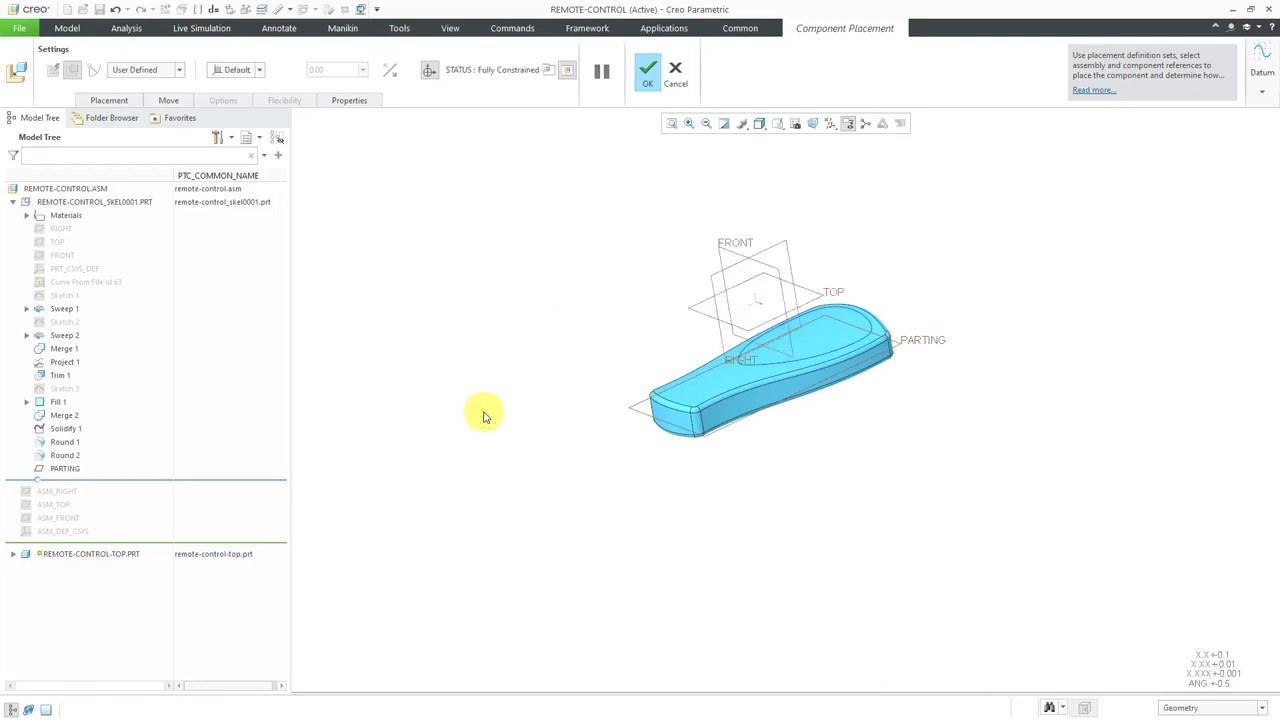
pyautogui.click(647, 75)
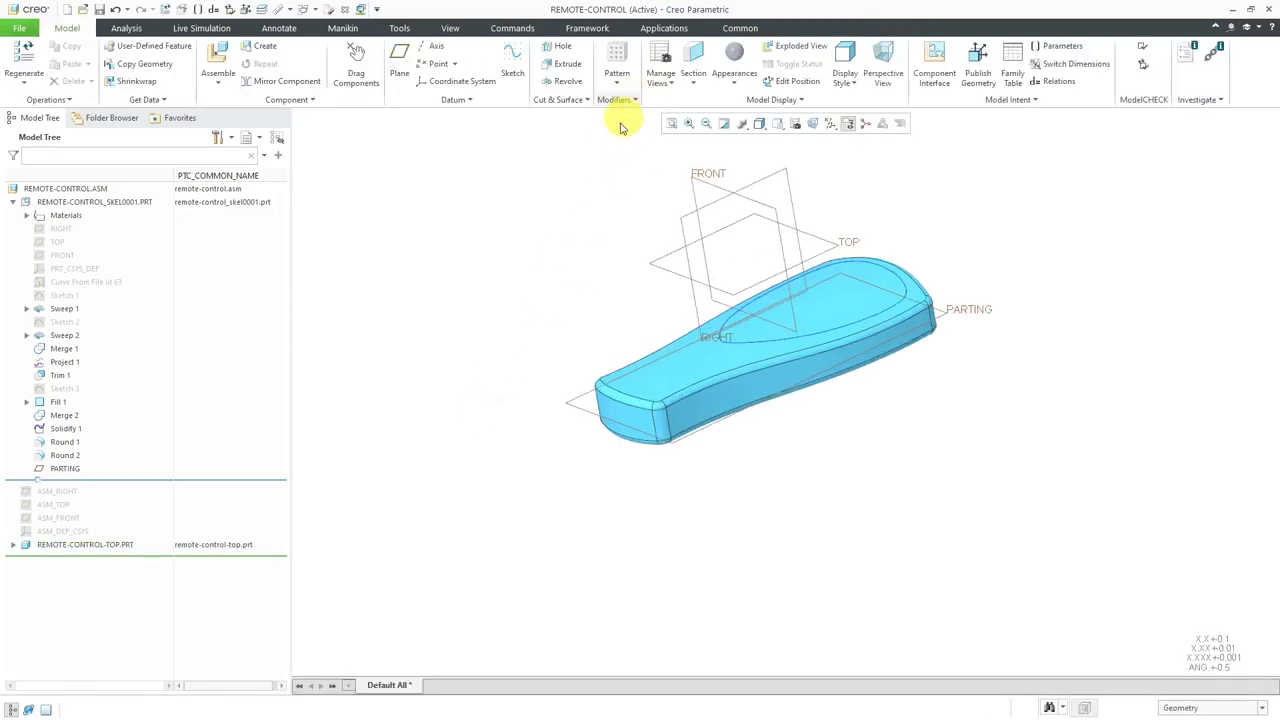
# Add part remote-control-bottom copied from mcae_part_std.prt, placed with a Default constraint
pyautogui.click(13, 545)
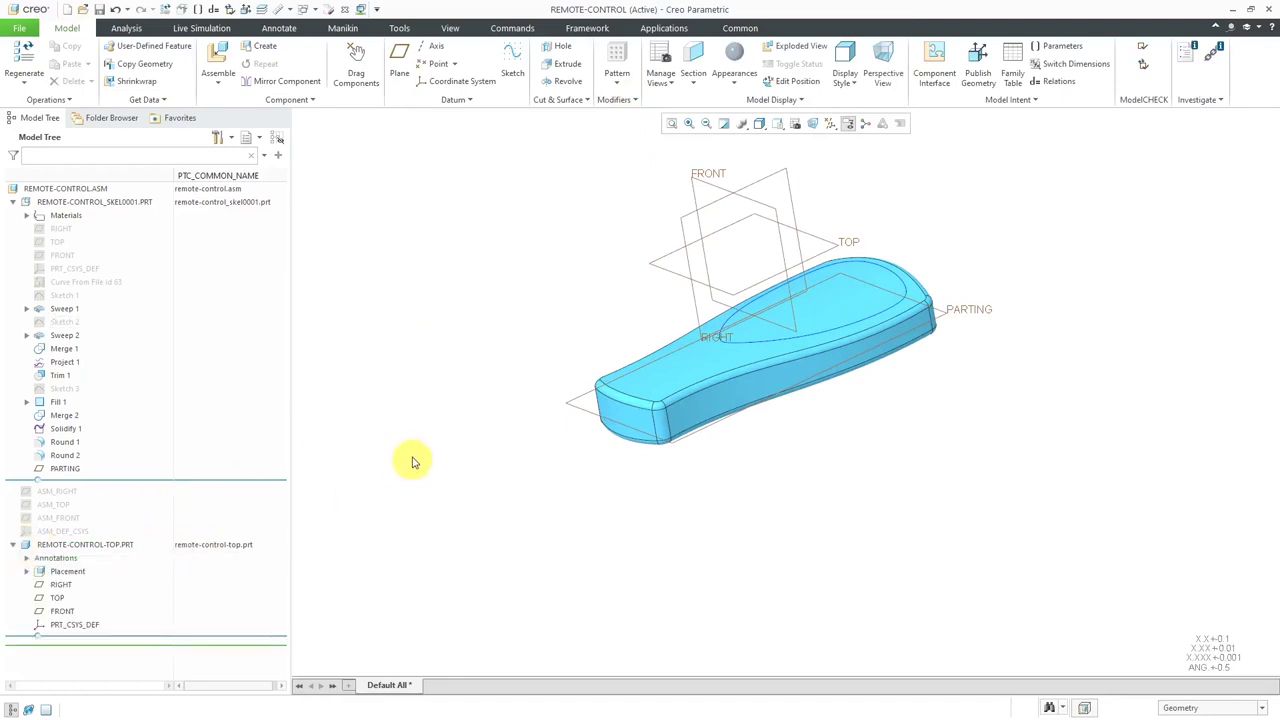
pyautogui.click(260, 46)
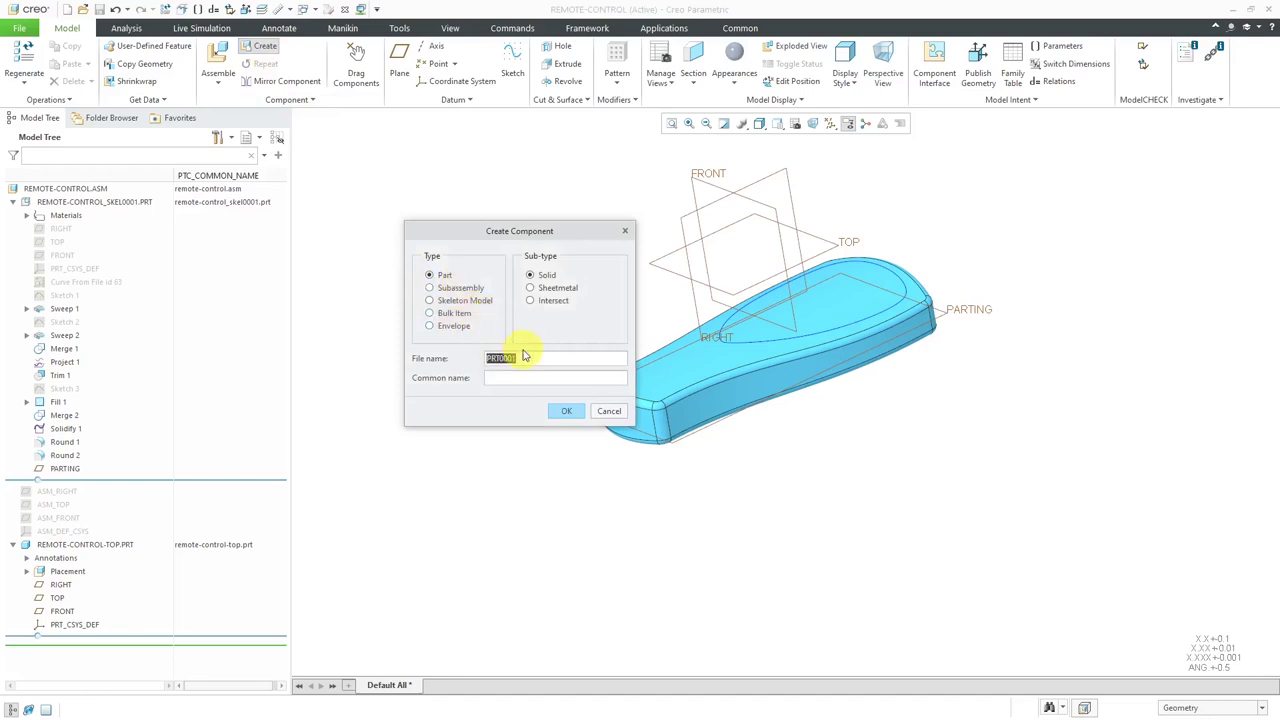
pyautogui.write('remote-control-bottom')
pyautogui.click(565, 410)
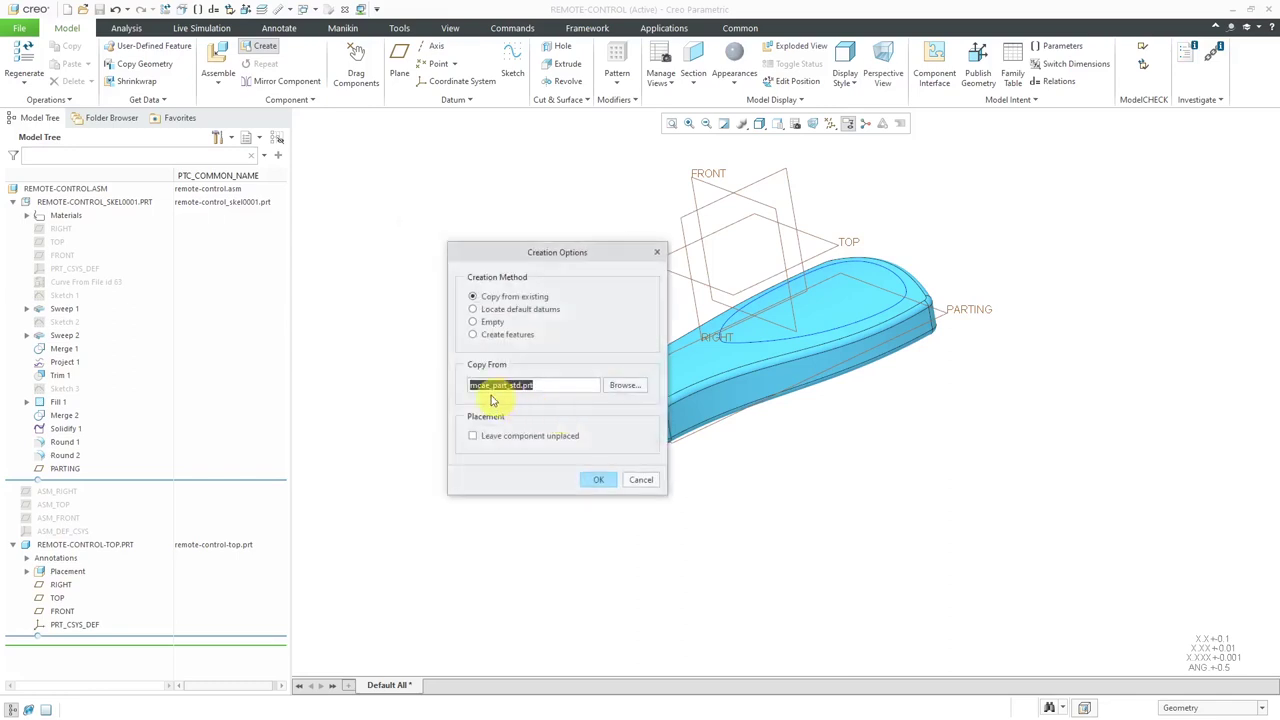
pyautogui.click(592, 481)
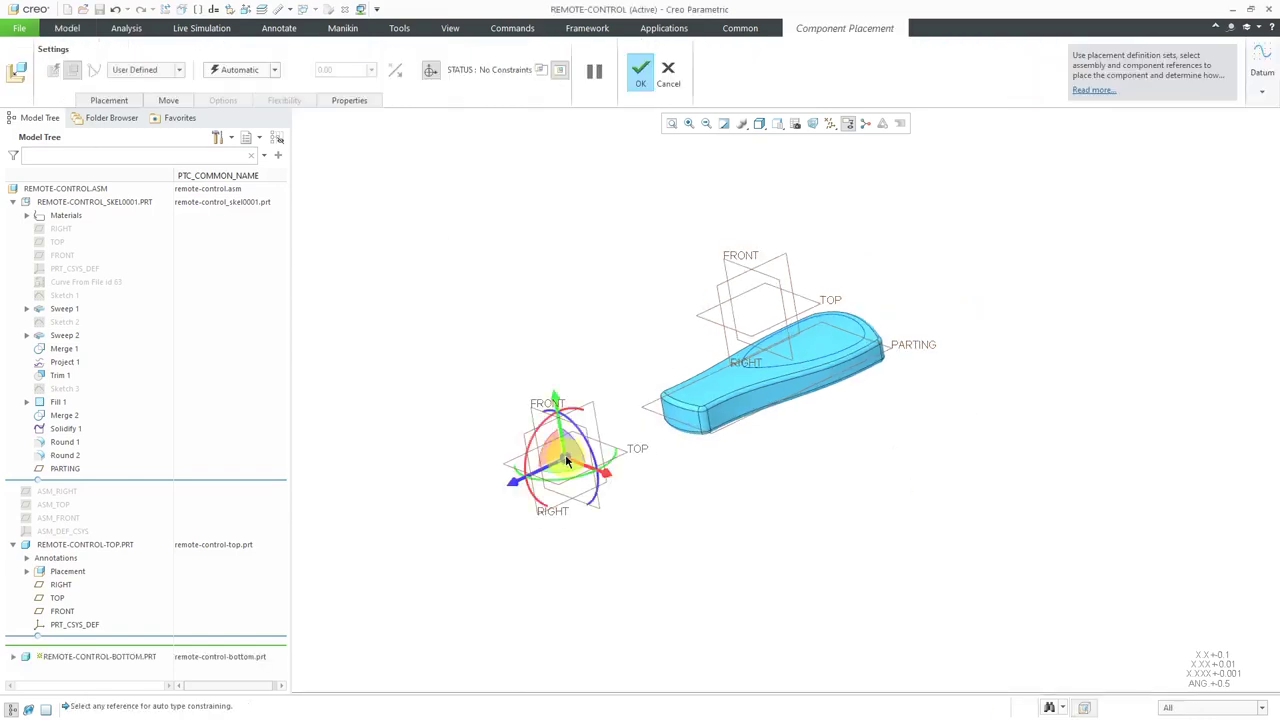
pyautogui.rightClick(523, 203)
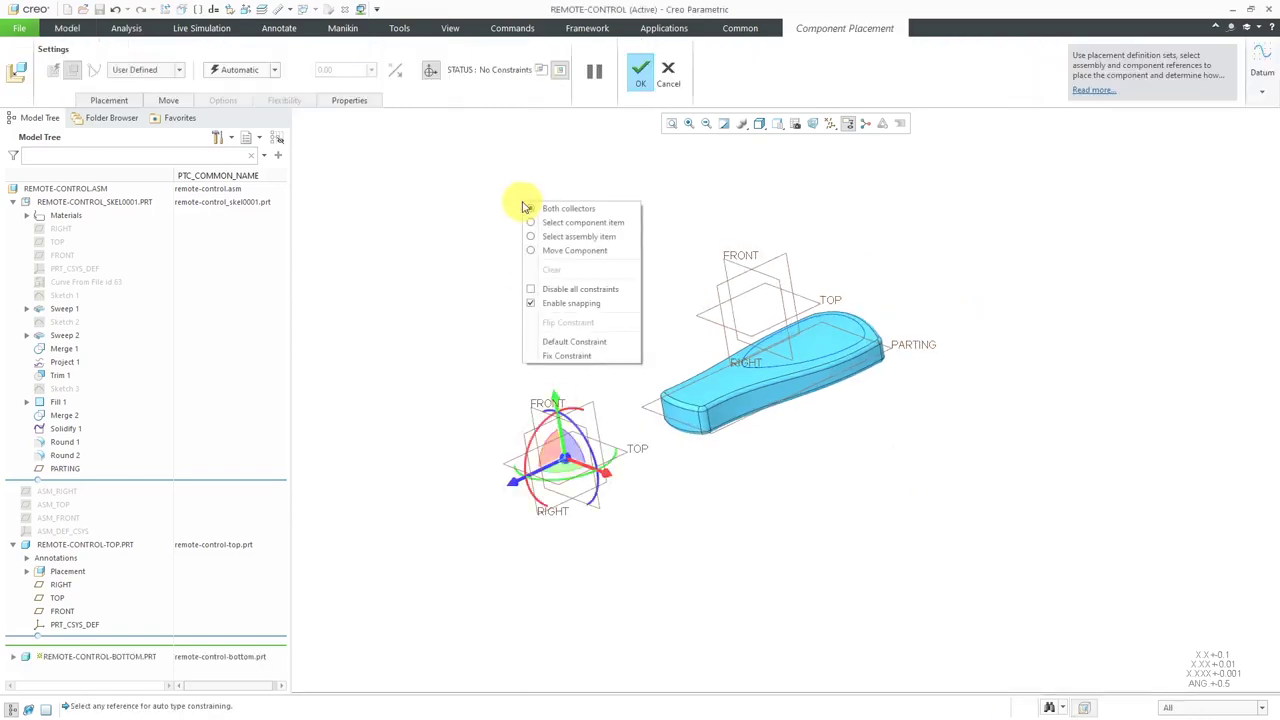
pyautogui.click(557, 343)
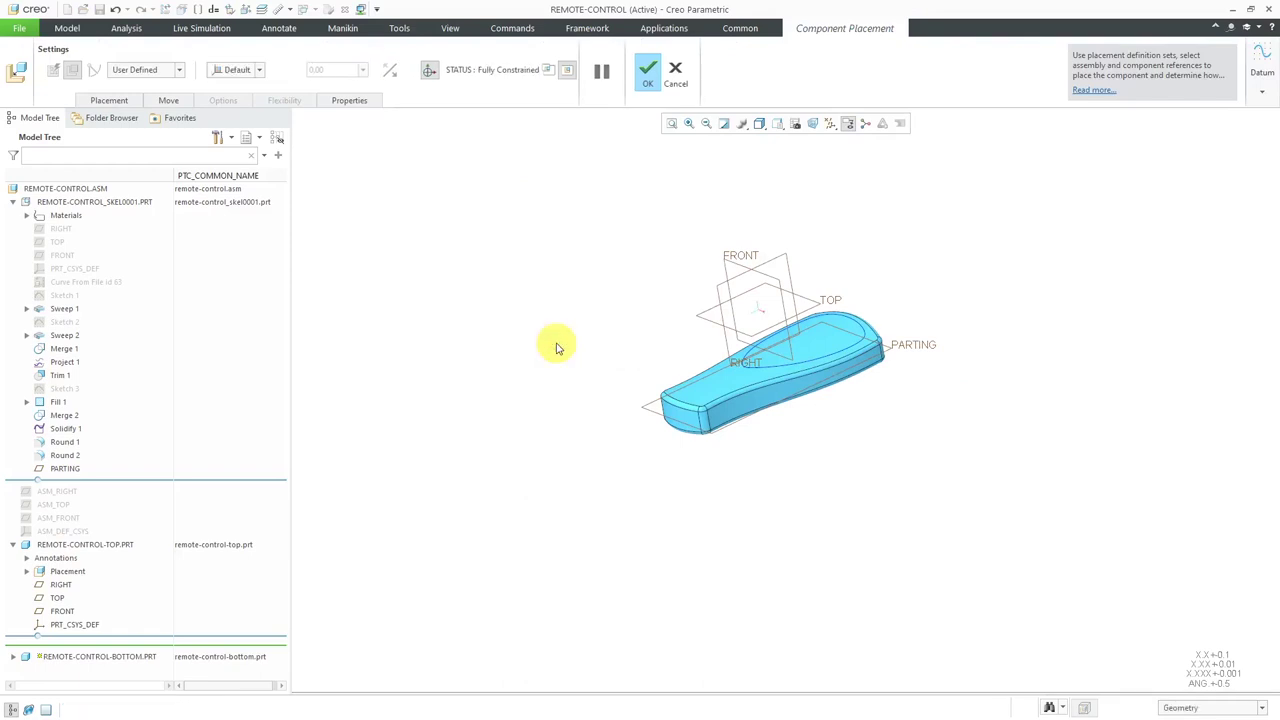
pyautogui.click(647, 78)
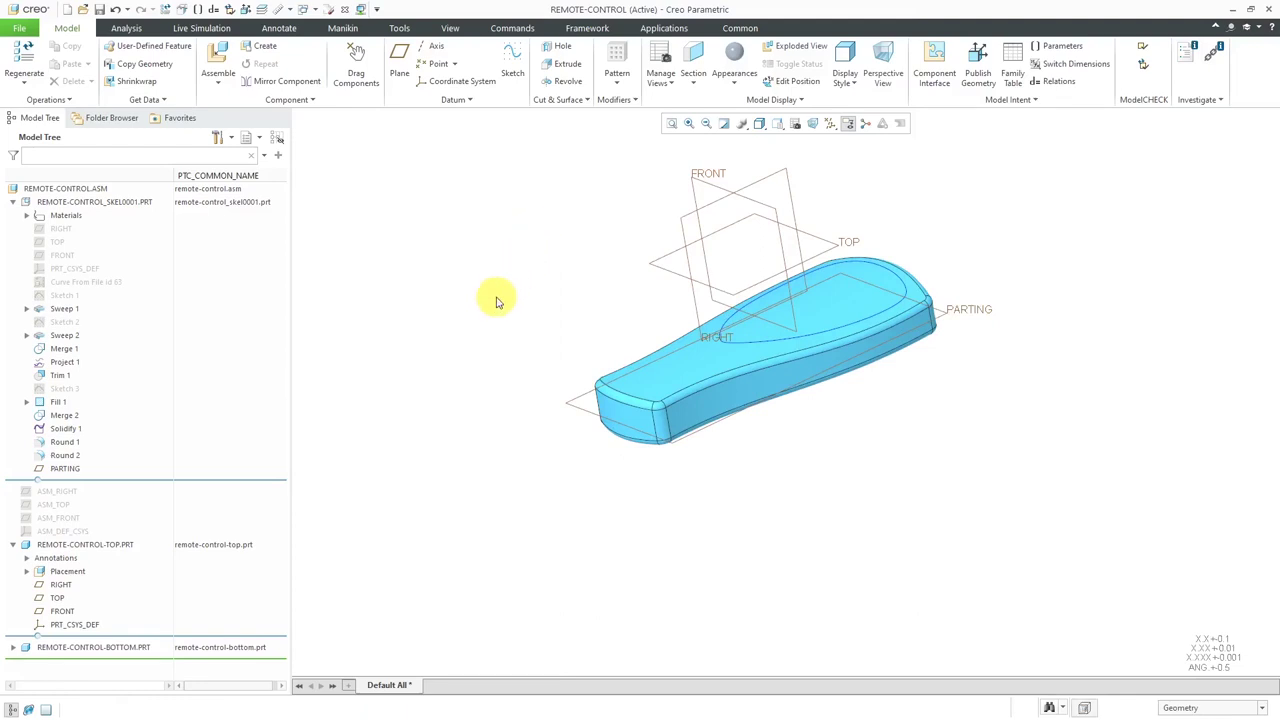
# Hide RIGHT, TOP, FRONT and PRT_CSYS_DEF in both the top and bottom parts
pyautogui.click(62, 585)
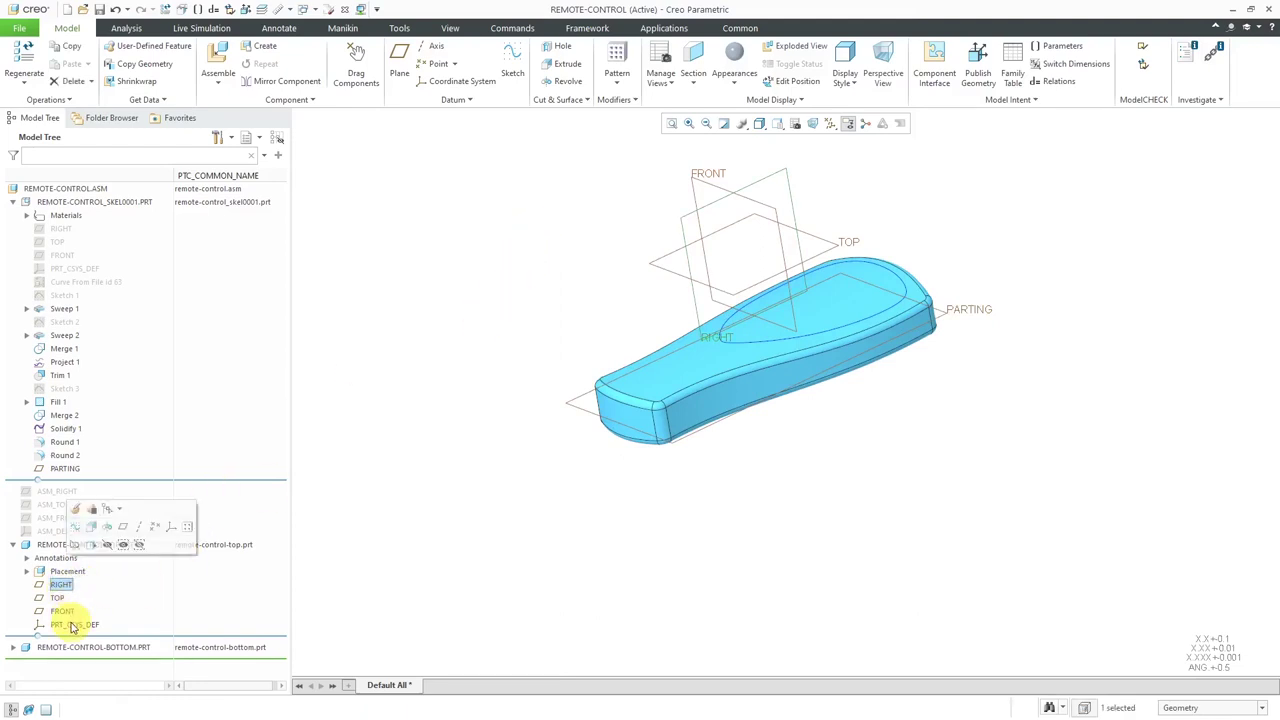
pyautogui.keyDown('shift'); pyautogui.click(70, 625); pyautogui.keyUp('shift')
pyautogui.click(96, 580)
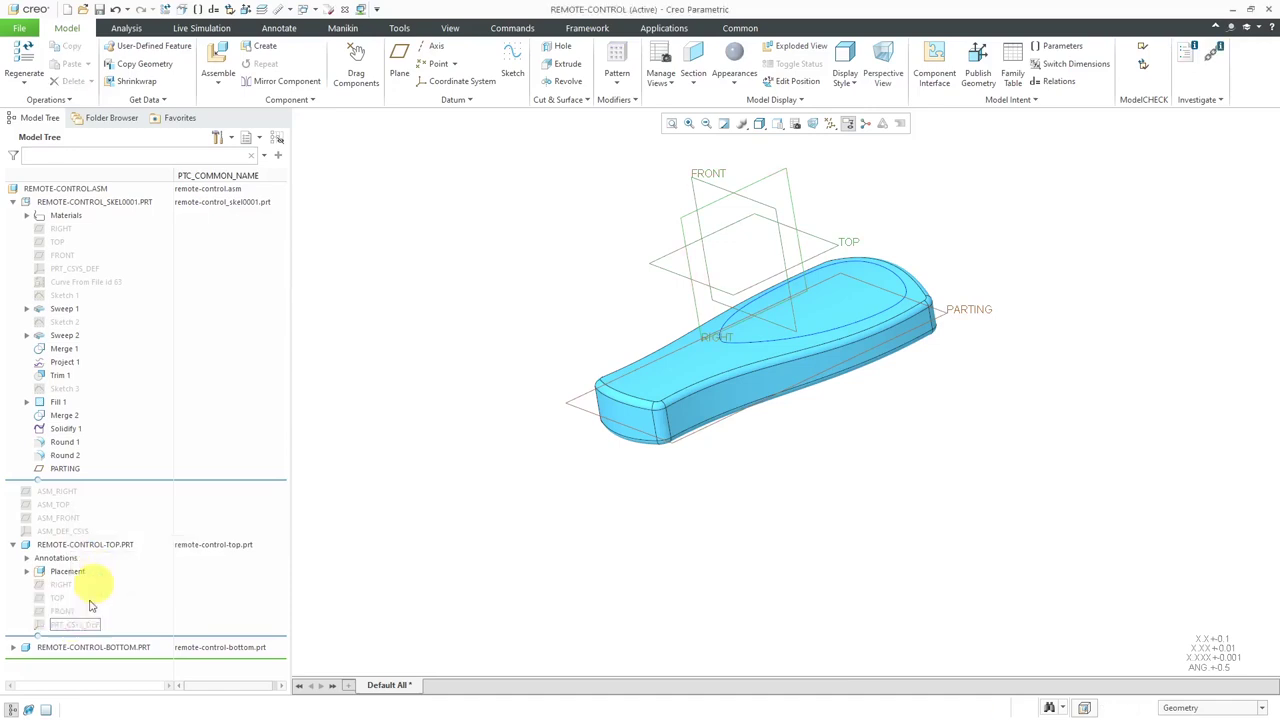
pyautogui.click(13, 647)
pyautogui.click(61, 615)
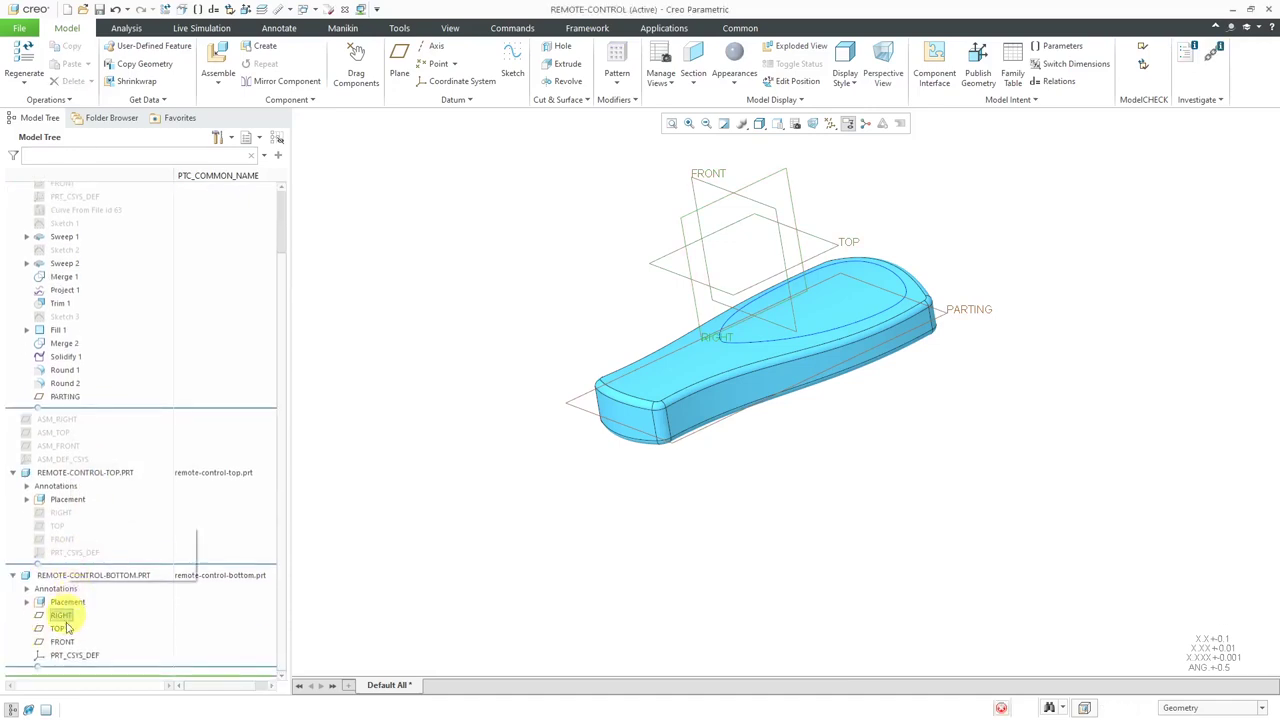
pyautogui.keyDown('shift'); pyautogui.click(70, 658); pyautogui.keyUp('shift')
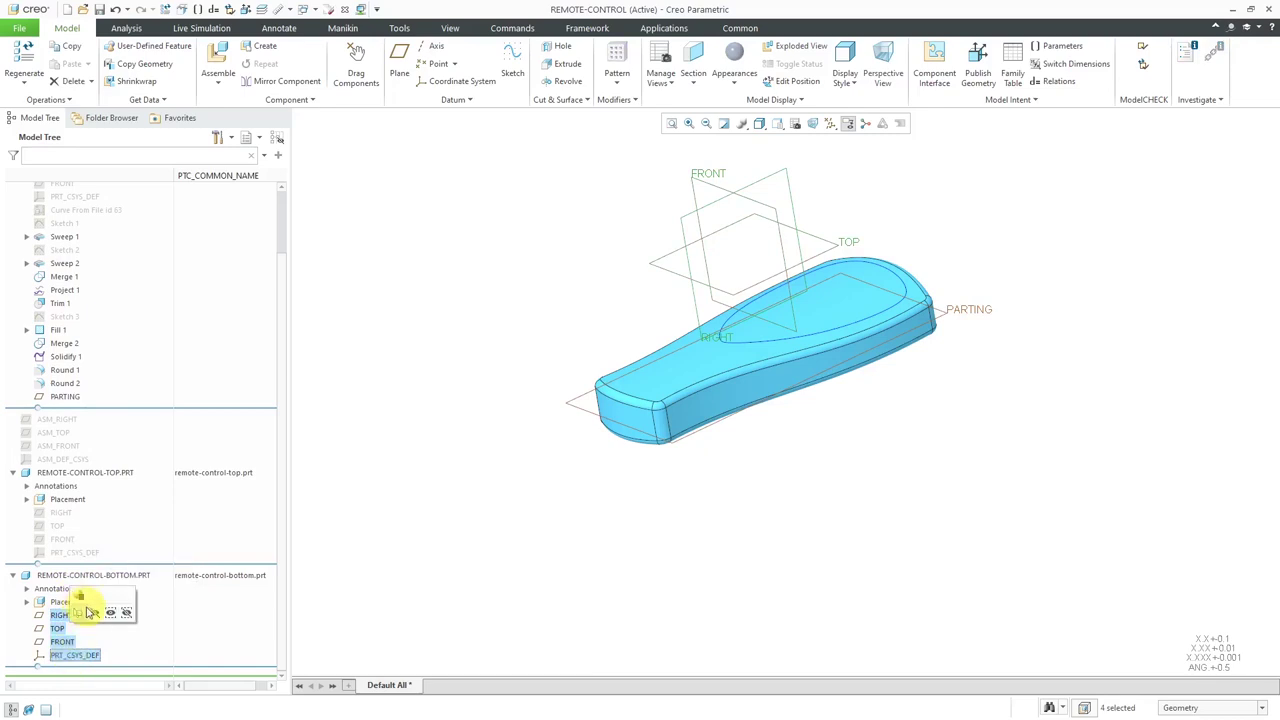
pyautogui.click(96, 611)
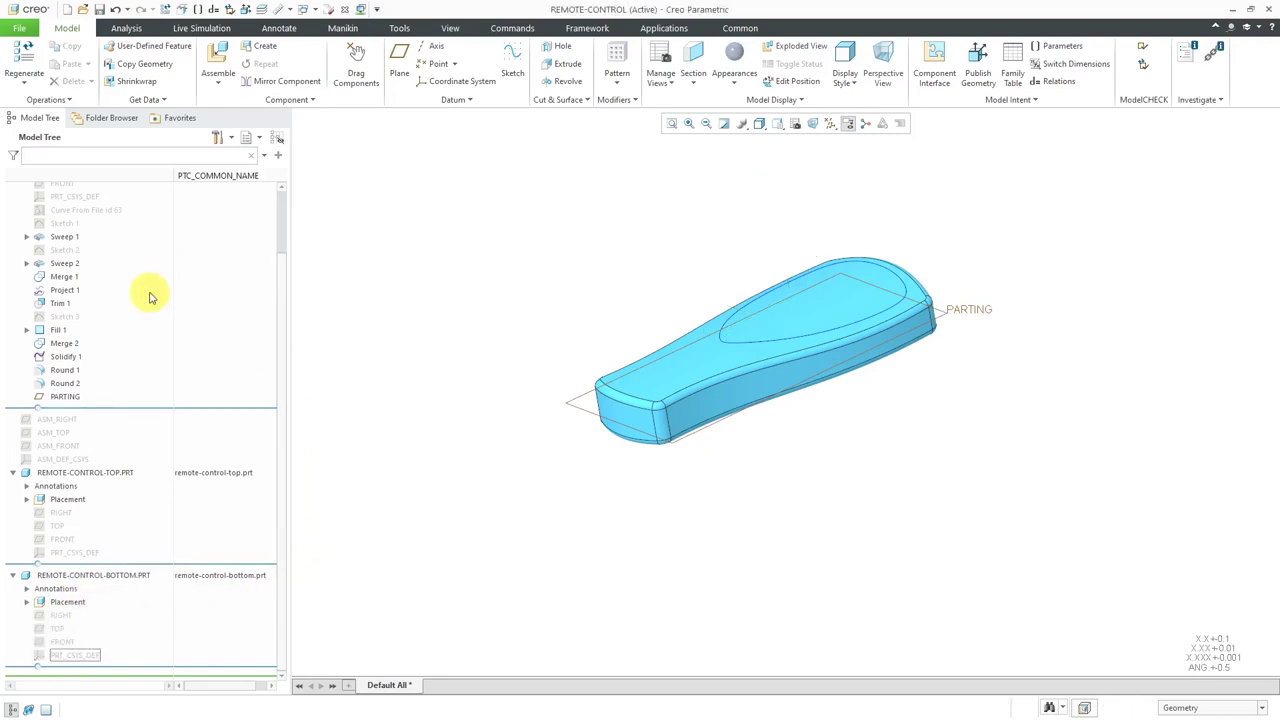
pyautogui.scroll(2, 230, 328)
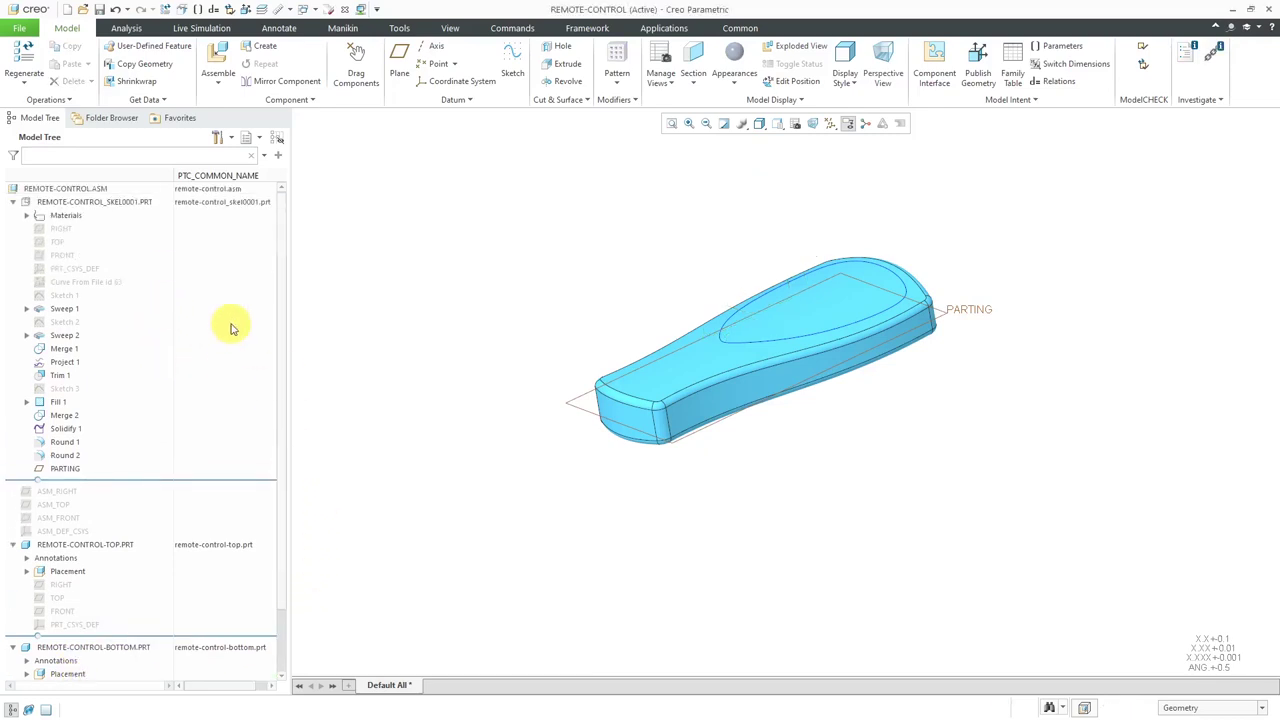
pyautogui.click(13, 202)
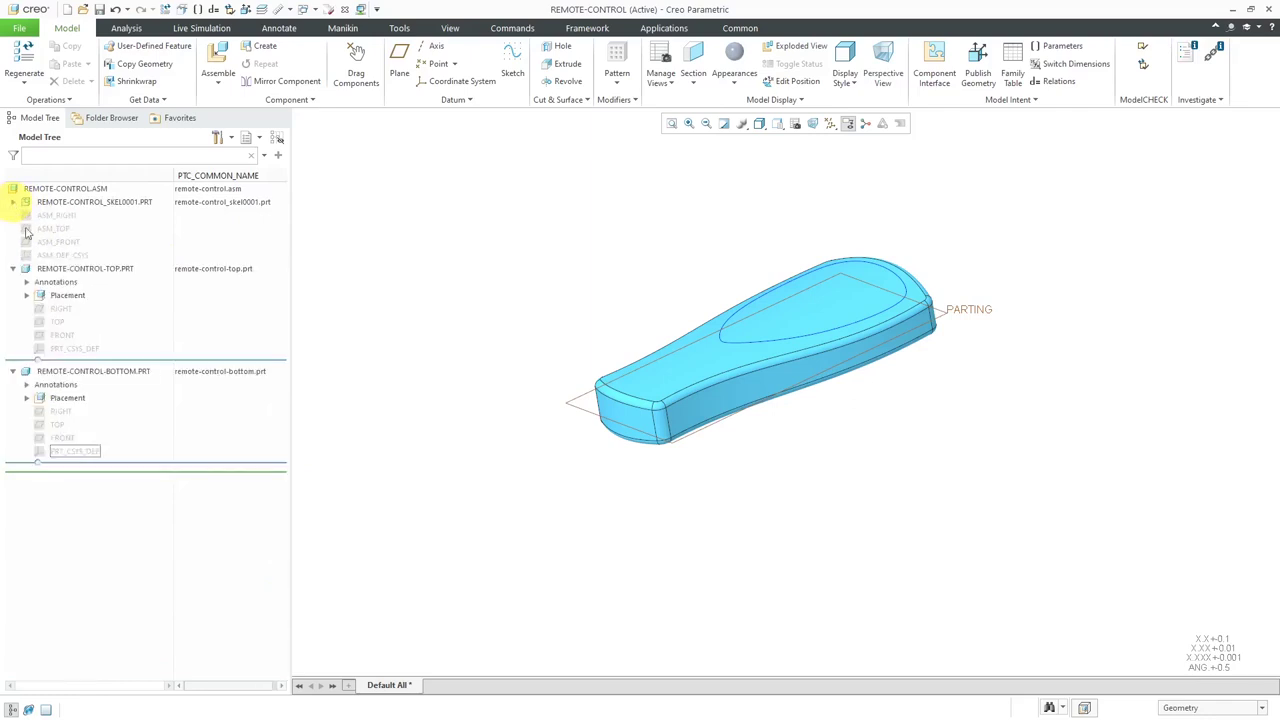
# Activate REMOTE-CONTROL-TOP.PRT and start a Merge/Inheritance from the skeleton part
pyautogui.click(92, 269)
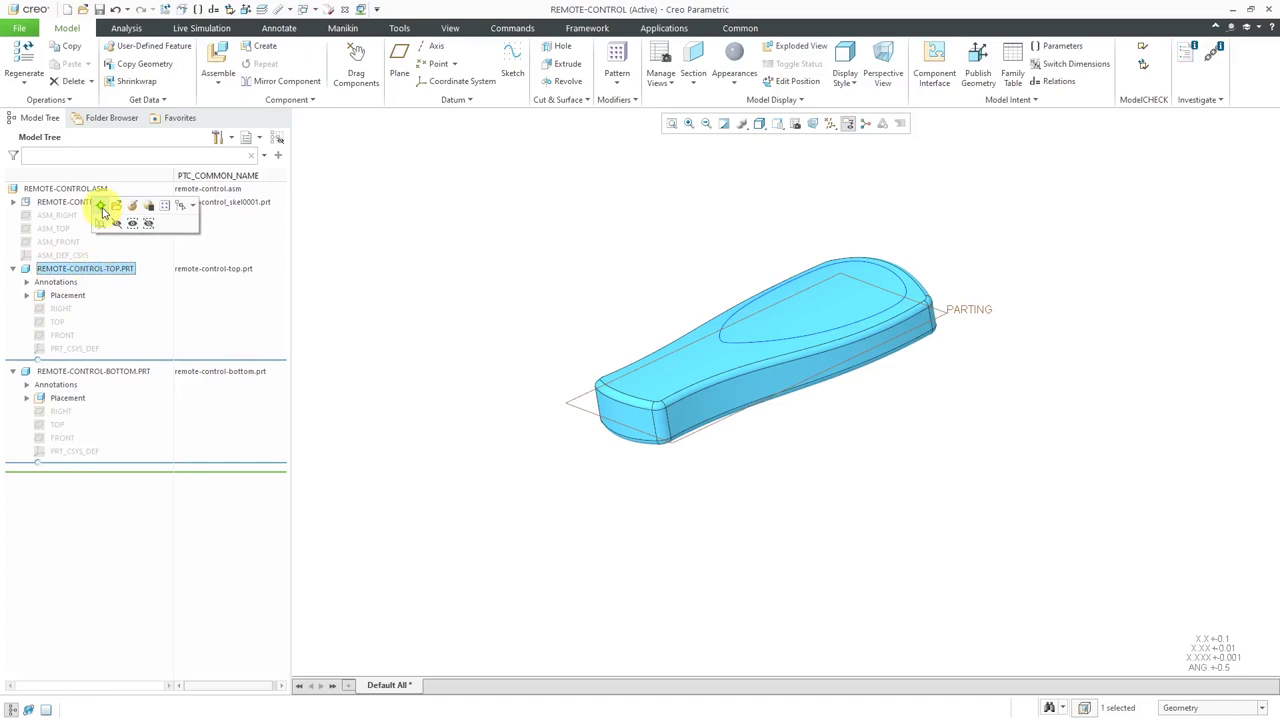
pyautogui.click(102, 208)
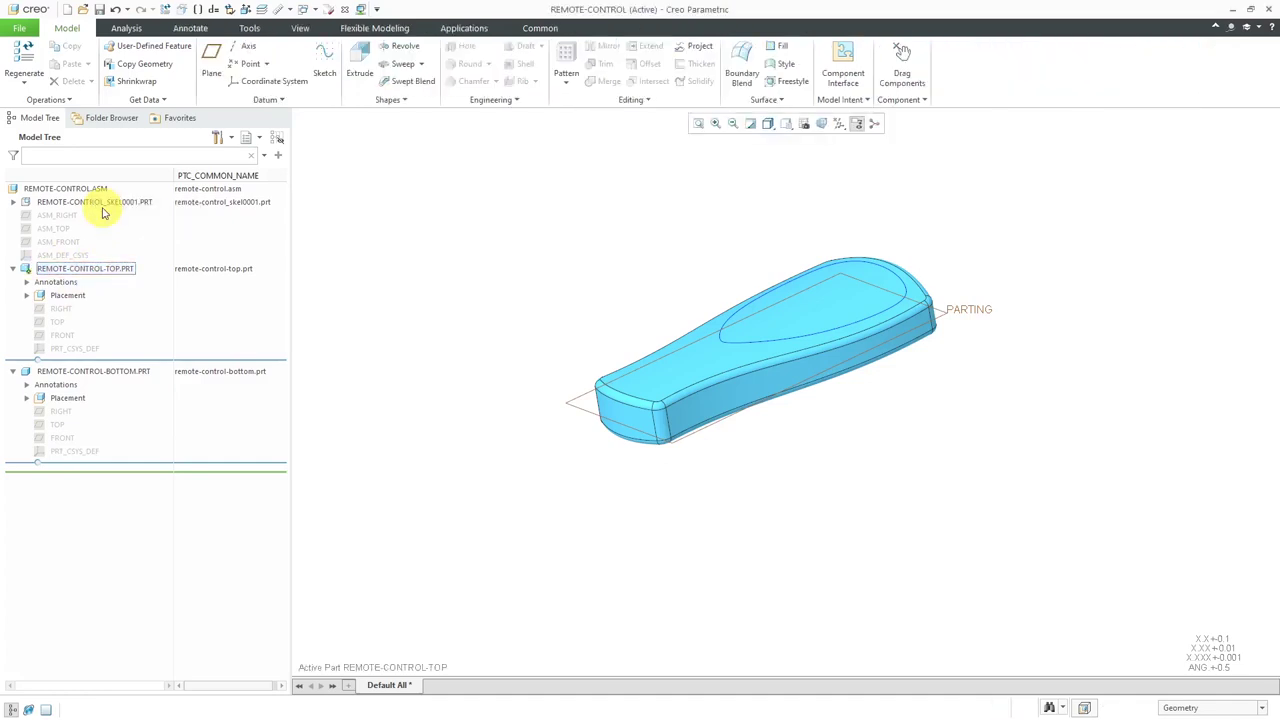
pyautogui.click(161, 101)
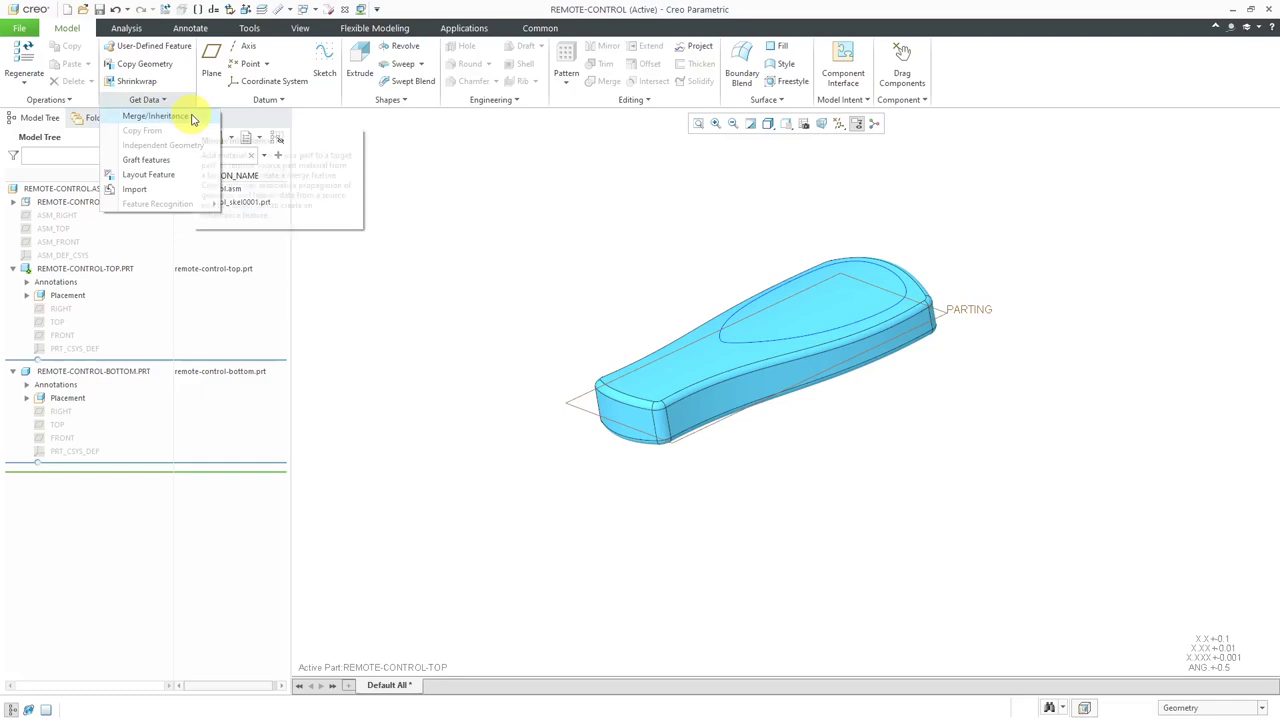
pyautogui.click(194, 117)
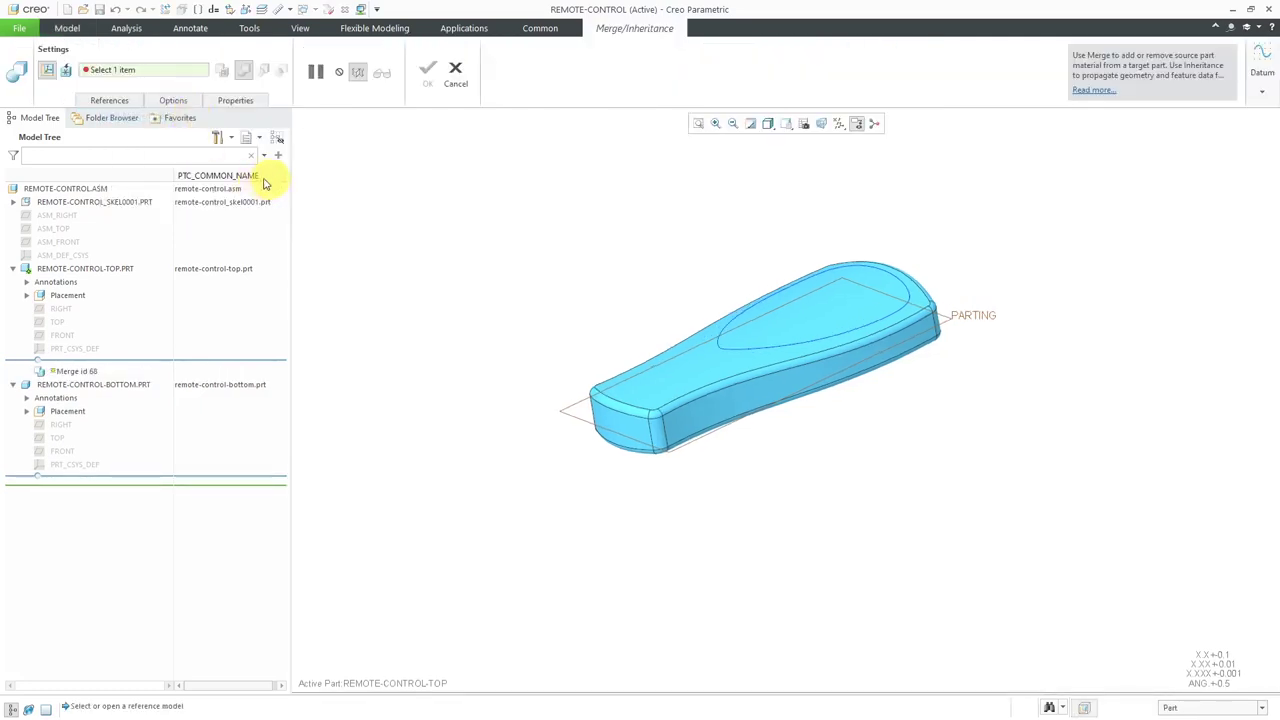
pyautogui.click(90, 203)
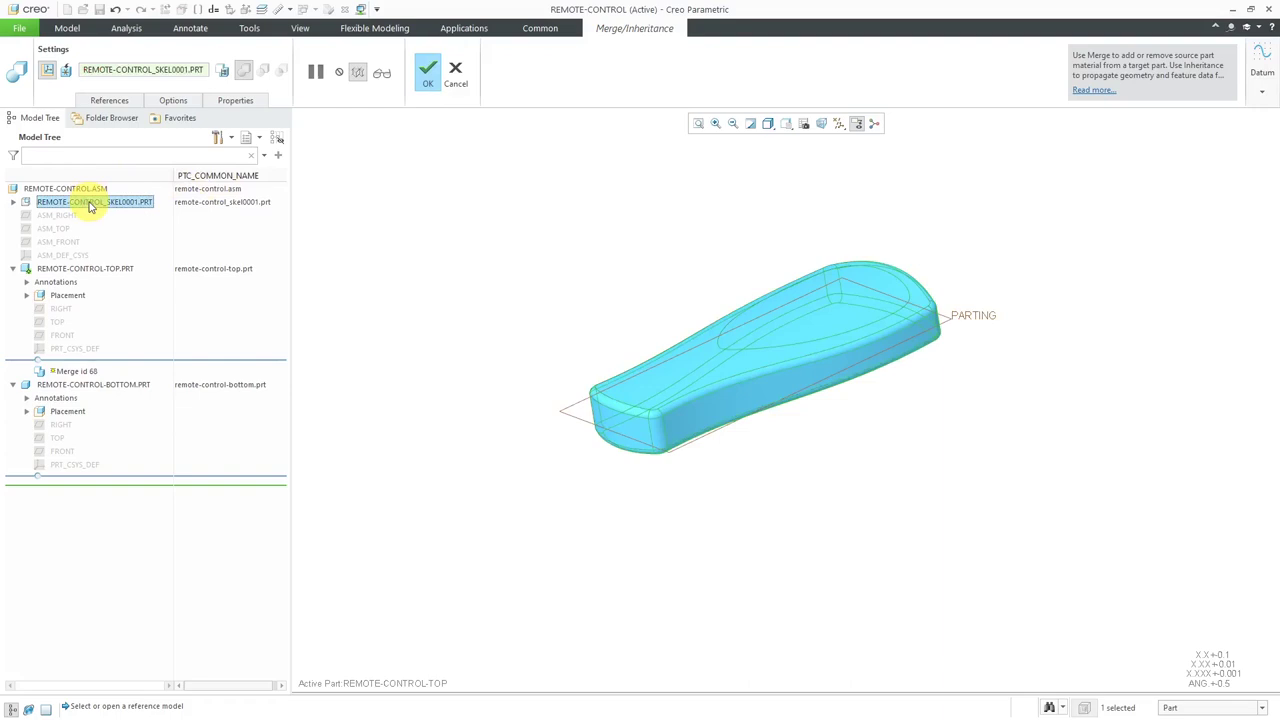
pyautogui.click(125, 103)
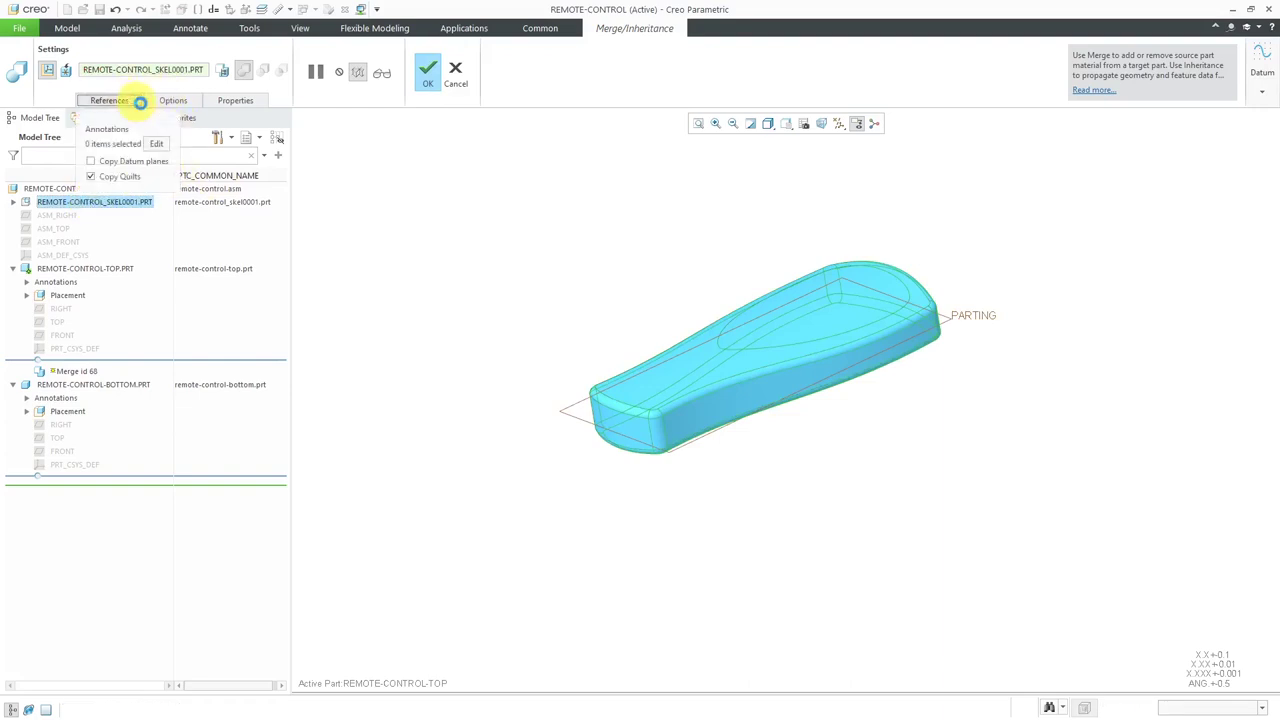
pyautogui.click(174, 101)
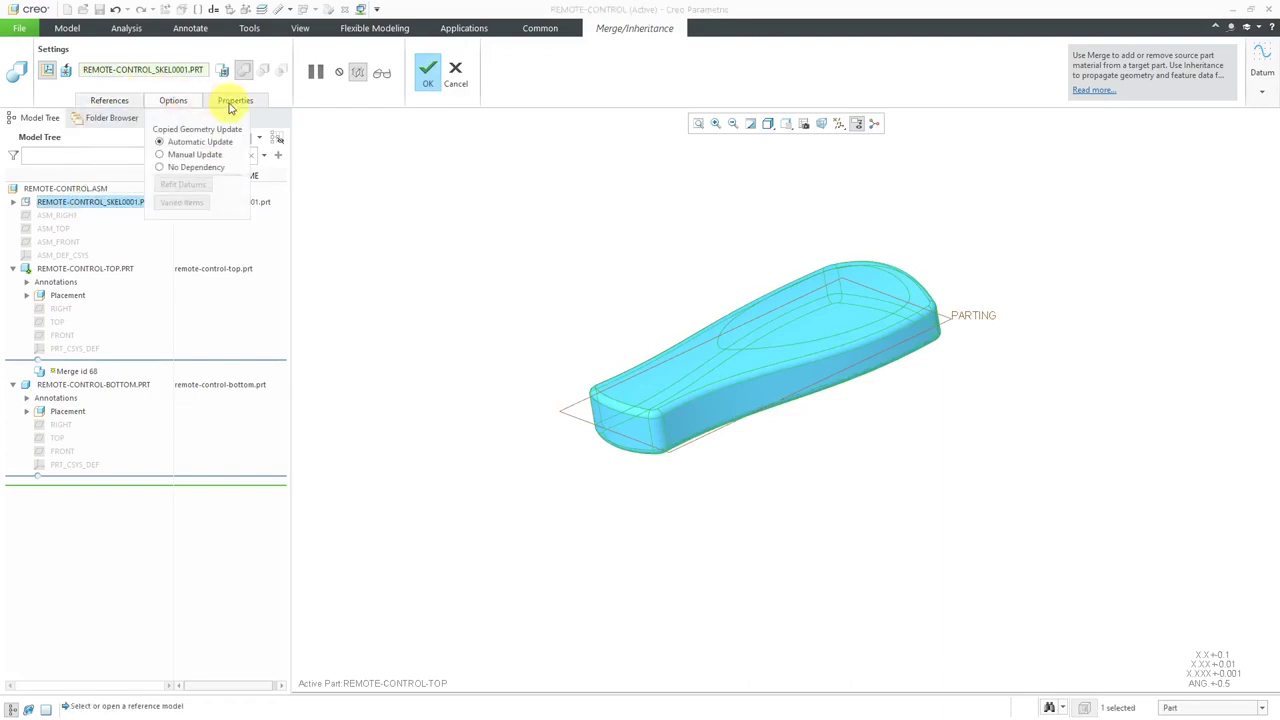
# Name the merge feature MERGE-SKELETON and complete it
pyautogui.click(233, 101)
pyautogui.moveTo(297, 132); pyautogui.dragTo(216, 133)
pyautogui.write('merge-skeleton')
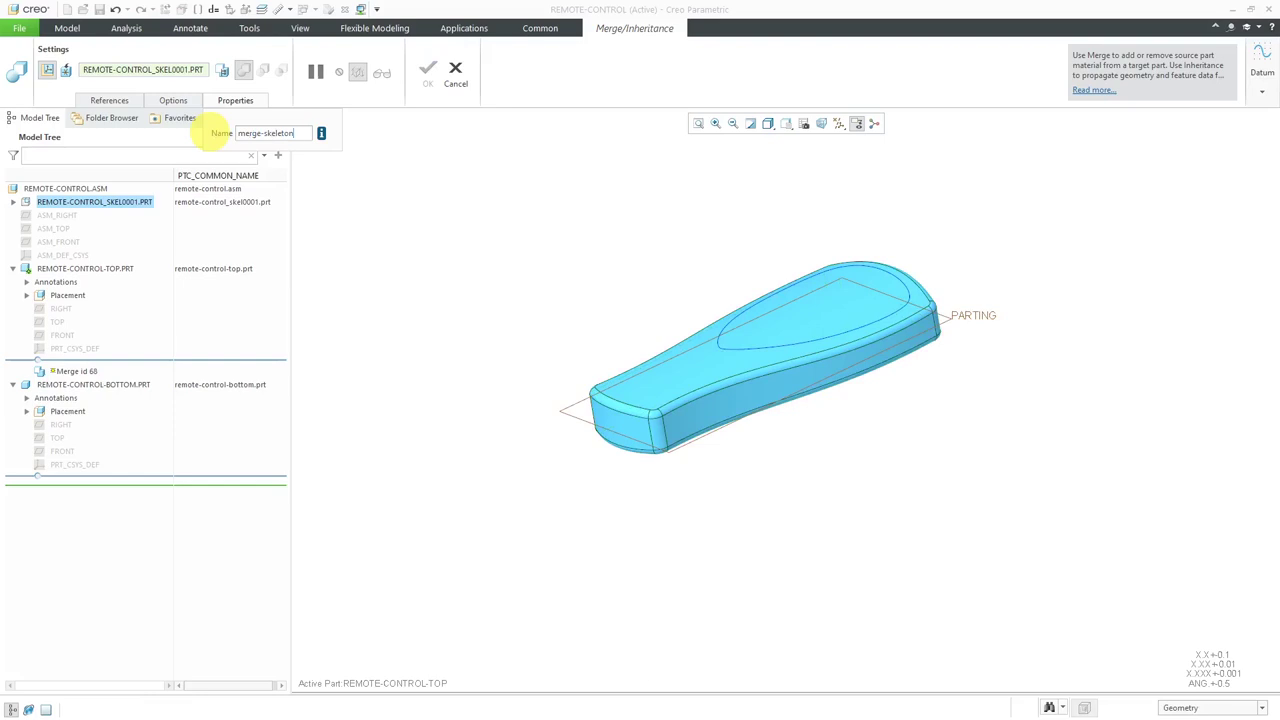
pyautogui.press('Return')
pyautogui.moveTo(212, 136); pyautogui.dragTo(297, 128)
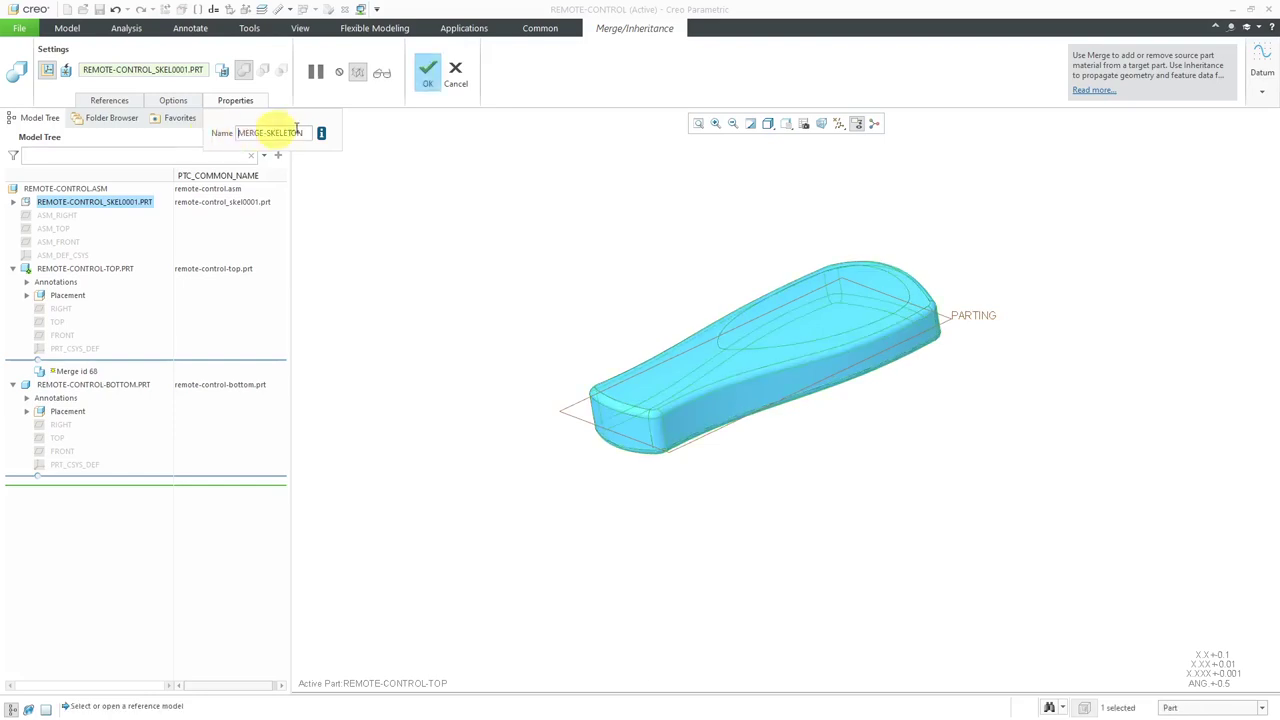
pyautogui.click(428, 76)
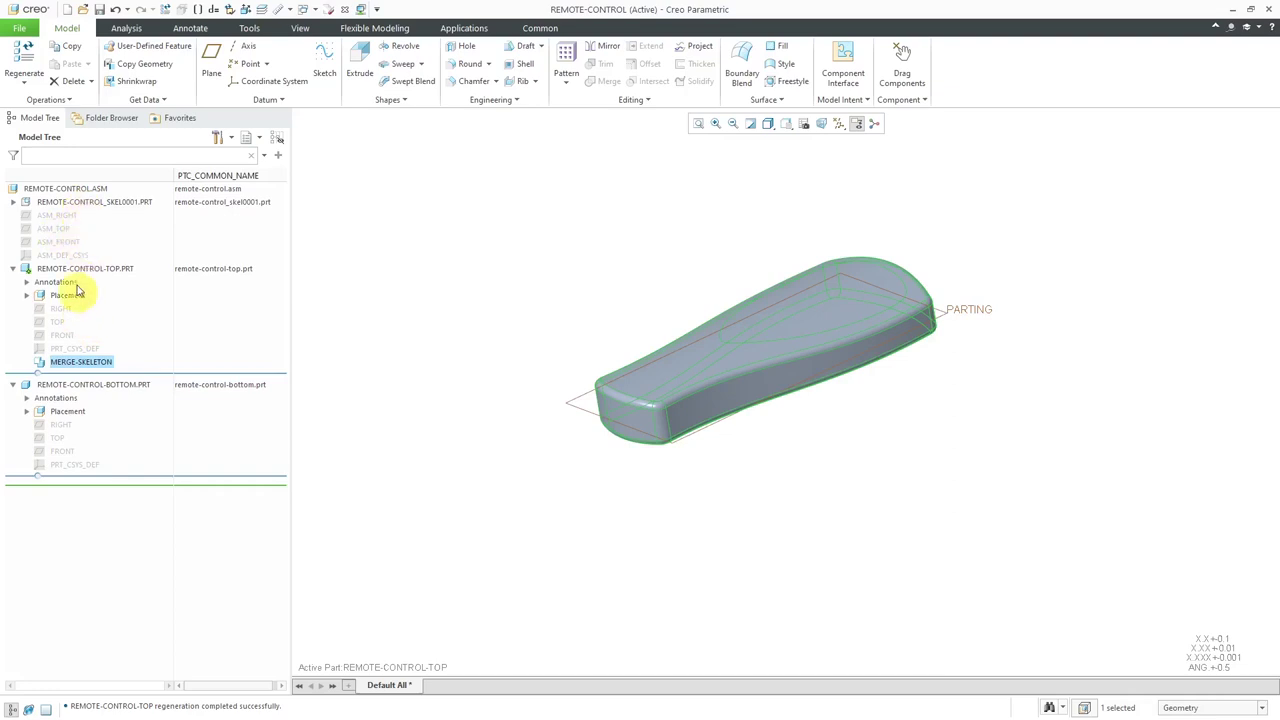
# Activate REMOTE-CONTROL-BOTTOM.PRT and merge in the skeleton as feature MERGE_SKELETON
pyautogui.click(84, 390)
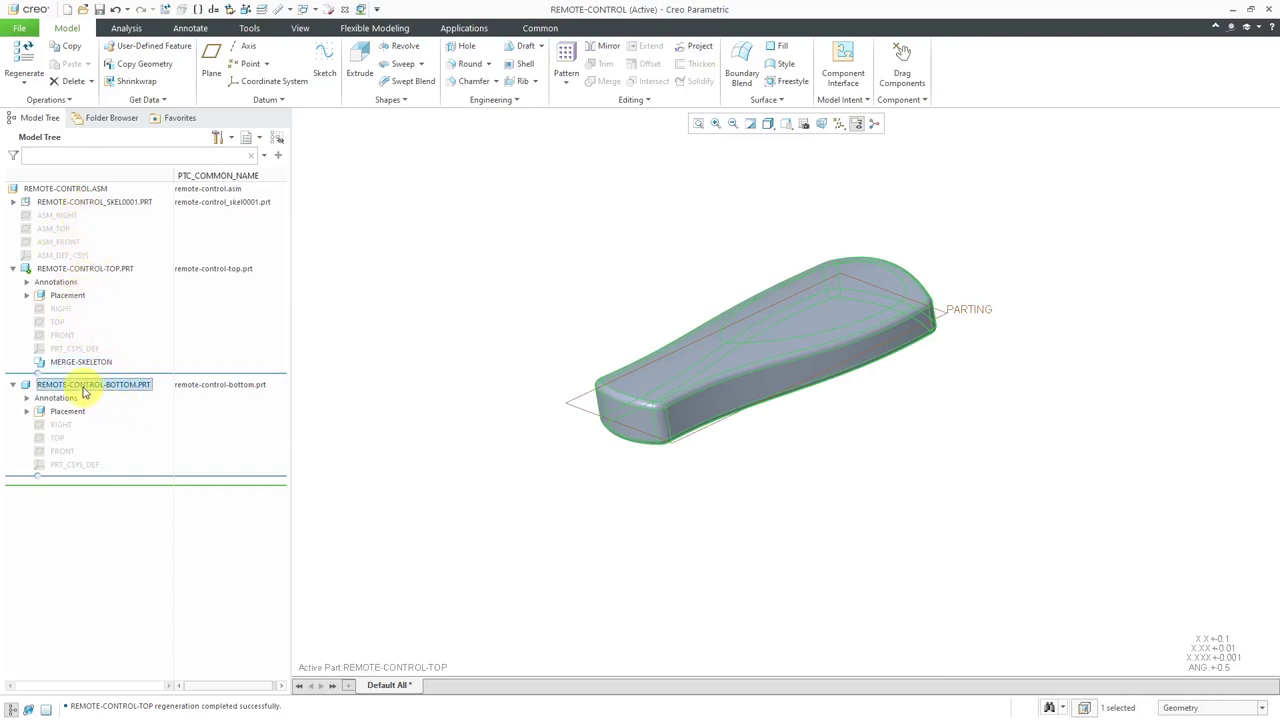
pyautogui.click(92, 326)
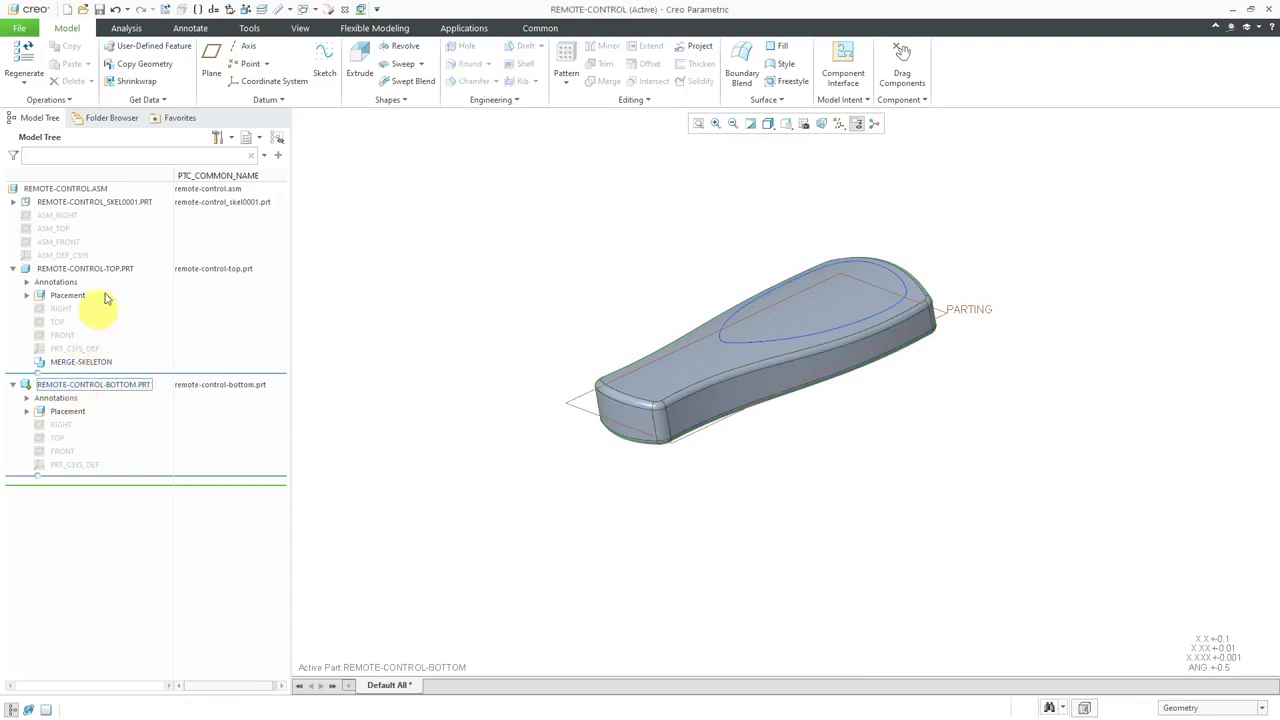
pyautogui.click(148, 100)
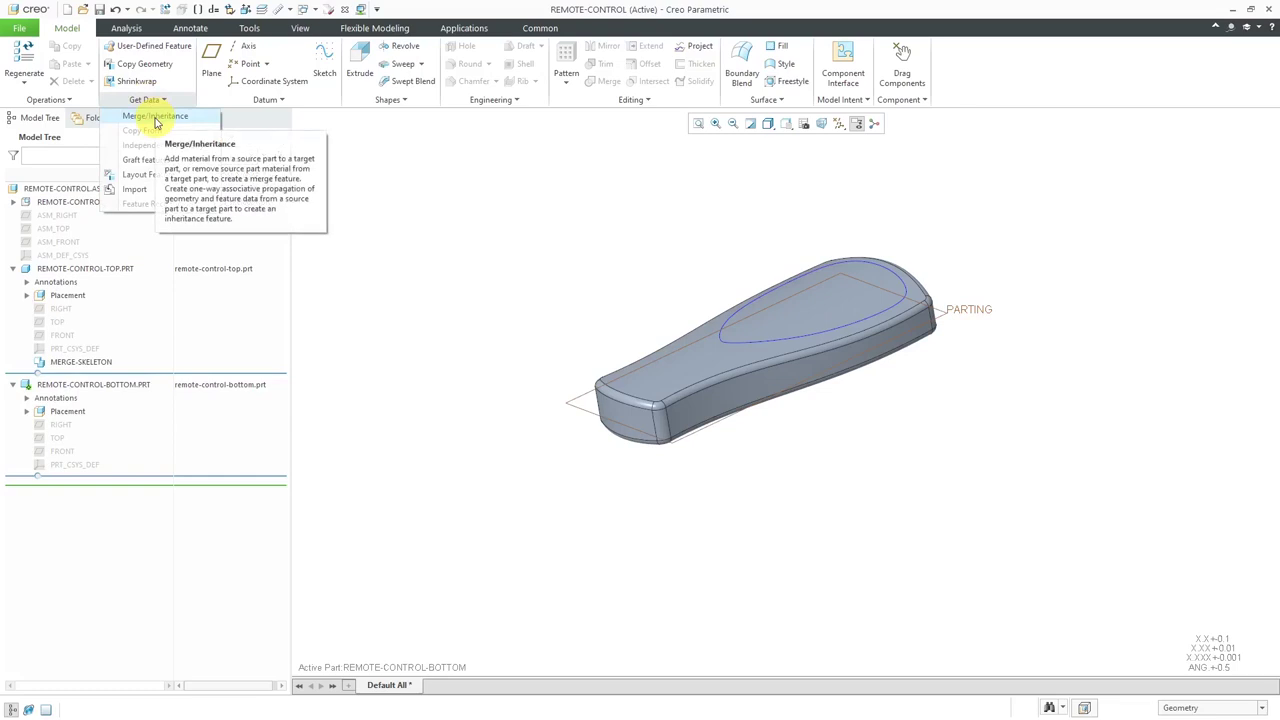
pyautogui.click(155, 118)
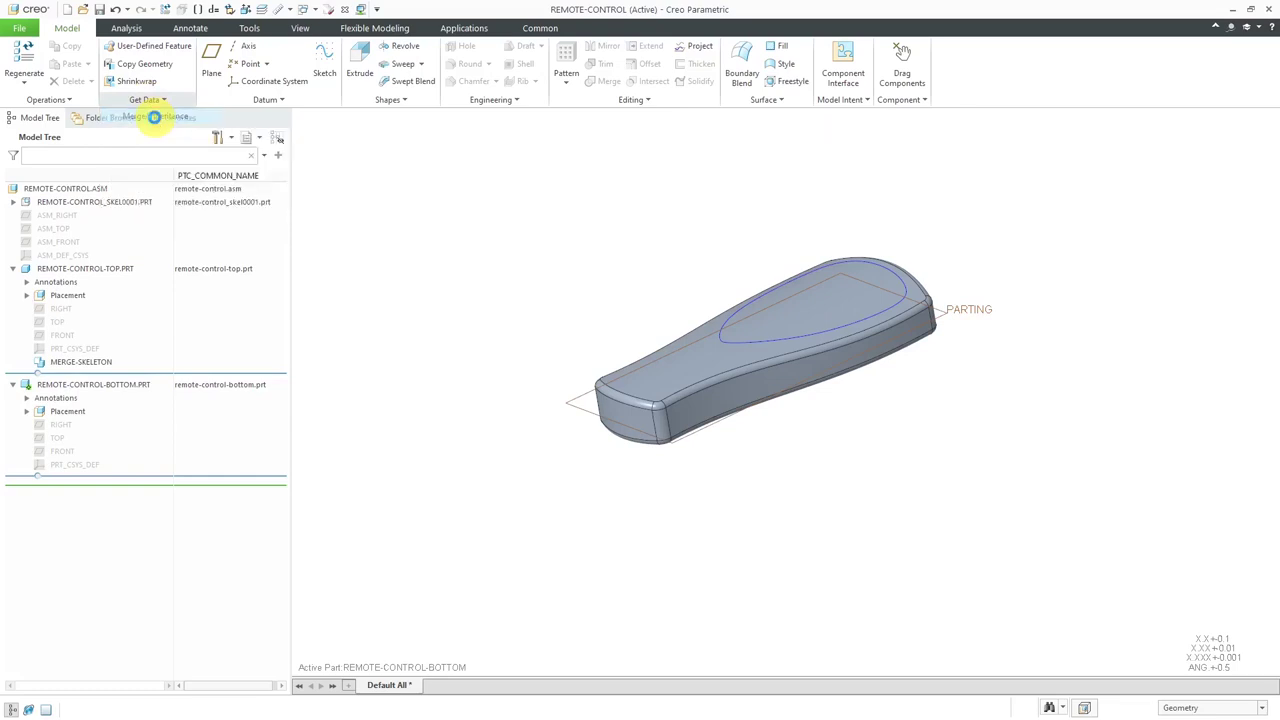
pyautogui.click(123, 203)
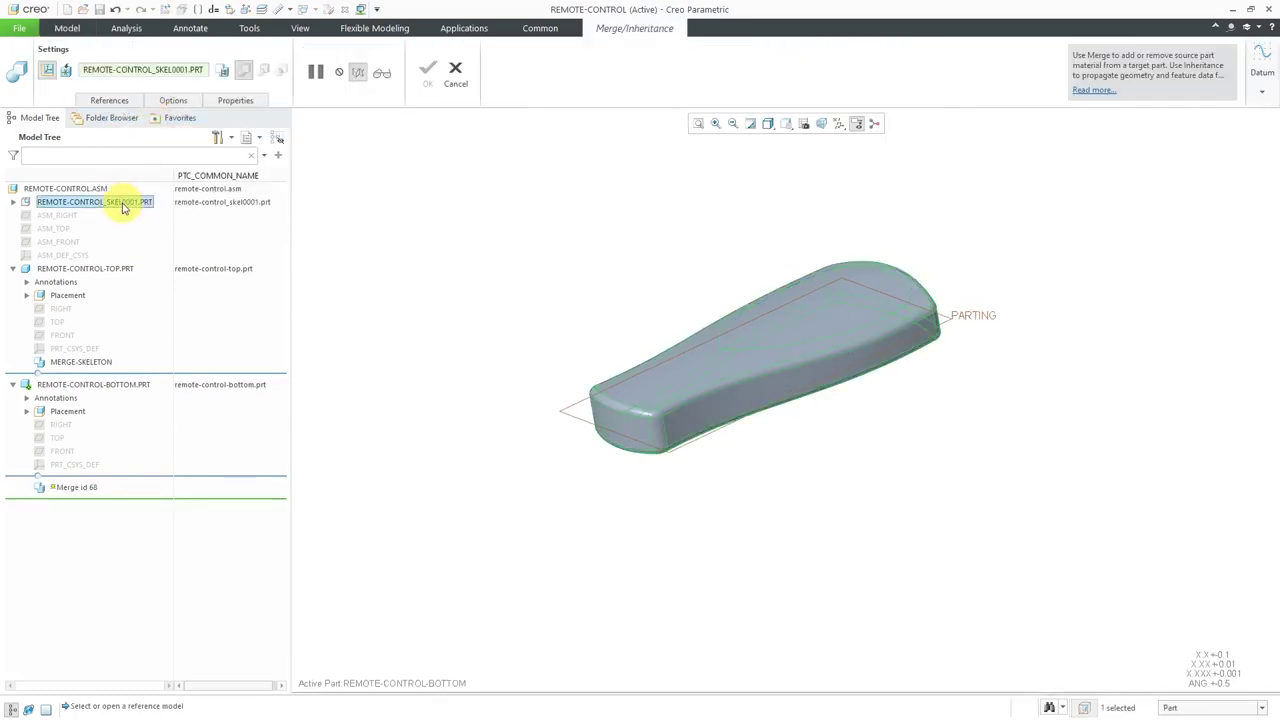
pyautogui.click(230, 103)
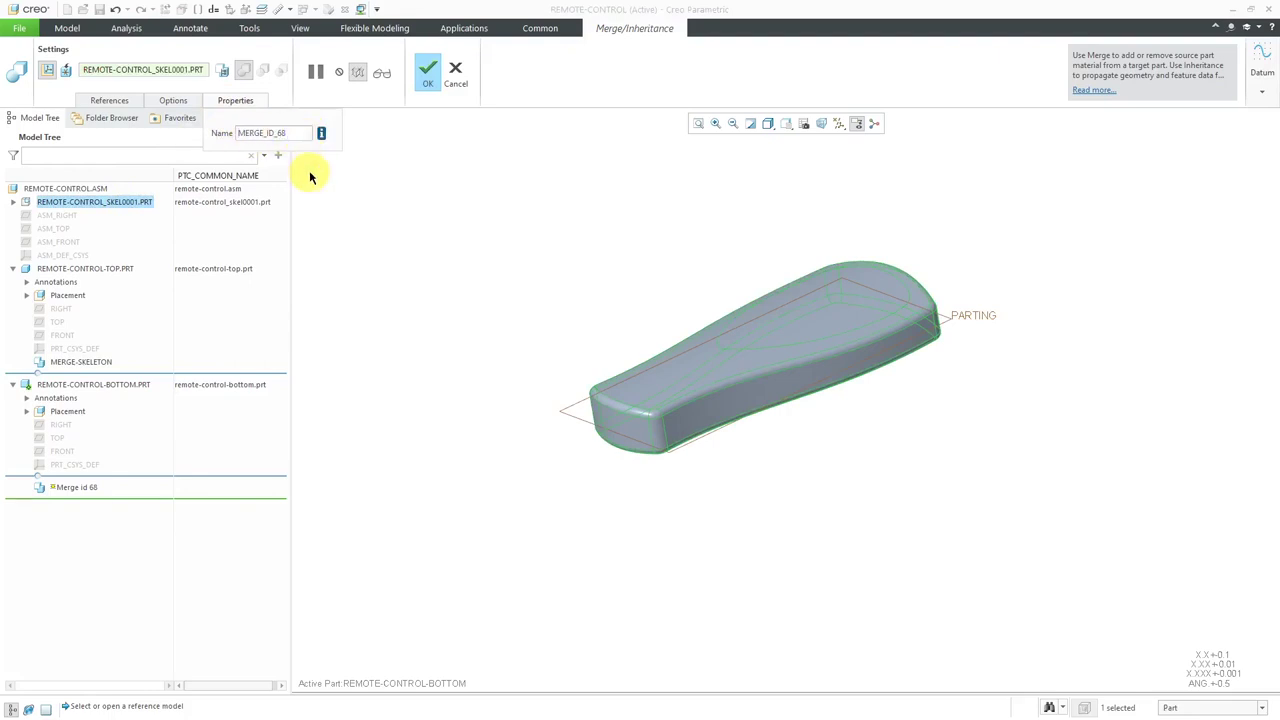
pyautogui.press('BackSpace')
pyautogui.press('BackSpace')
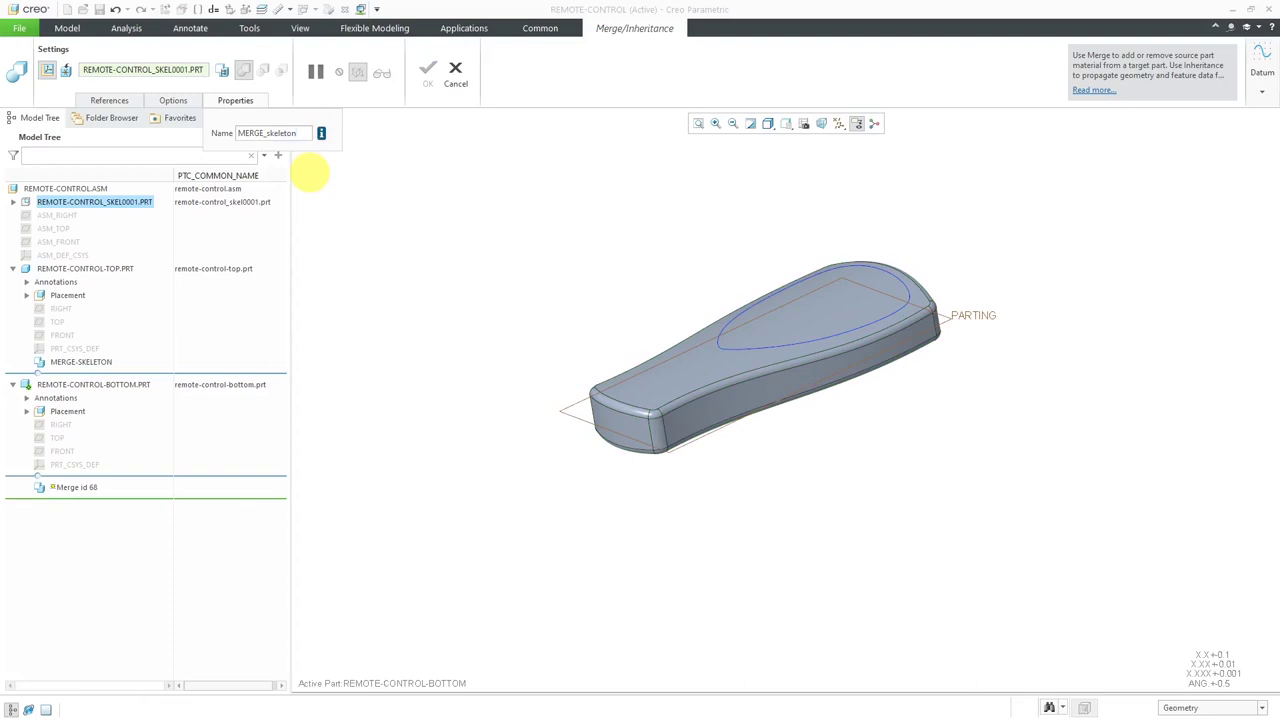
pyautogui.click(310, 173)
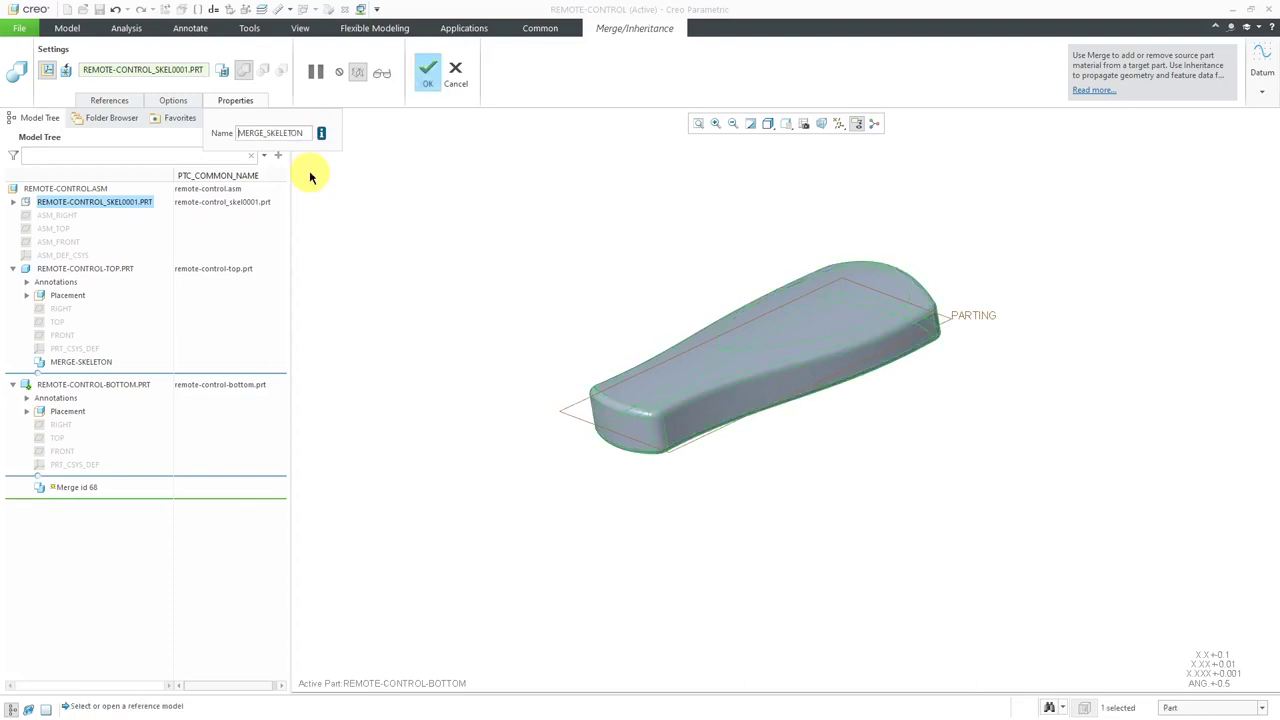
pyautogui.click(428, 72)
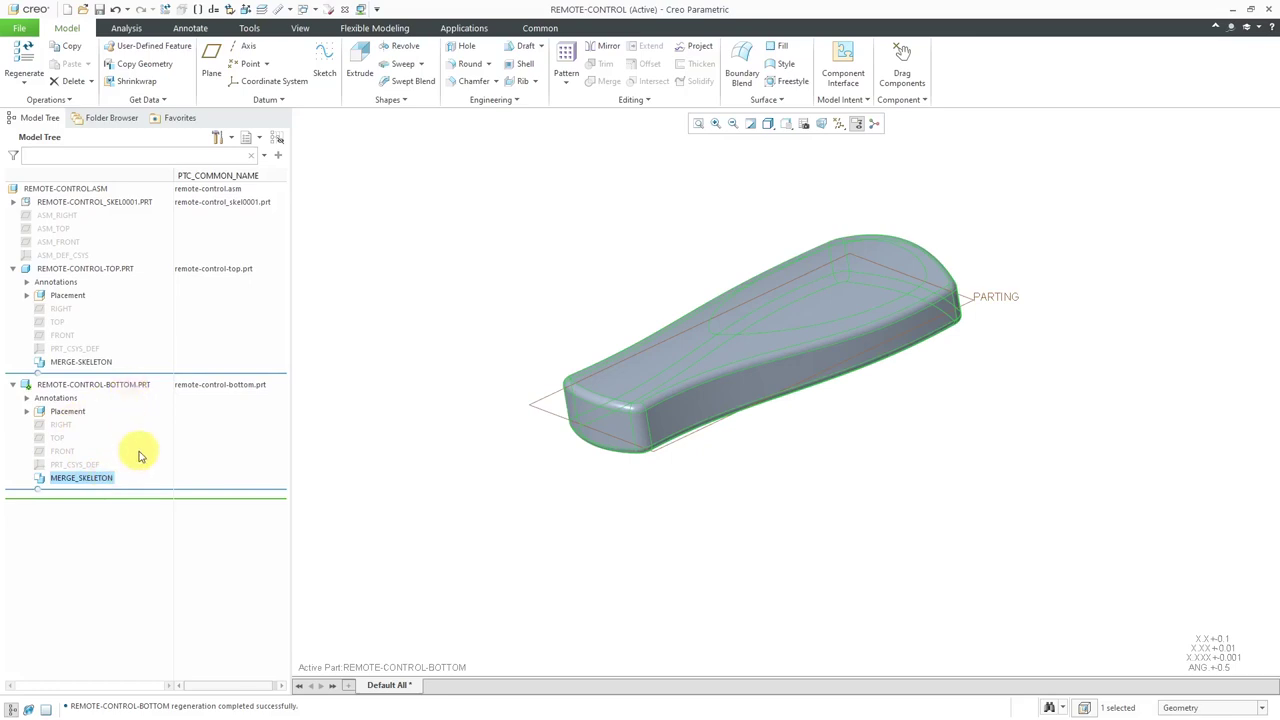
# Open REMOTE-CONTROL-TOP.PRT in its own window and orbit to view the merged body
pyautogui.click(118, 270)
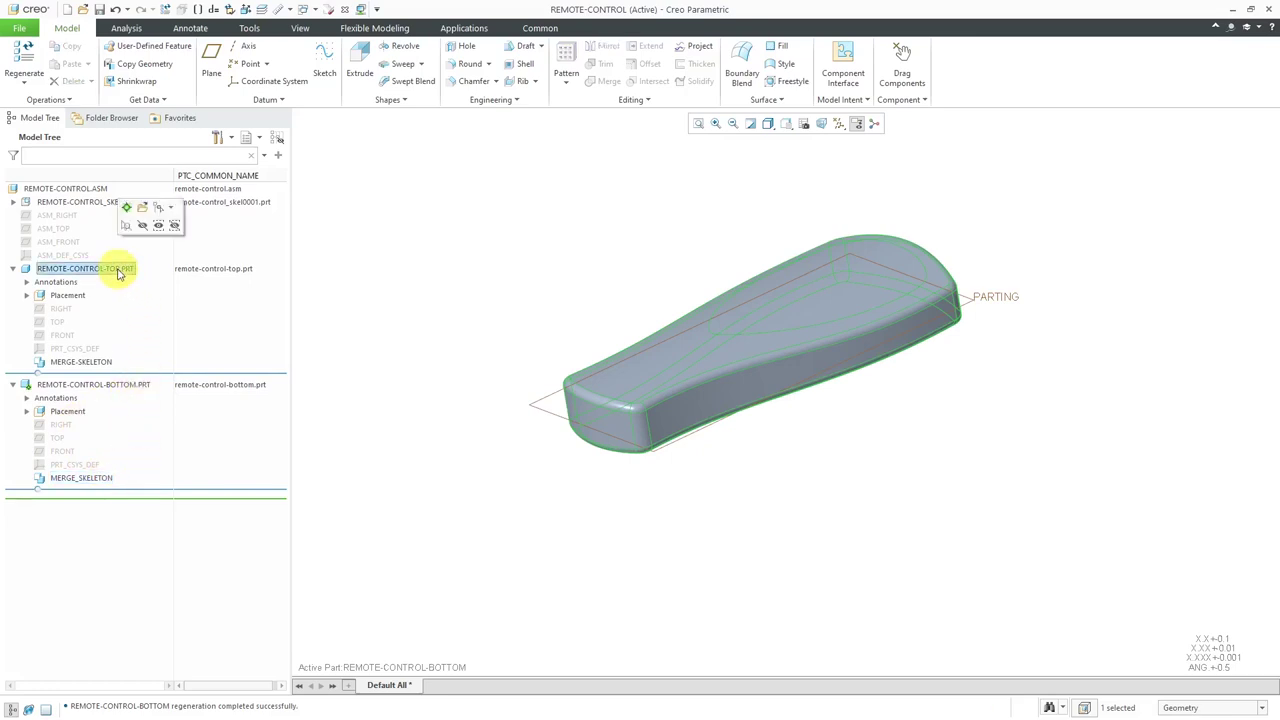
pyautogui.click(145, 215)
pyautogui.moveTo(523, 271)
pyautogui.mouseDown(button='middle')
pyautogui.moveTo(434, 277)
pyautogui.moveTo(797, 363)
pyautogui.moveTo(701, 384)
pyautogui.moveTo(703, 333)
pyautogui.mouseUp(button='middle')
pyautogui.click(778, 127)
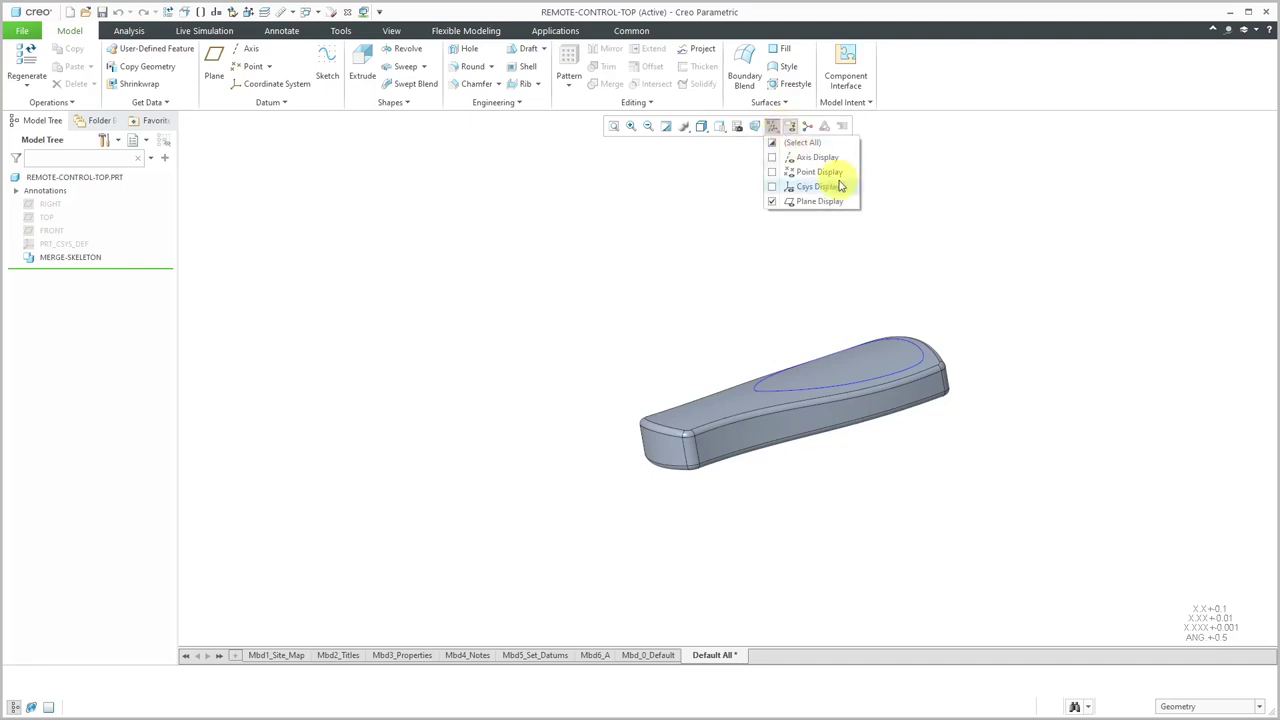
pyautogui.moveTo(760, 243); pyautogui.dragTo(689, 369, button='middle')
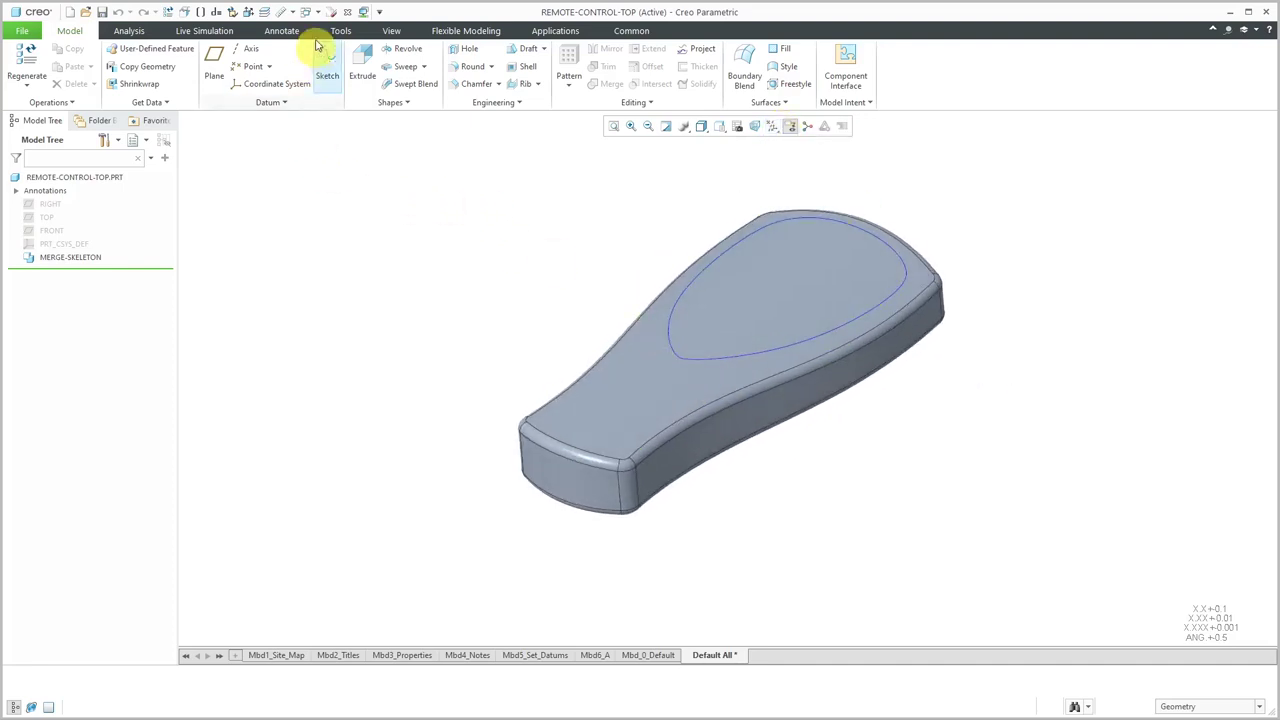
pyautogui.click(312, 11)
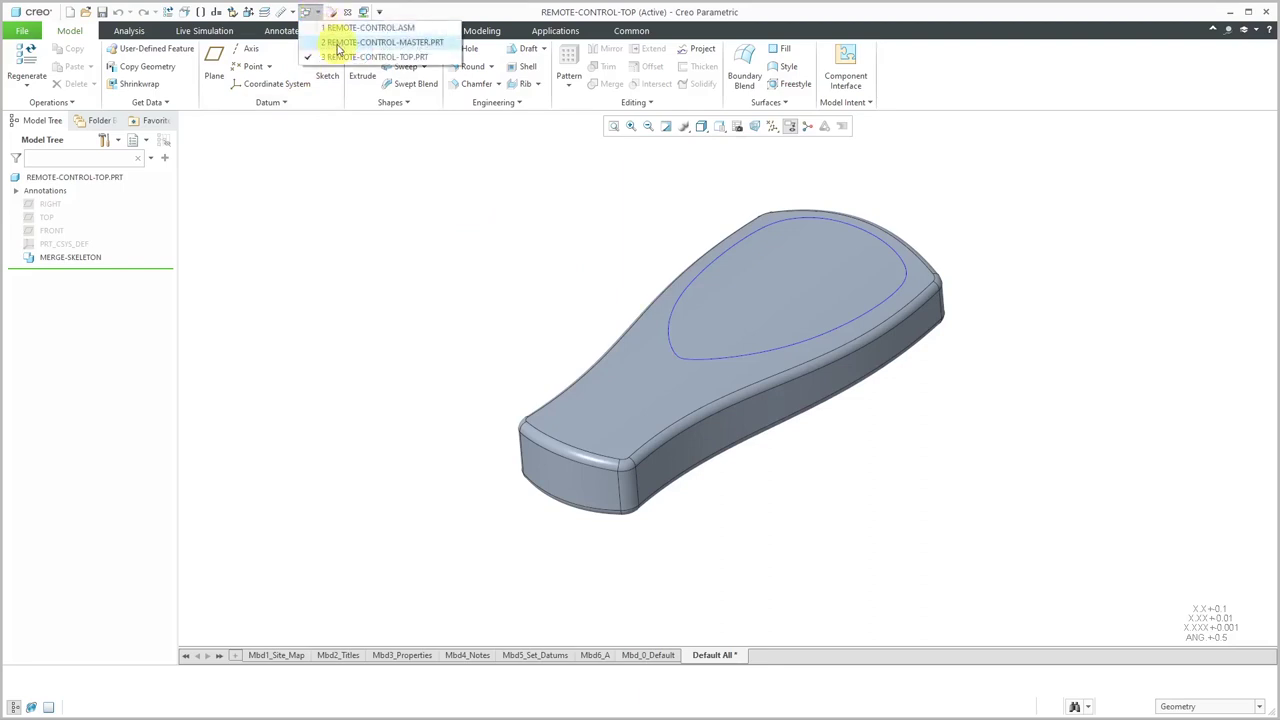
# Back in the assembly, make the top part's MERGE-SKELETON also copy datum planes
pyautogui.click(340, 28)
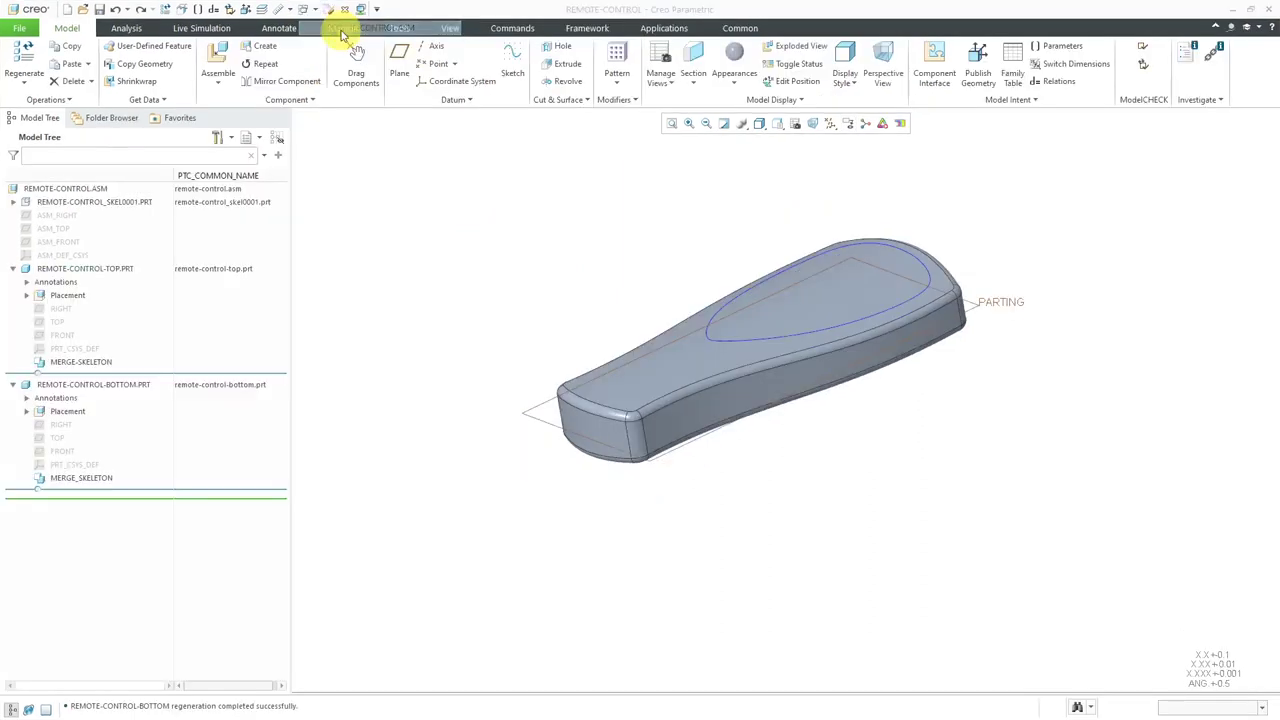
pyautogui.click(99, 364)
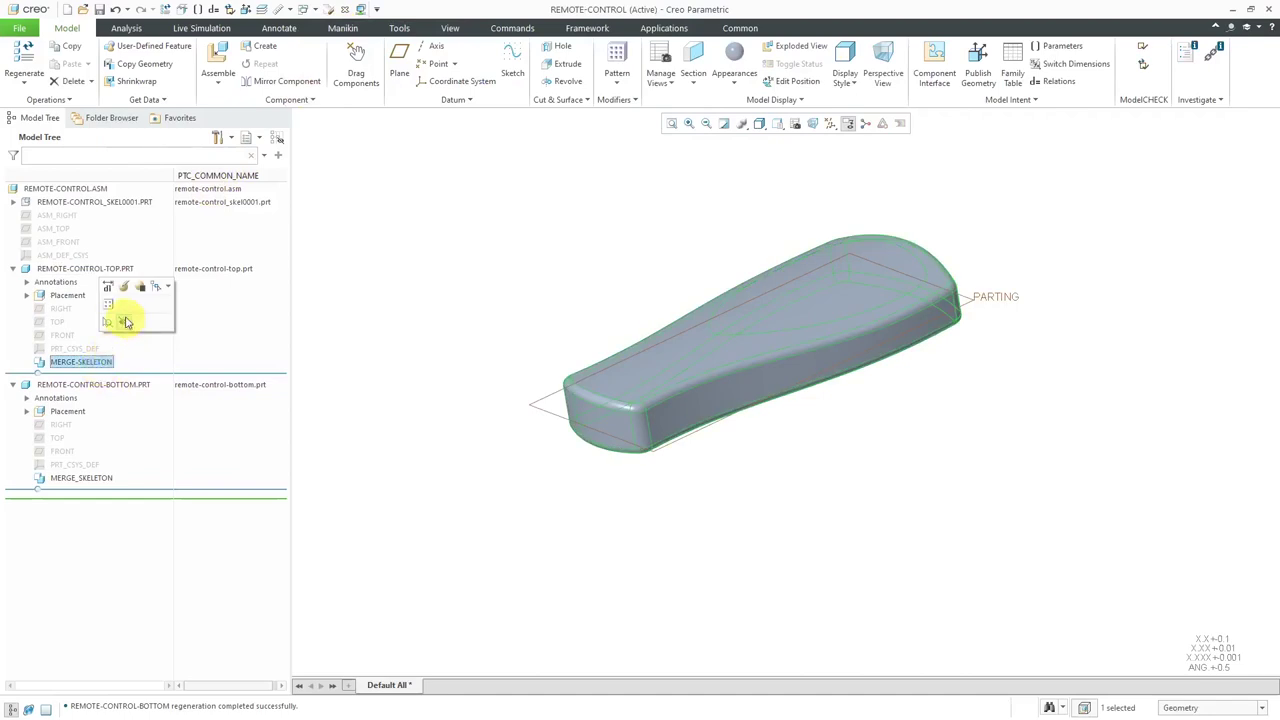
pyautogui.click(127, 289)
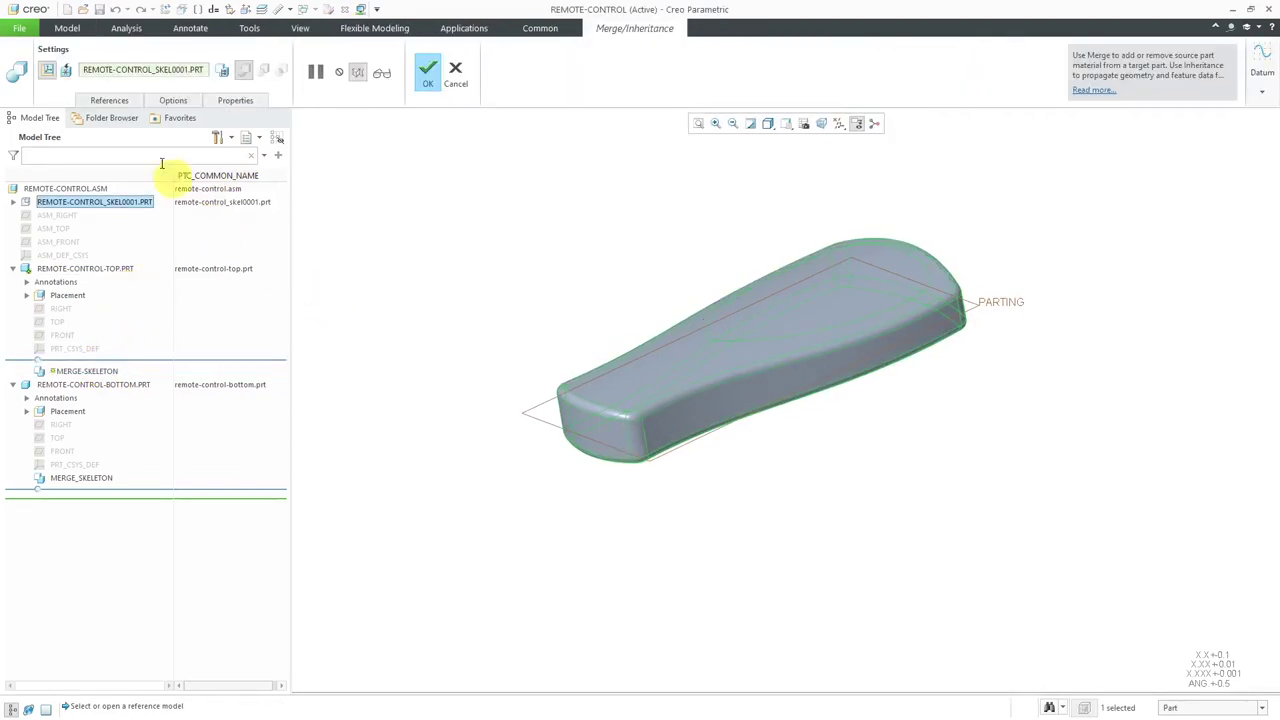
pyautogui.click(110, 101)
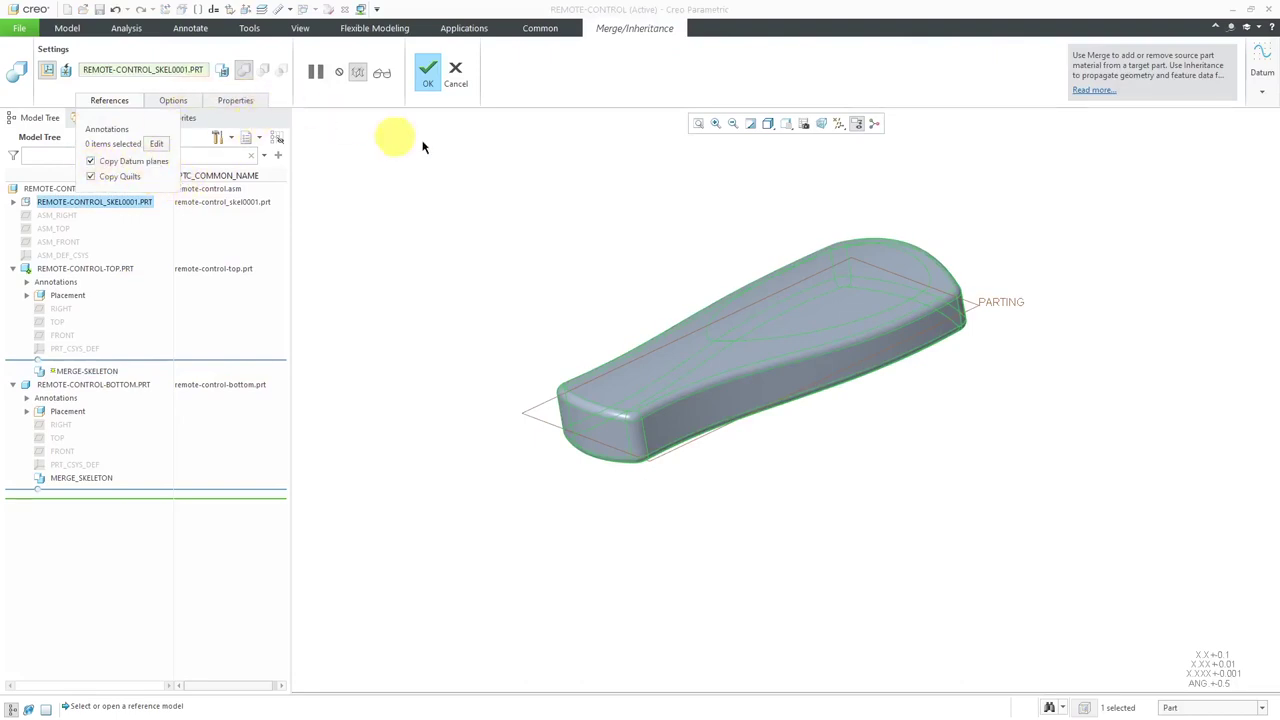
pyautogui.click(428, 74)
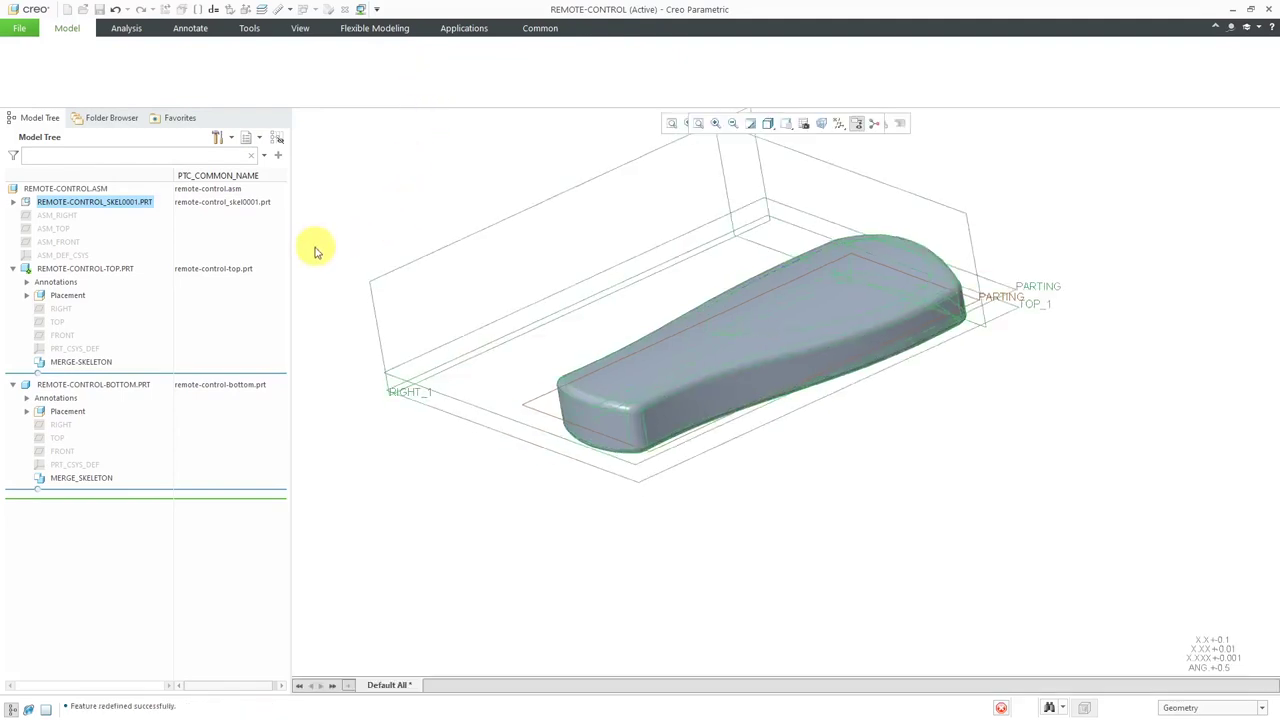
# Make the bottom part's MERGE_SKELETON also copy the skeleton's datum planes
pyautogui.click(86, 478)
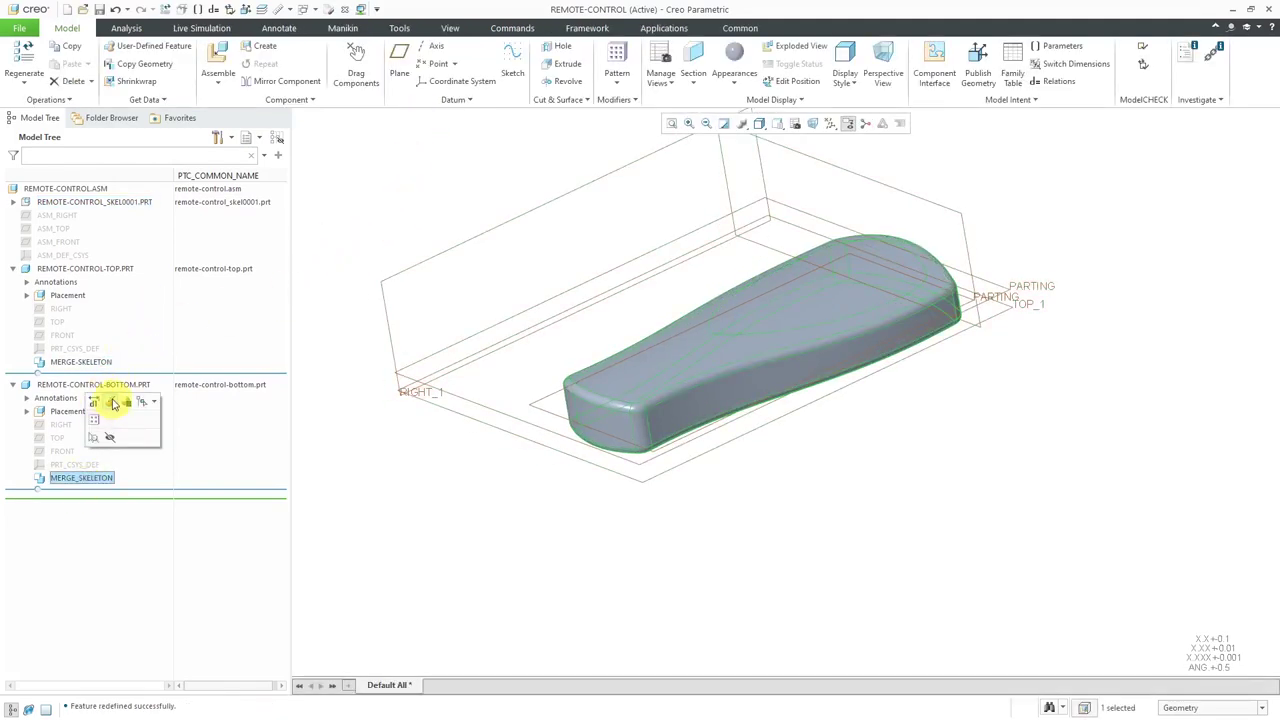
pyautogui.click(113, 403)
pyautogui.click(108, 100)
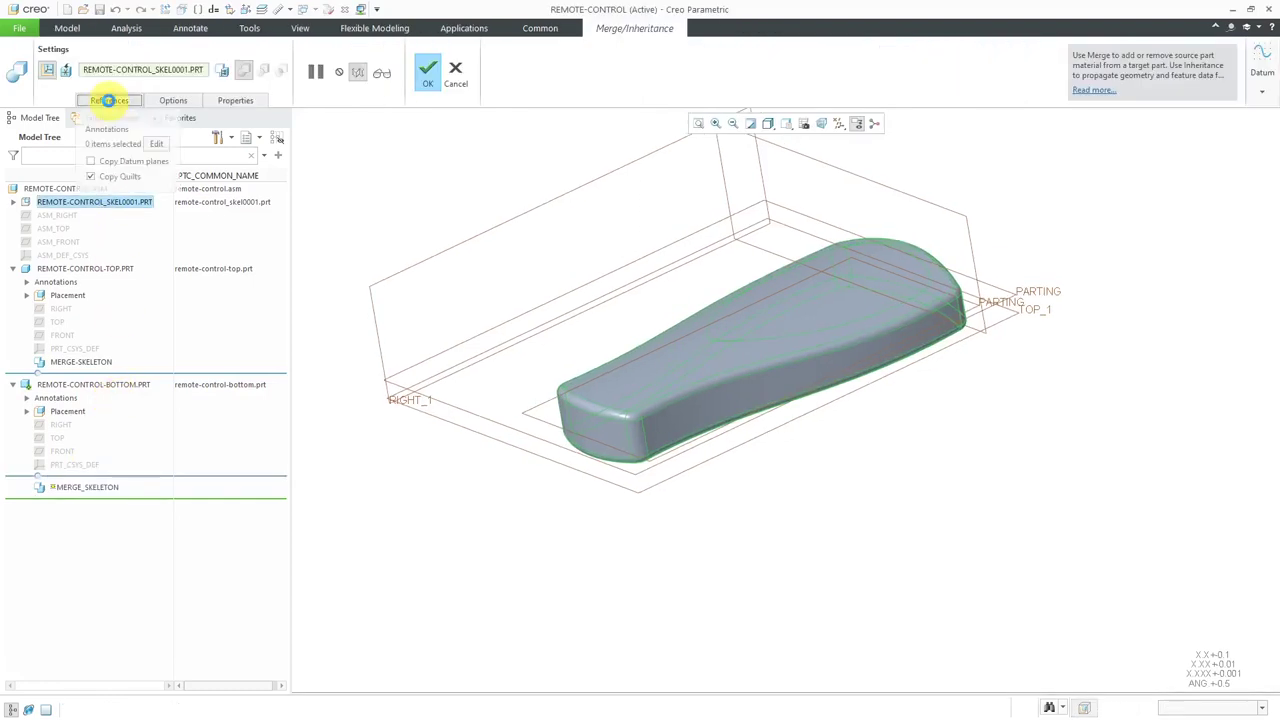
pyautogui.click(426, 88)
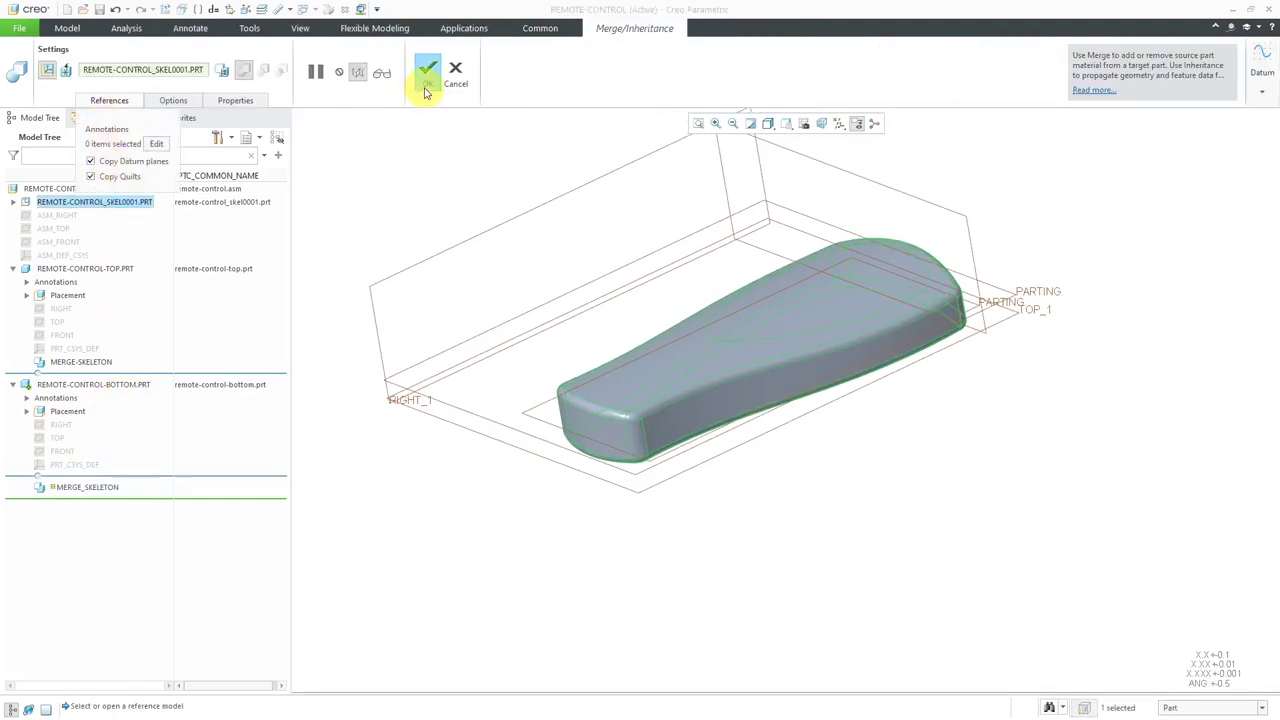
pyautogui.click(100, 270)
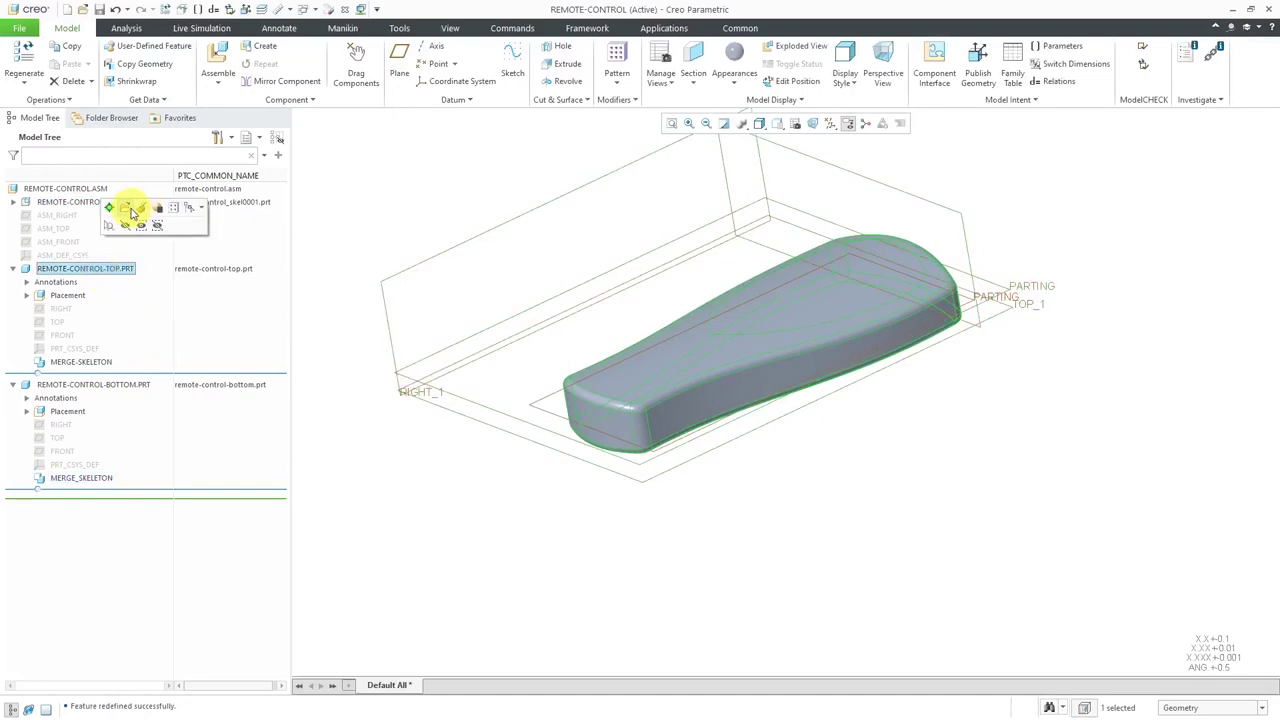
# Open REMOTE-CONTROL-TOP.PRT on its own and start a Solidify from its MERGE-SKELETON
pyautogui.click(129, 211)
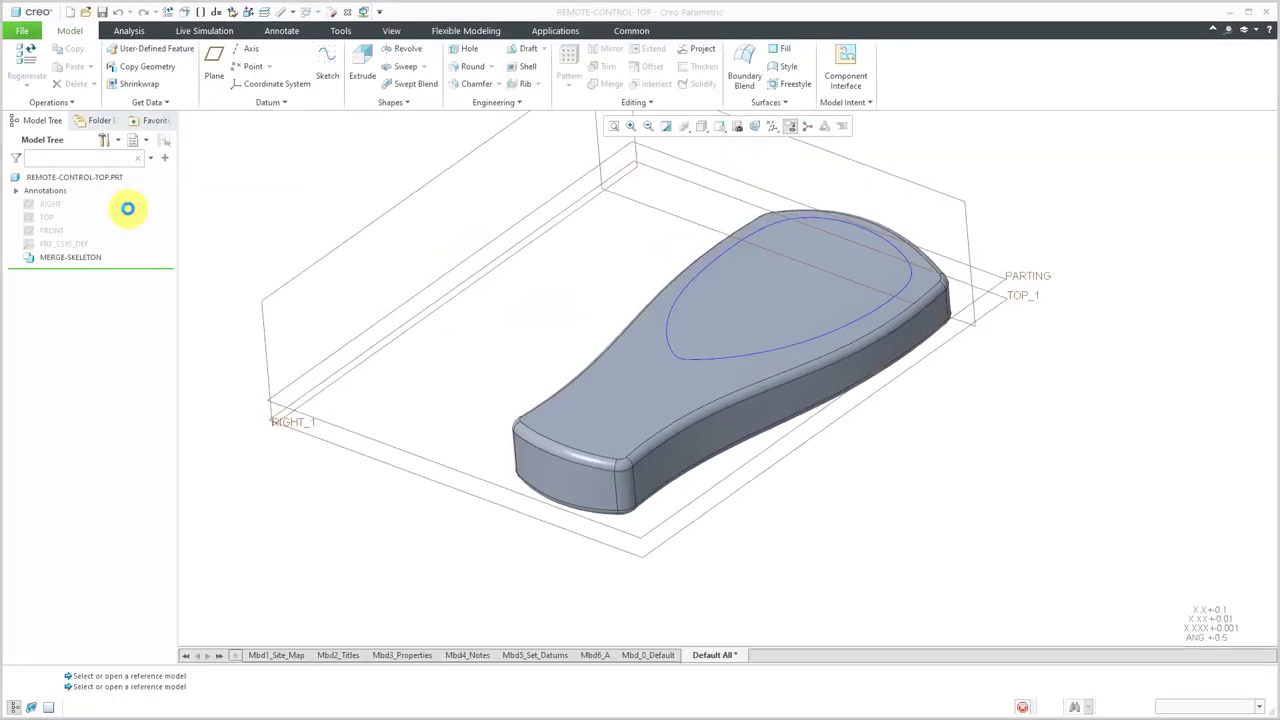
pyautogui.scroll(-2, 509, 529)
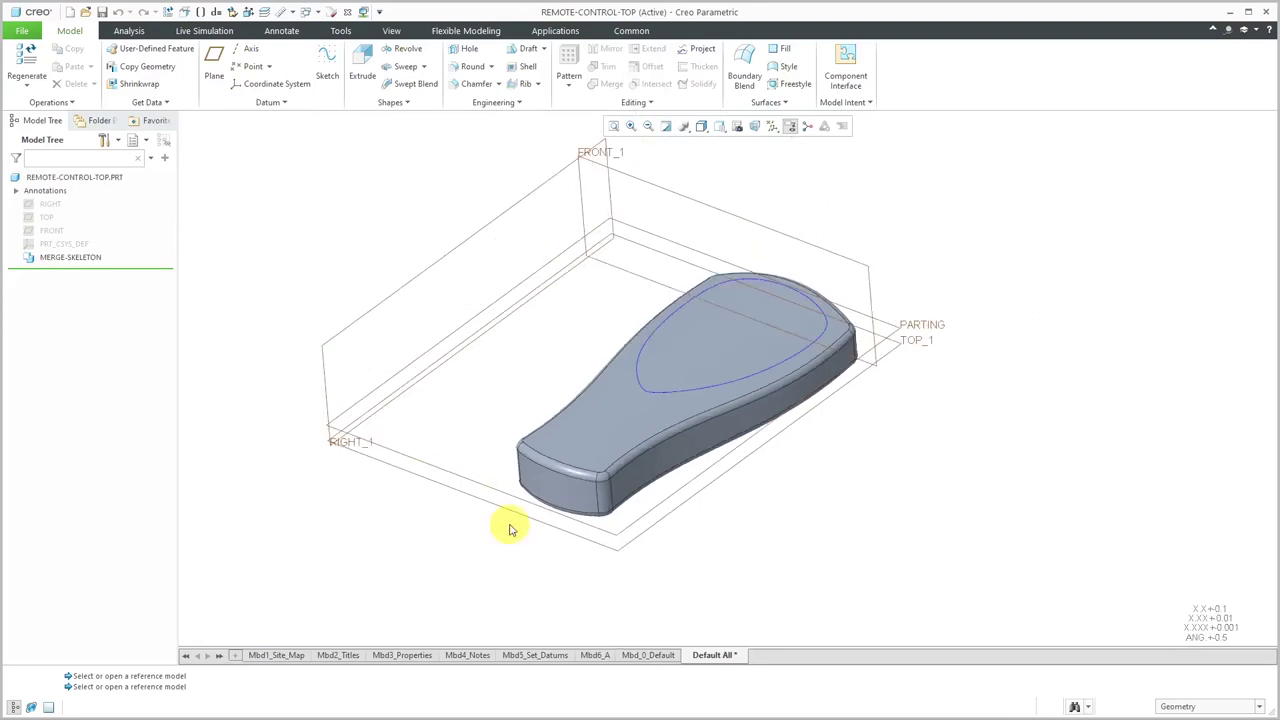
pyautogui.moveTo(509, 529)
pyautogui.mouseDown(button='middle')
pyautogui.moveTo(480, 503)
pyautogui.moveTo(509, 500)
pyautogui.moveTo(494, 511)
pyautogui.mouseUp(button='middle')
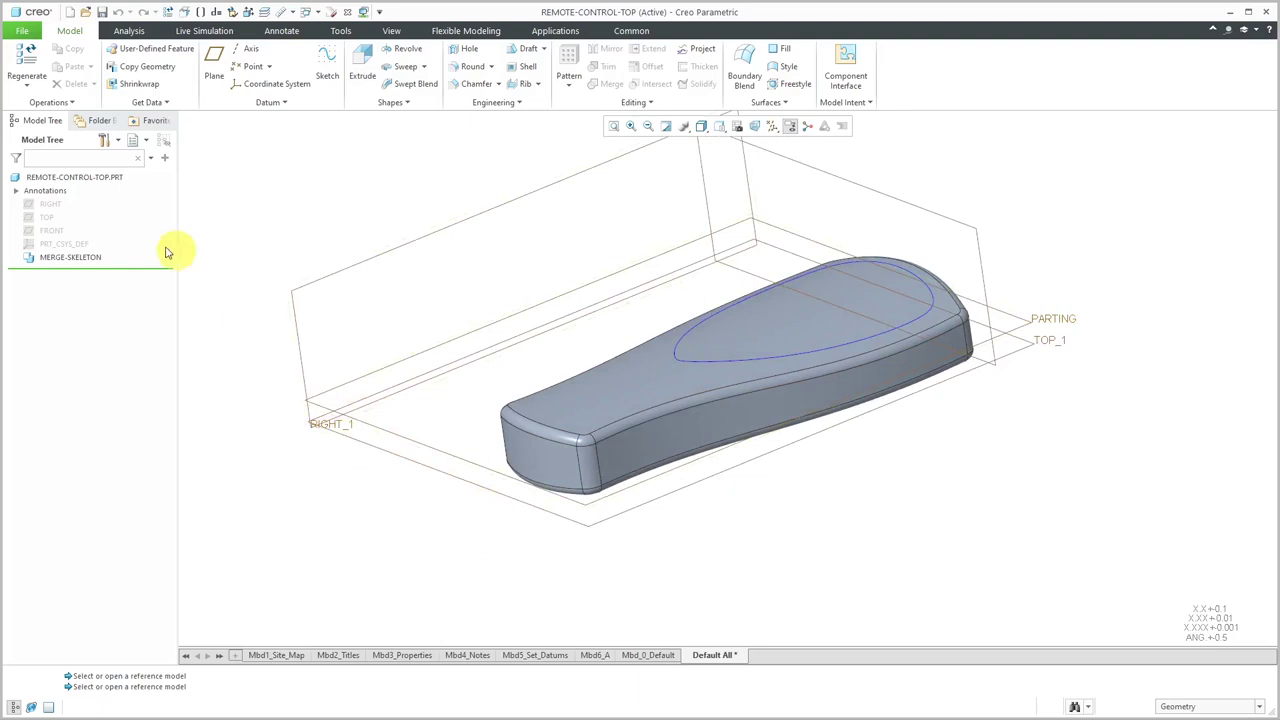
pyautogui.click(432, 456)
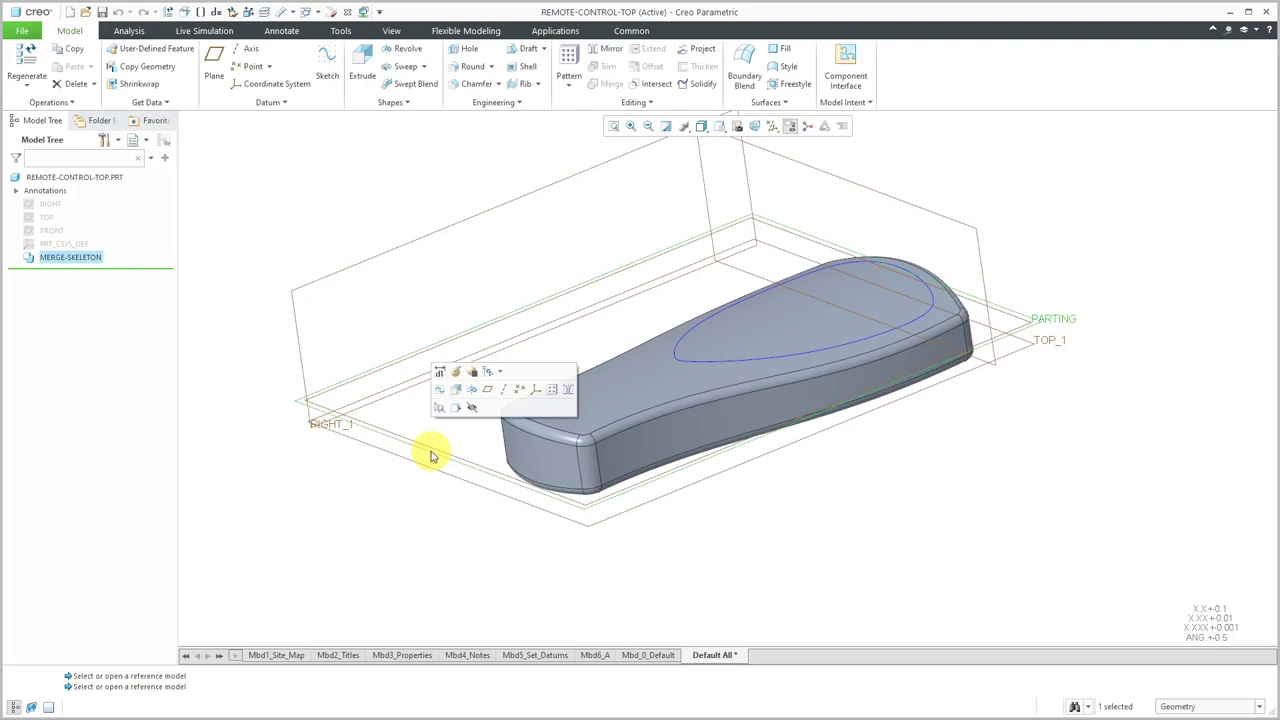
pyautogui.click(703, 85)
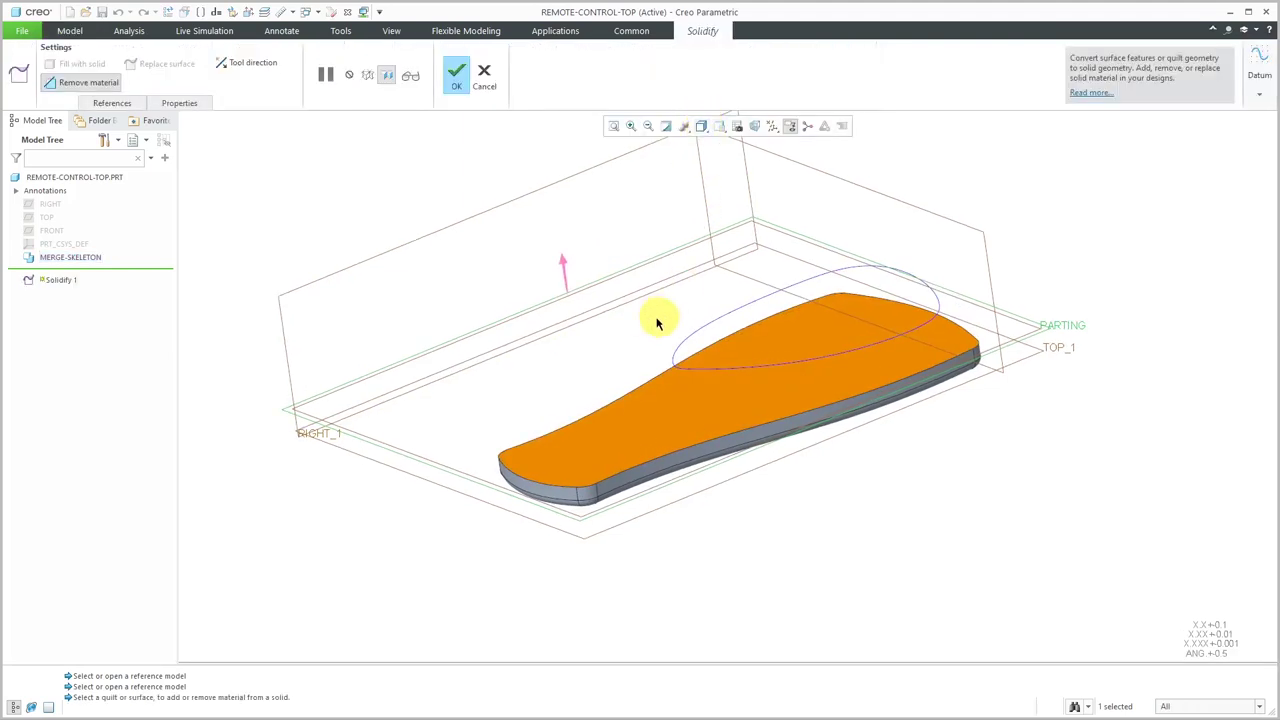
# Finish Solidify 1 as a material removal with the direction flipped to keep the top portion
pyautogui.click(563, 262)
pyautogui.click(598, 458)
pyautogui.click(484, 86)
pyautogui.click(456, 75)
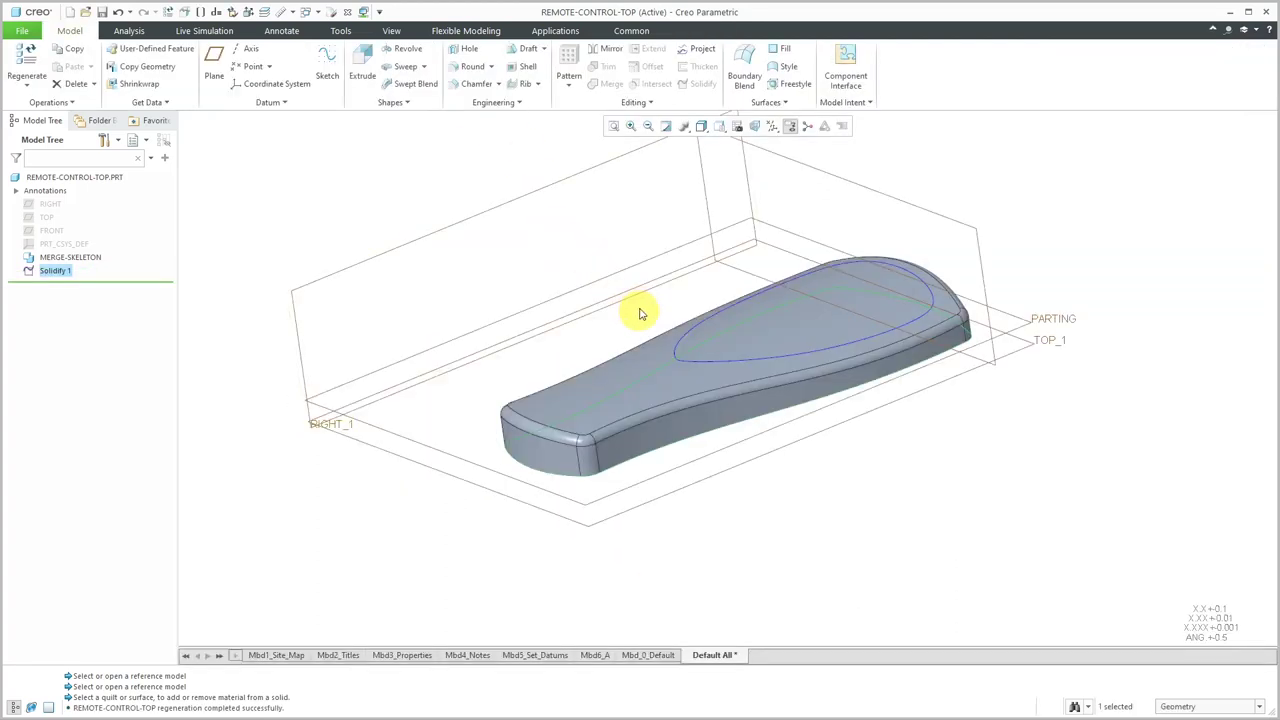
# Hide the datum planes and orbit to view the trimmed top part
pyautogui.click(771, 128)
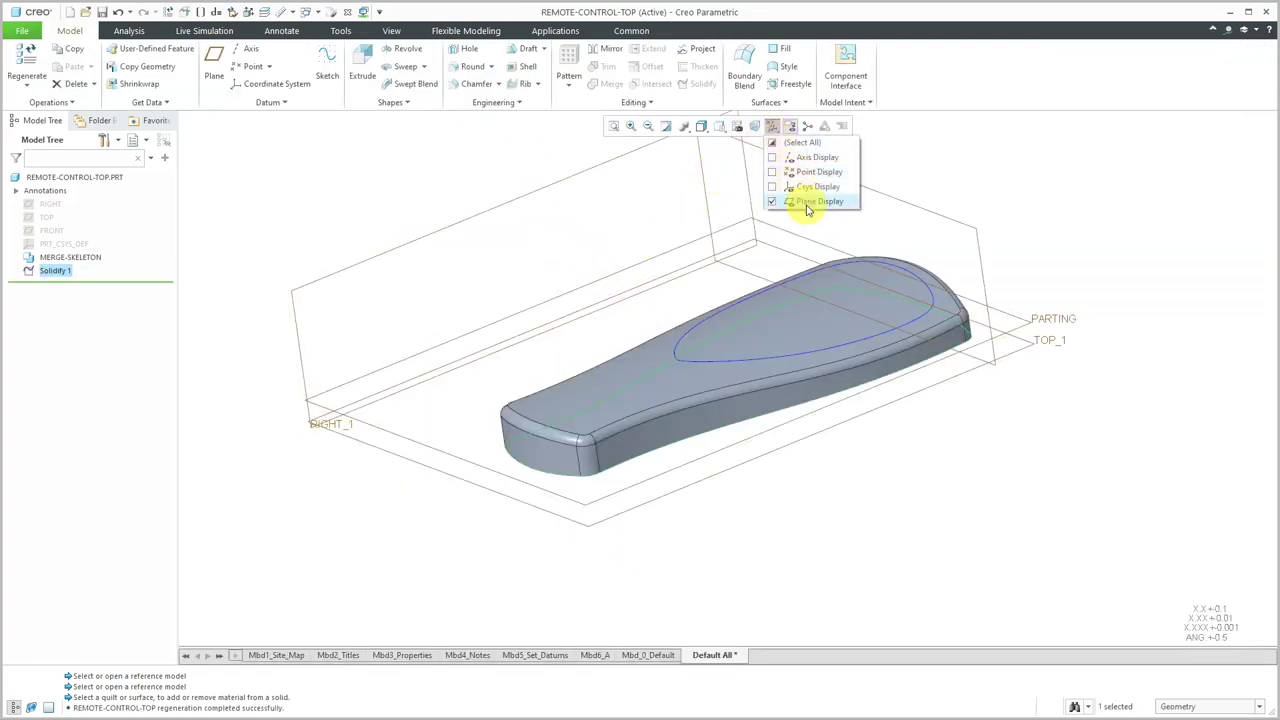
pyautogui.click(810, 201)
pyautogui.moveTo(772, 467); pyautogui.dragTo(697, 232, button='middle')
pyautogui.scroll(2, 780, 371)
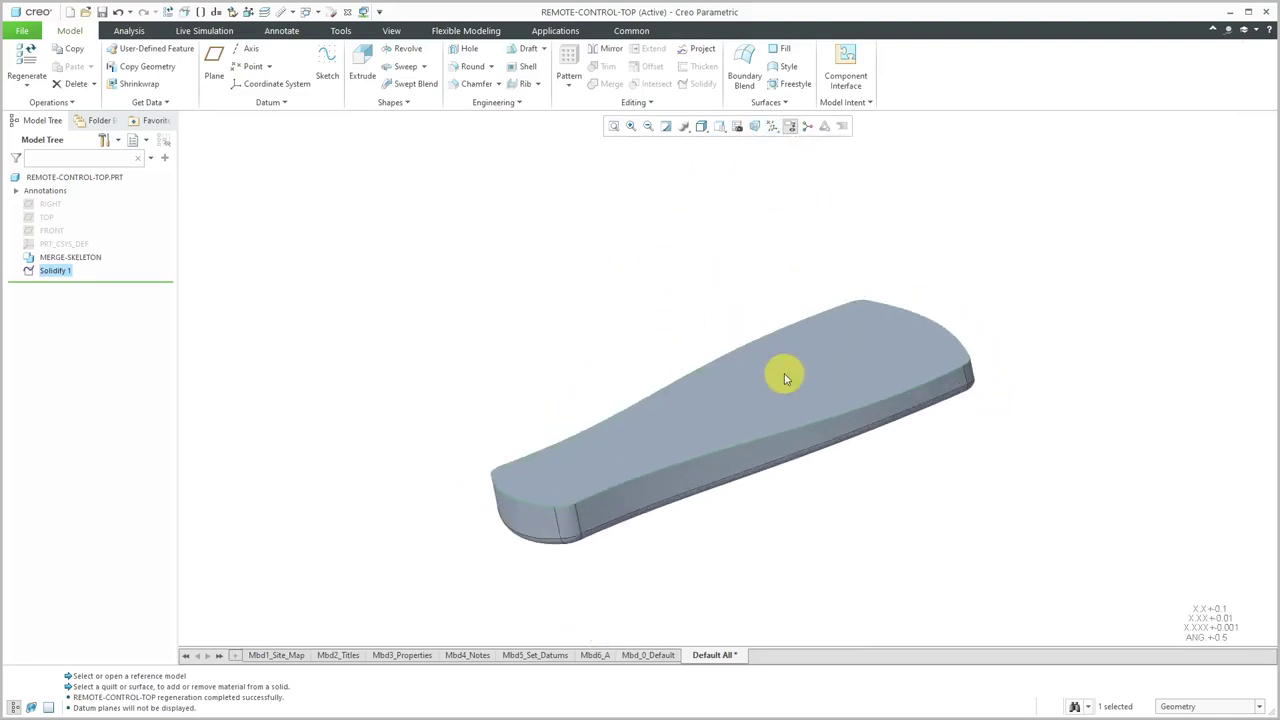
# Shell the top part with 0.10 walls, removing the flat parting face to open it
pyautogui.click(537, 250)
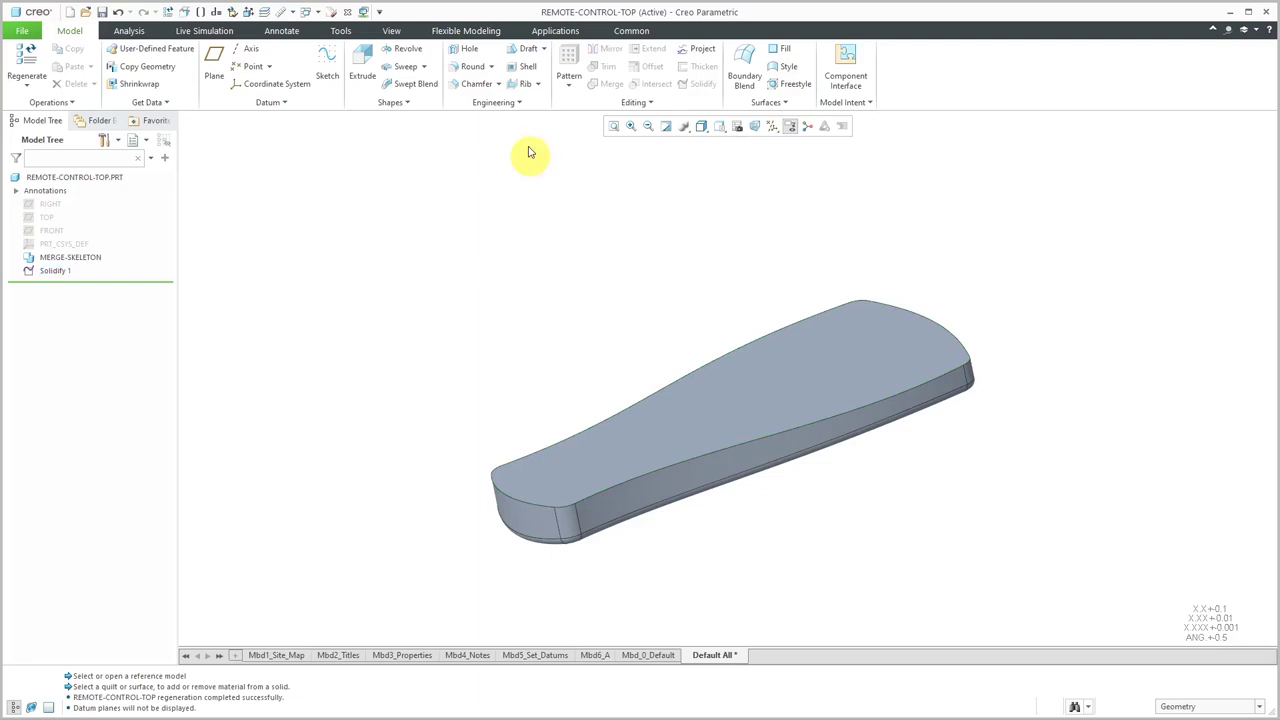
pyautogui.click(523, 69)
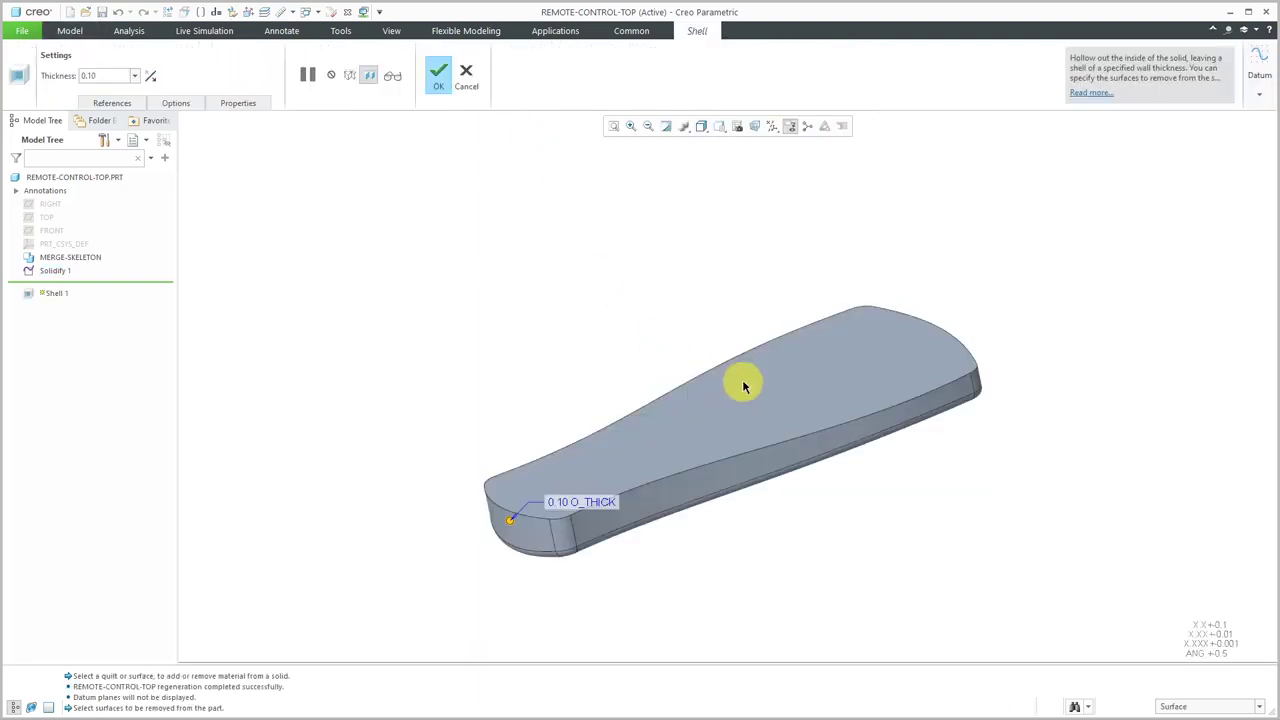
pyautogui.click(754, 421)
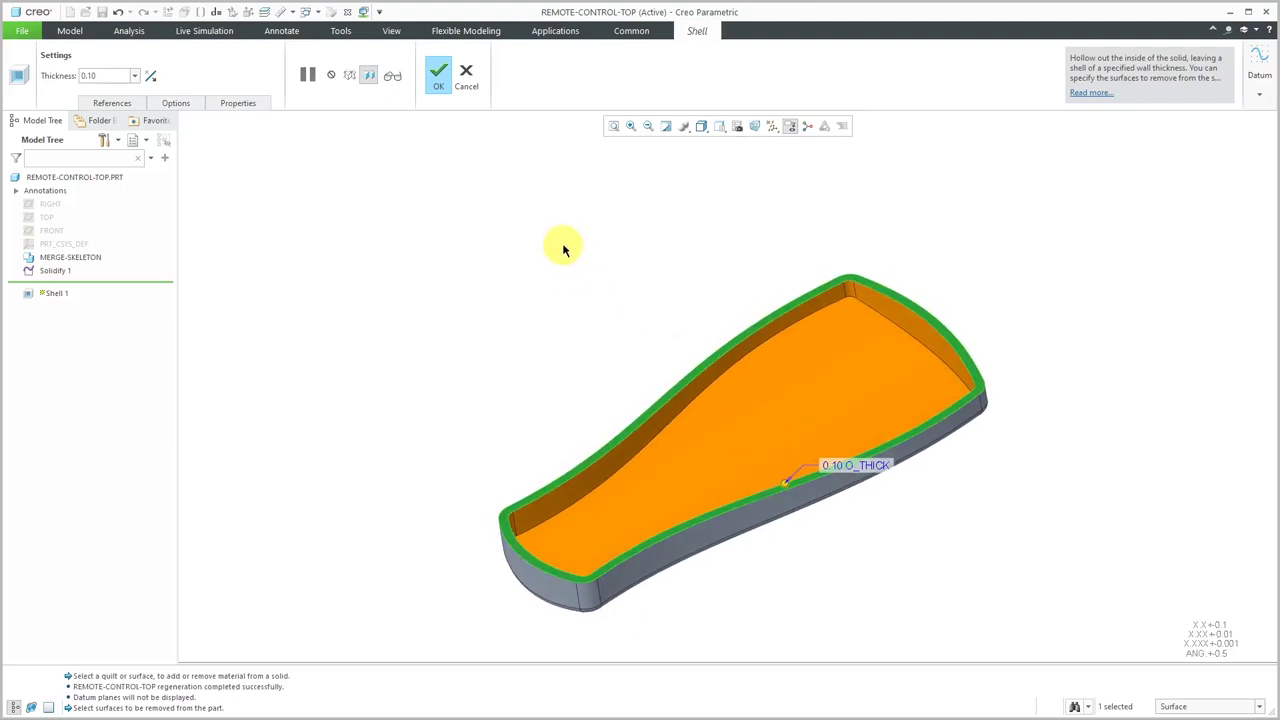
pyautogui.click(441, 88)
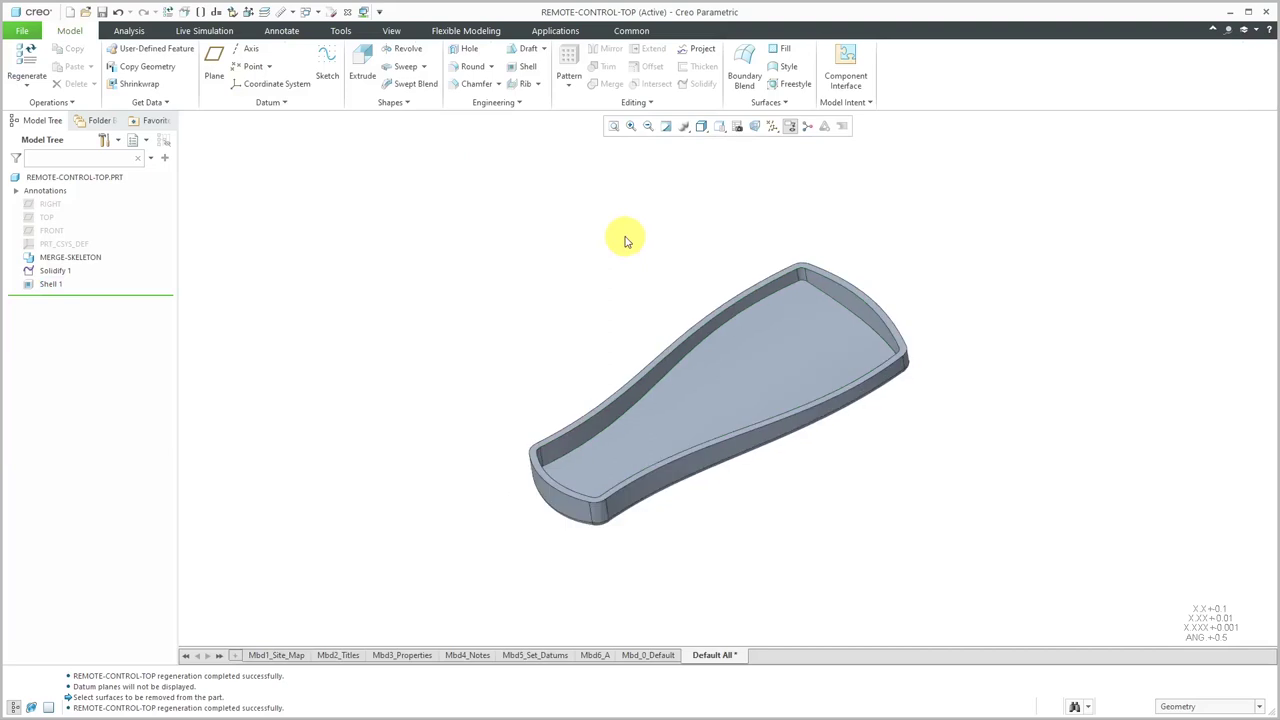
pyautogui.moveTo(648, 282)
pyautogui.mouseDown(button='middle')
pyautogui.moveTo(660, 283)
pyautogui.moveTo(643, 277)
pyautogui.mouseUp(button='middle')
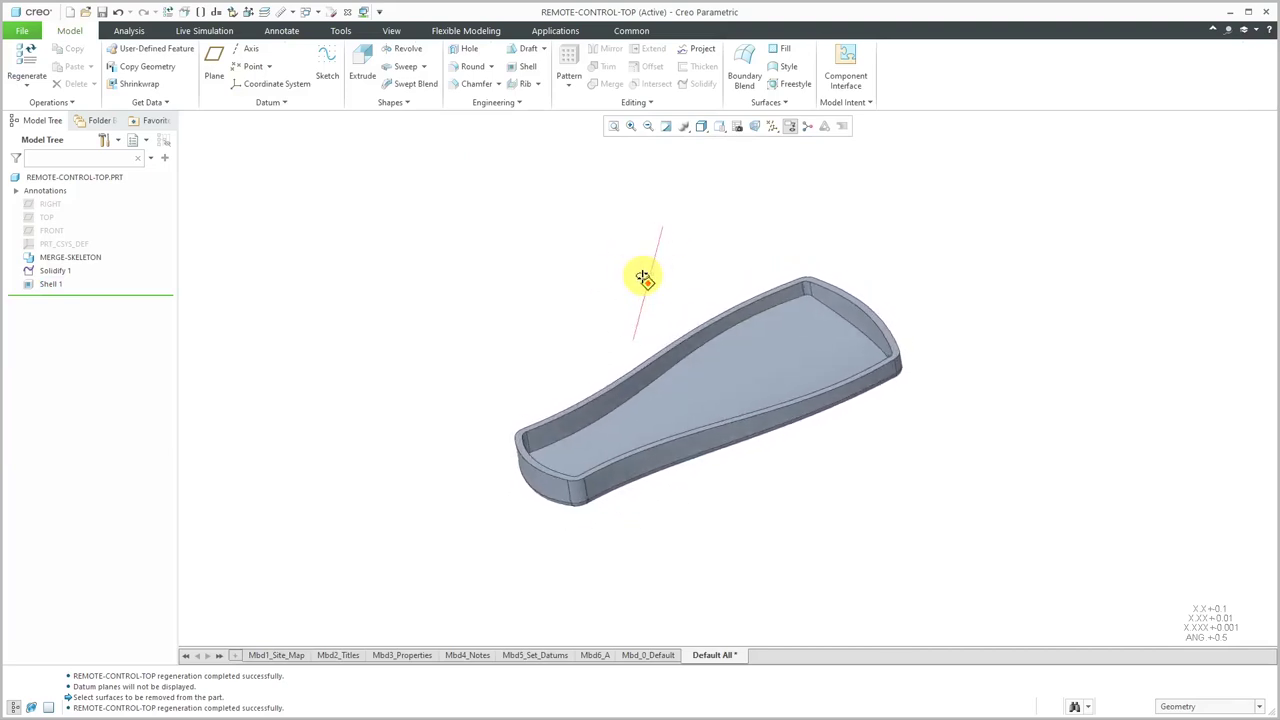
# Switch to the REMOTE-CONTROL assembly and open the bottom part in its own window
pyautogui.click(307, 13)
pyautogui.click(347, 32)
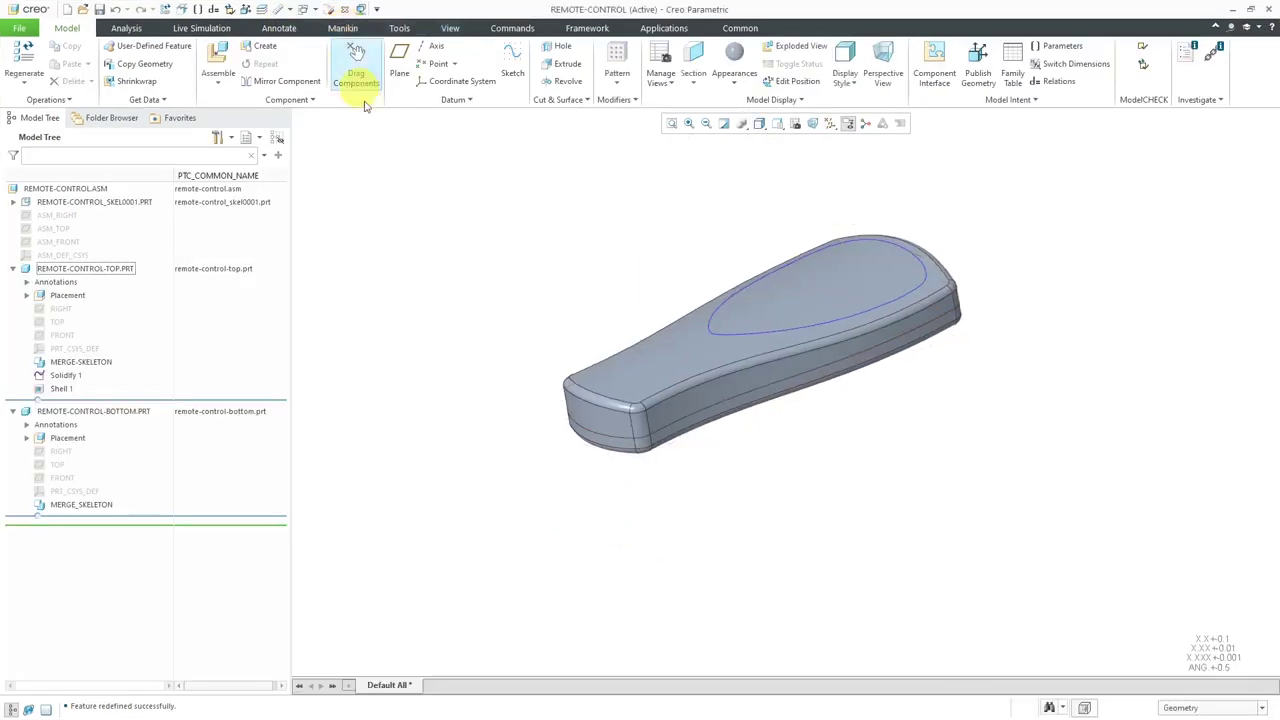
pyautogui.click(127, 414)
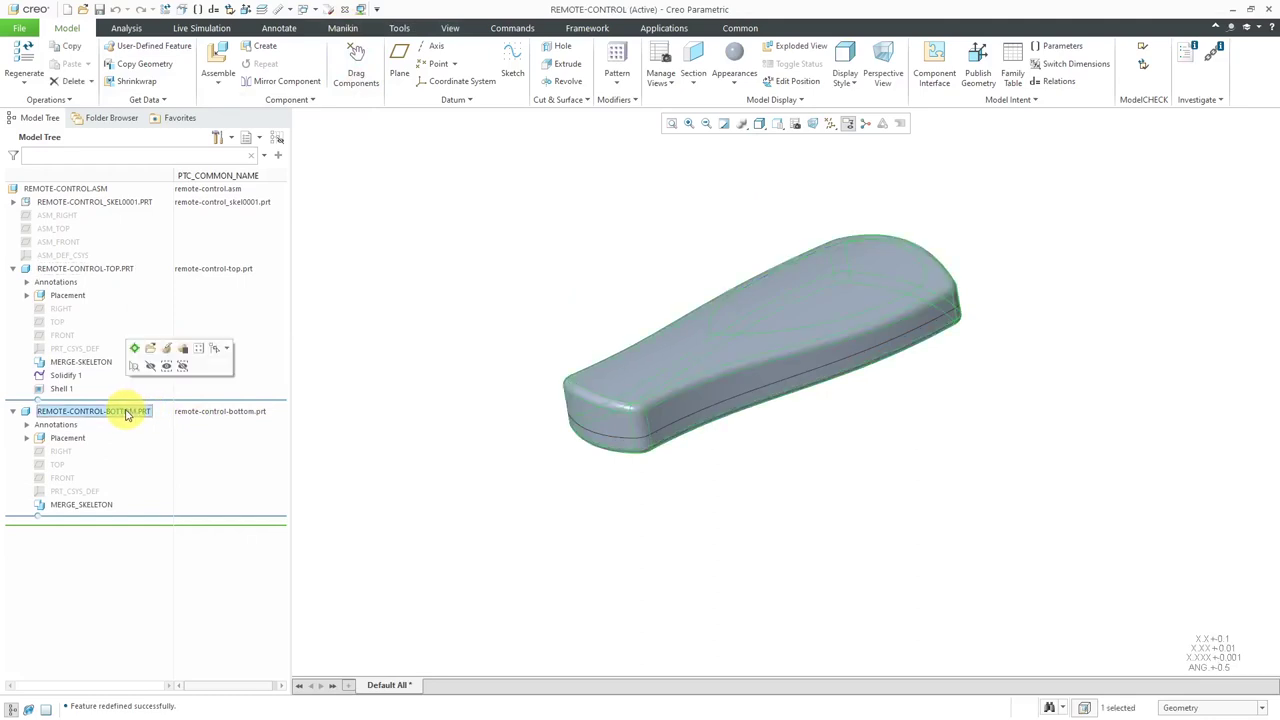
pyautogui.click(151, 350)
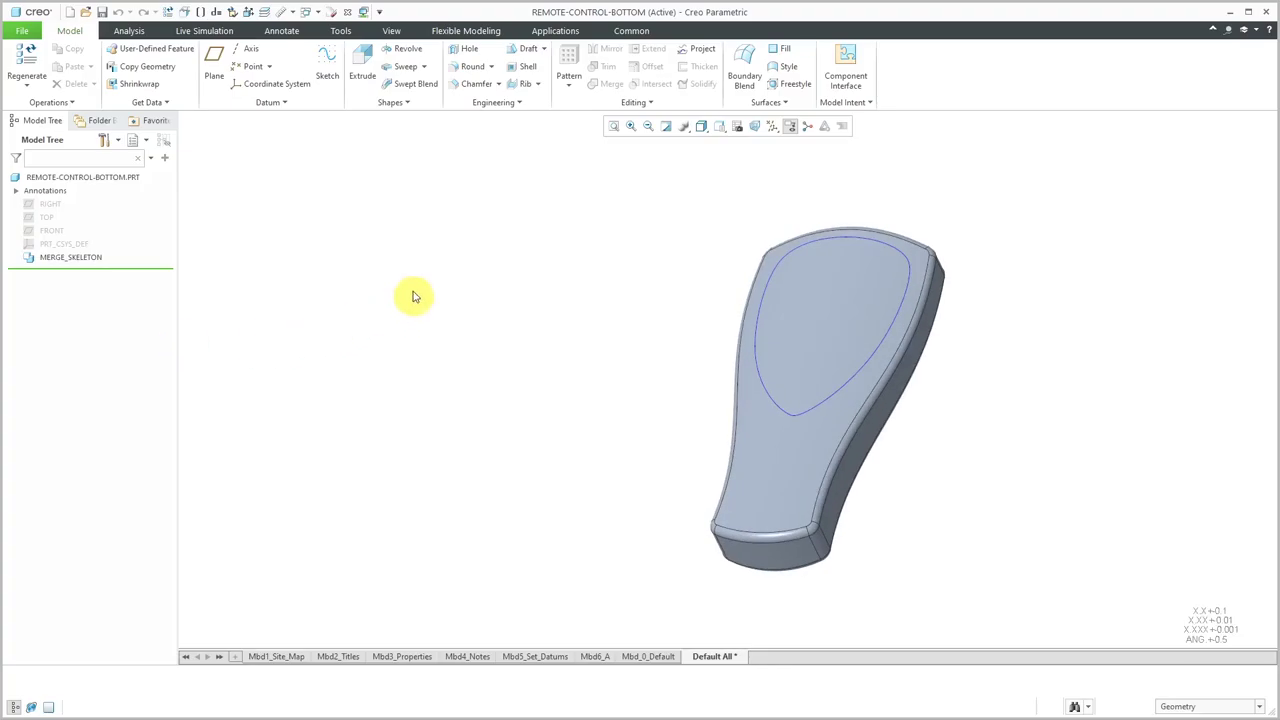
# Show the datum planes in the bottom part and select the PARTING TOP_1 plane
pyautogui.click(773, 127)
pyautogui.click(817, 201)
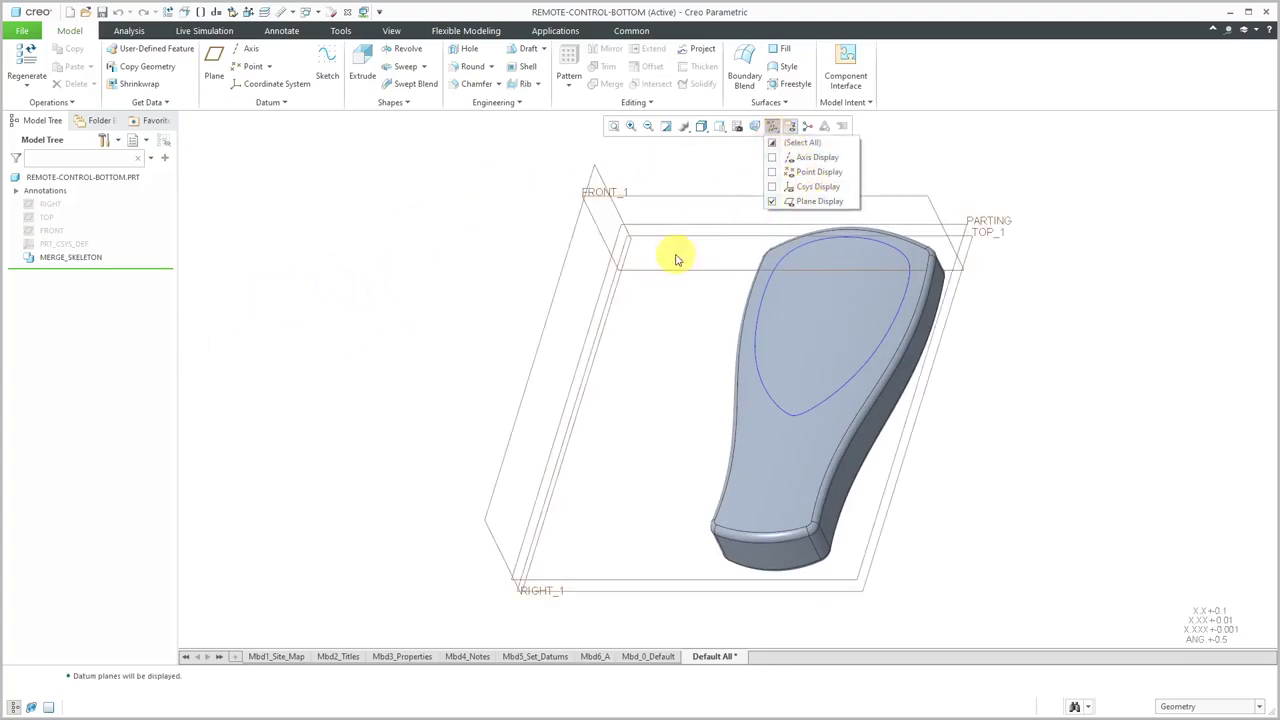
pyautogui.click(1025, 191)
pyautogui.click(966, 233)
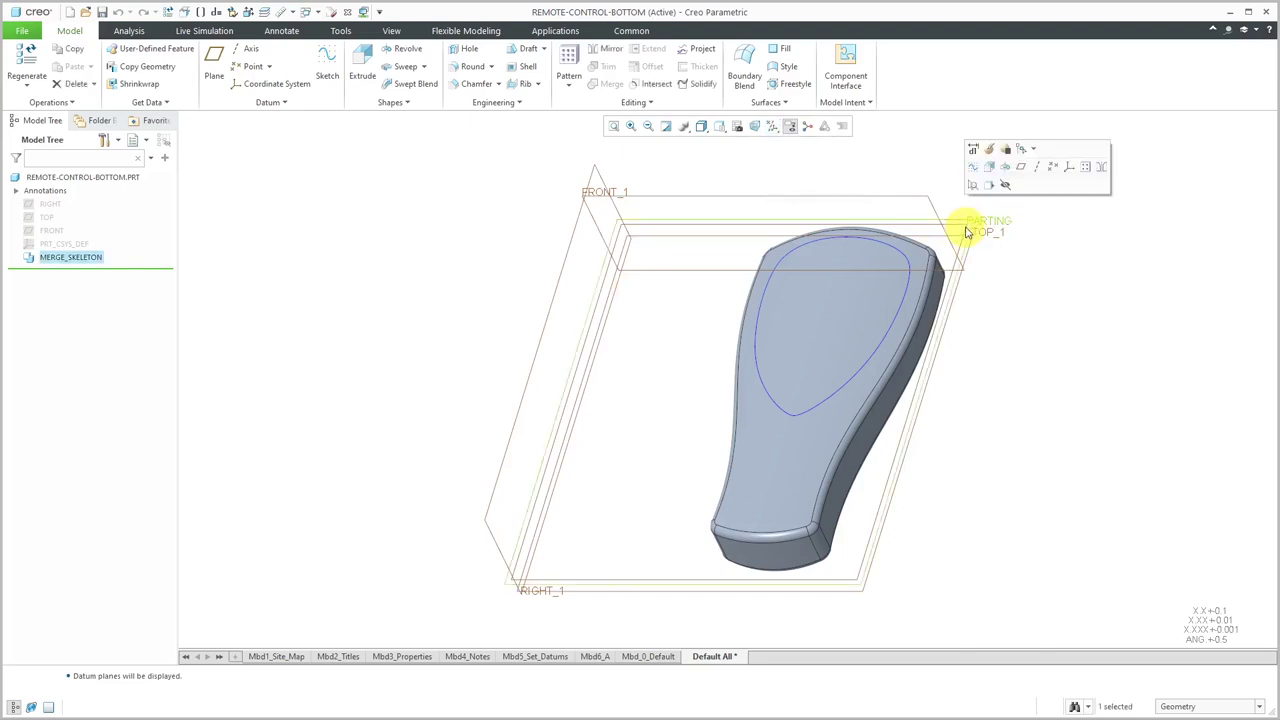
# Solidify the bottom part at PARTING TOP_1, removing material to keep the lower slab
pyautogui.click(699, 85)
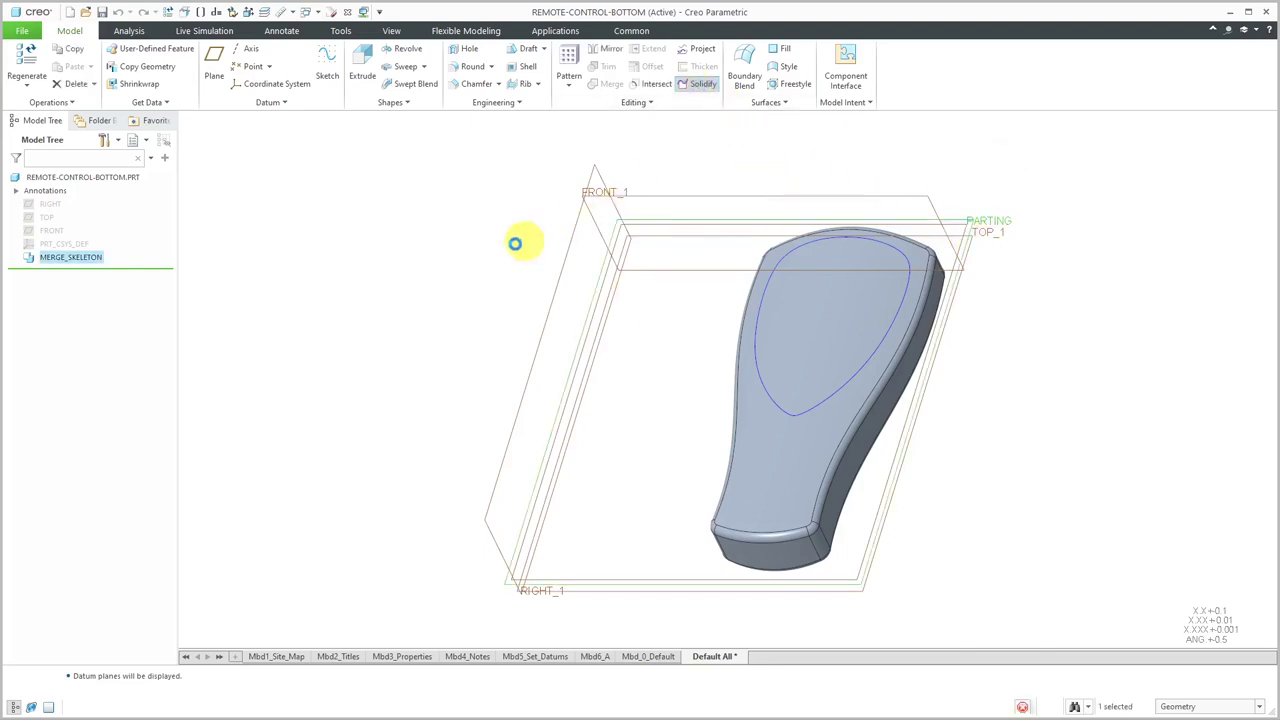
pyautogui.moveTo(500, 251); pyautogui.dragTo(586, 240, button='middle')
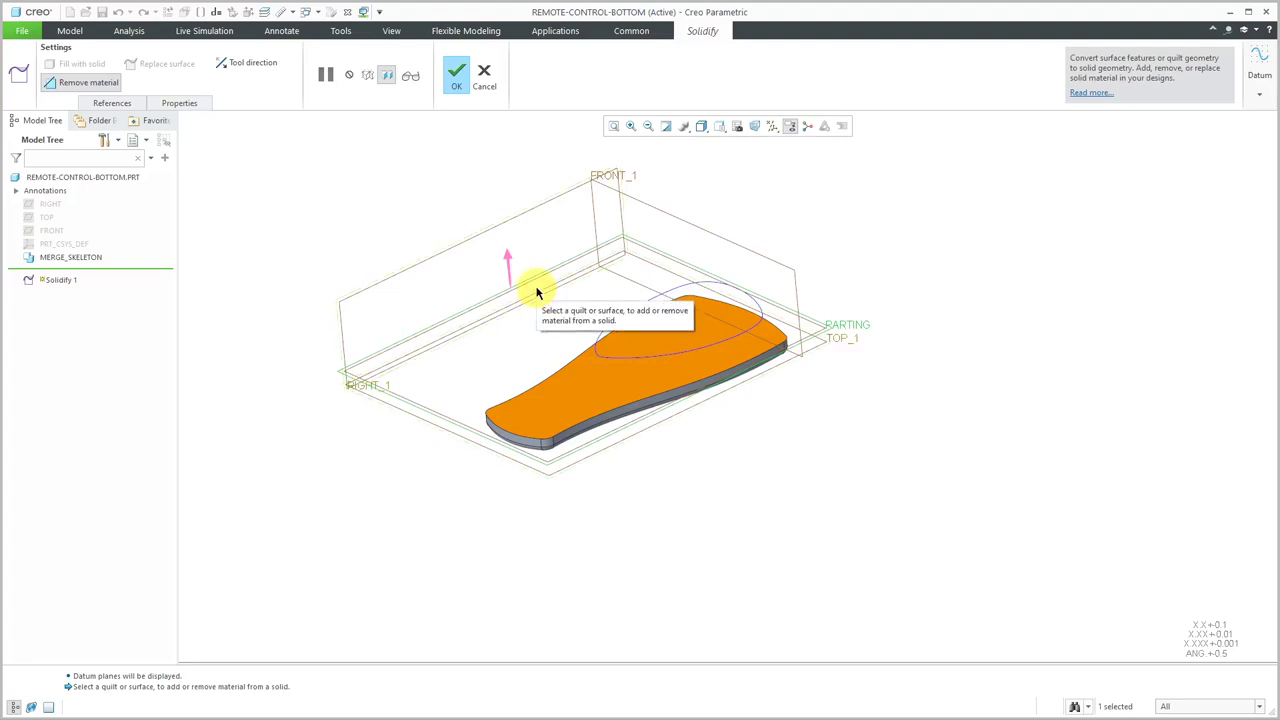
pyautogui.click(455, 87)
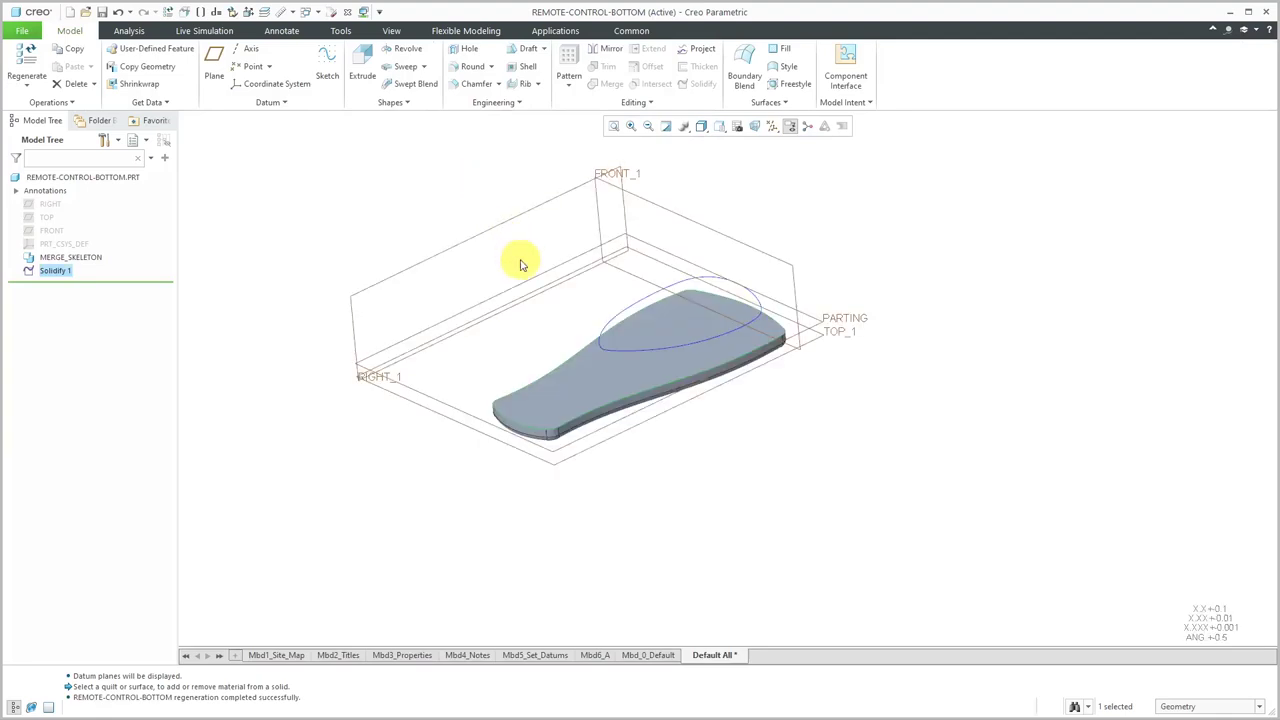
pyautogui.click(773, 131)
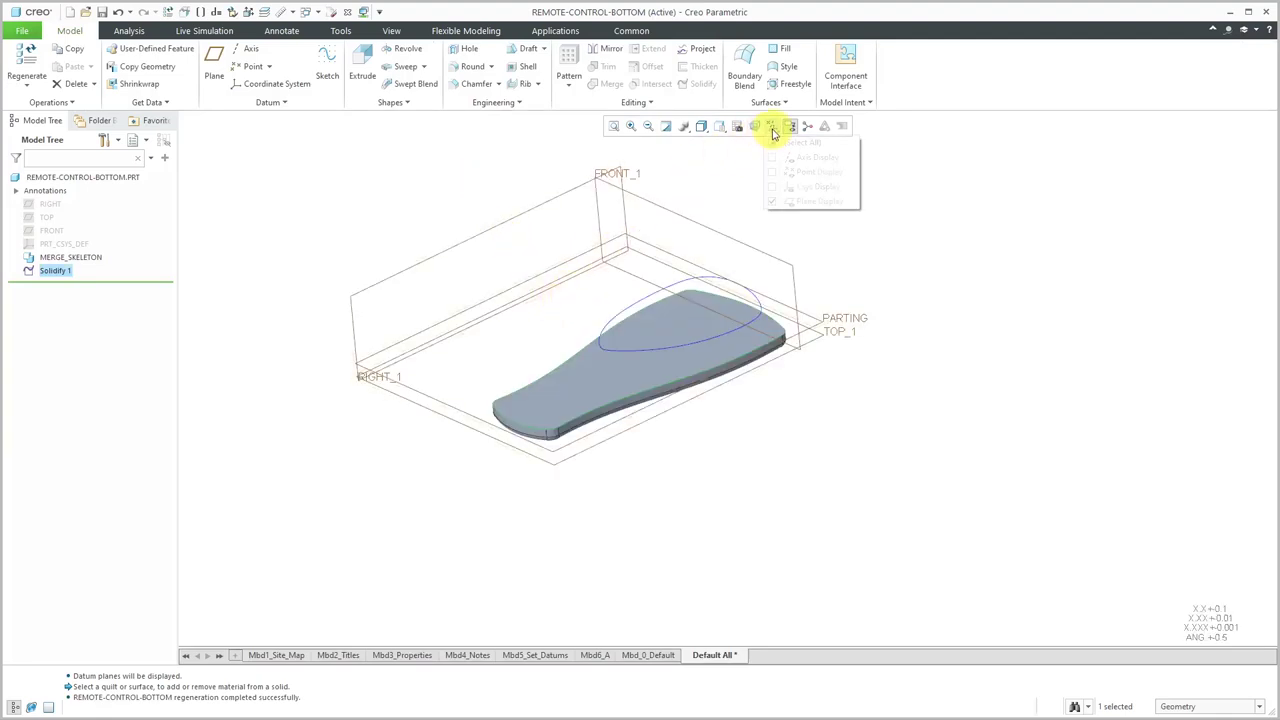
# Hide the datum planes and the MERGE_SKELETON geometry in the bottom part
pyautogui.click(814, 203)
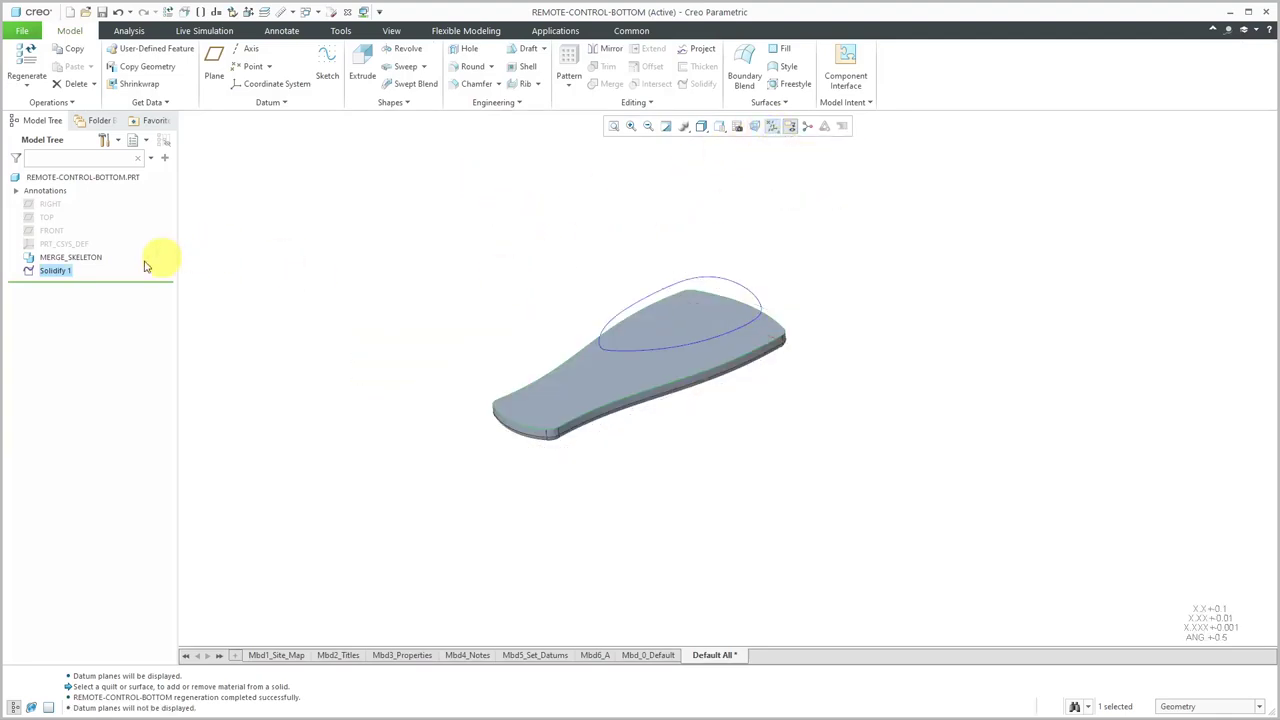
pyautogui.click(88, 259)
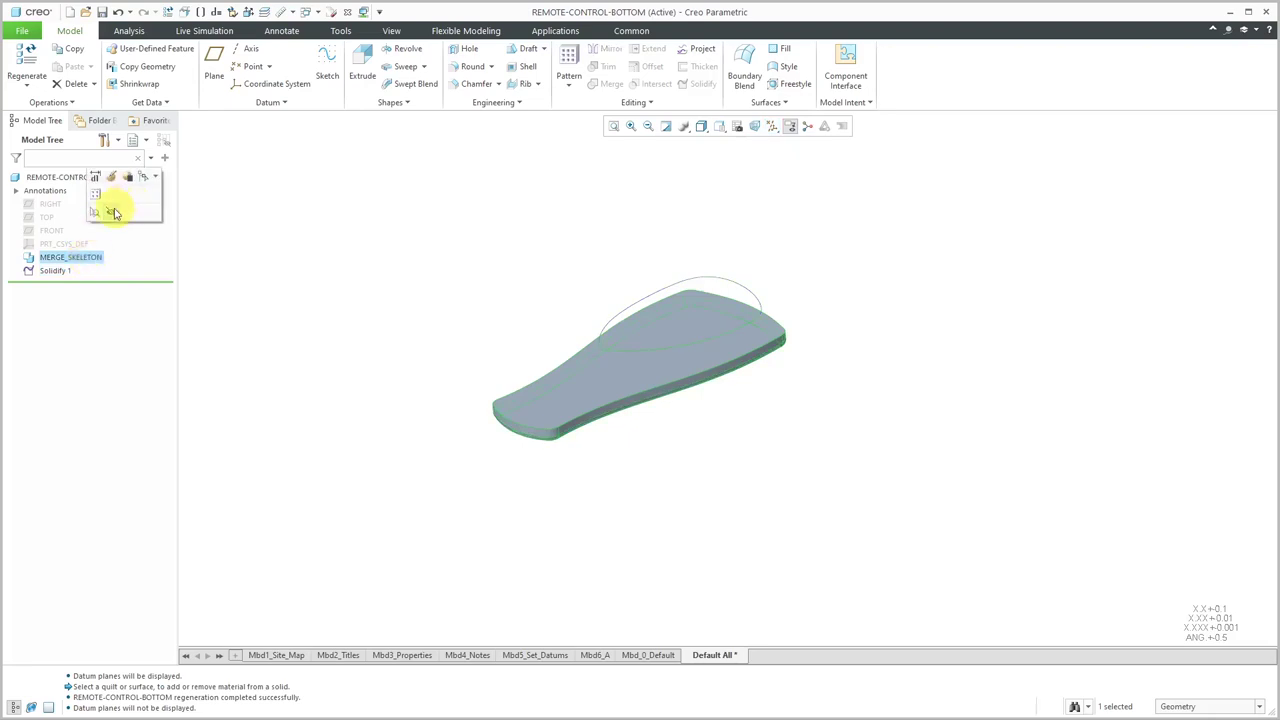
pyautogui.click(115, 213)
pyautogui.scroll(4, 654, 380)
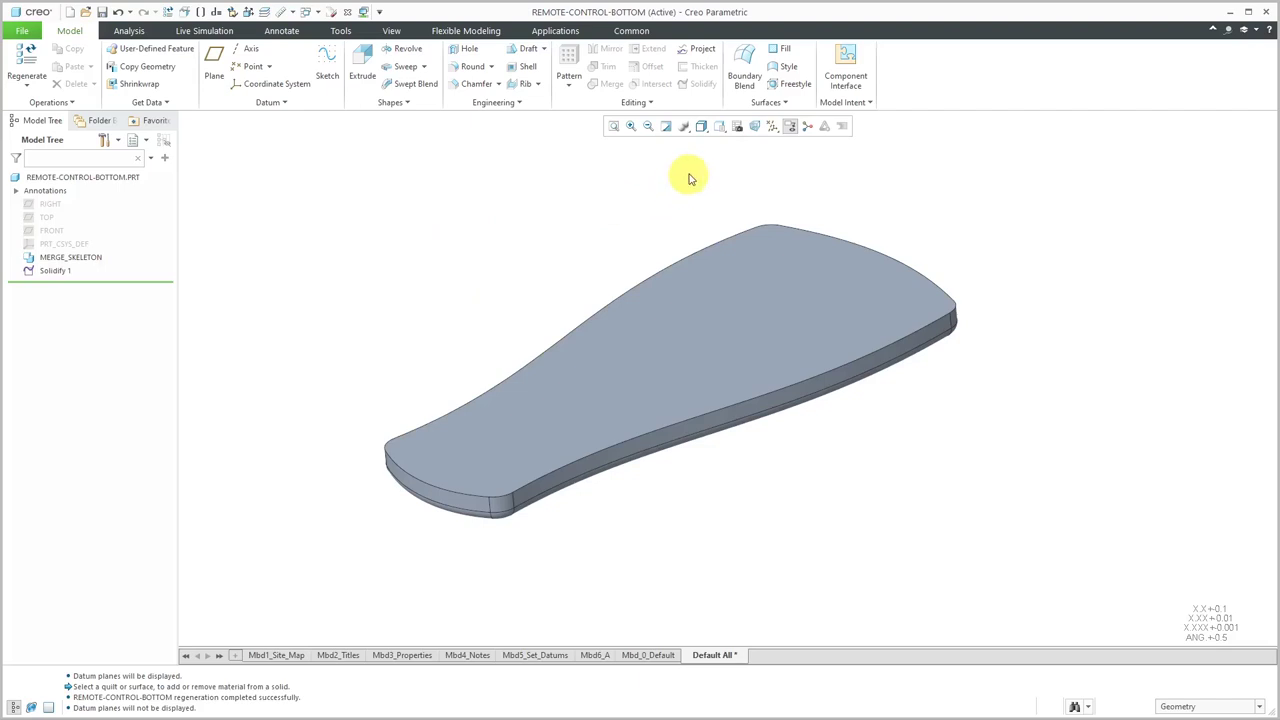
# Shell the bottom part to 0.10 thickness, removing the top surface to form an open tray
pyautogui.click(530, 68)
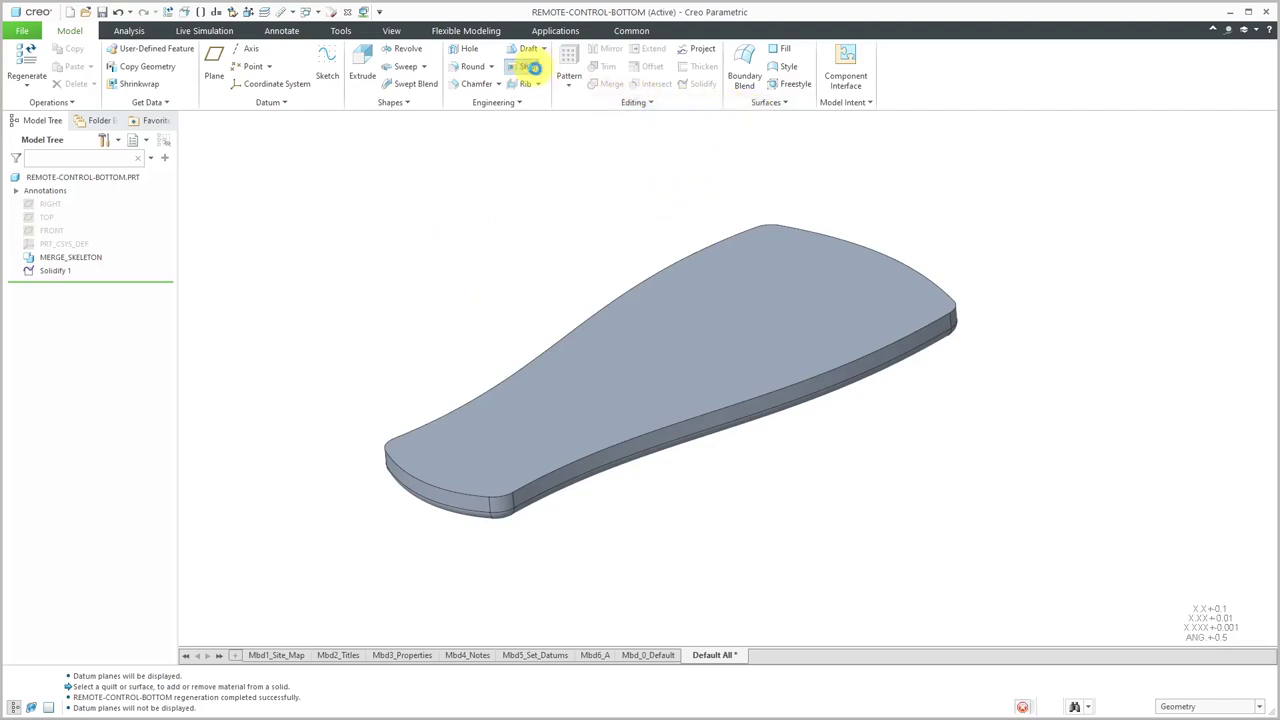
pyautogui.click(702, 312)
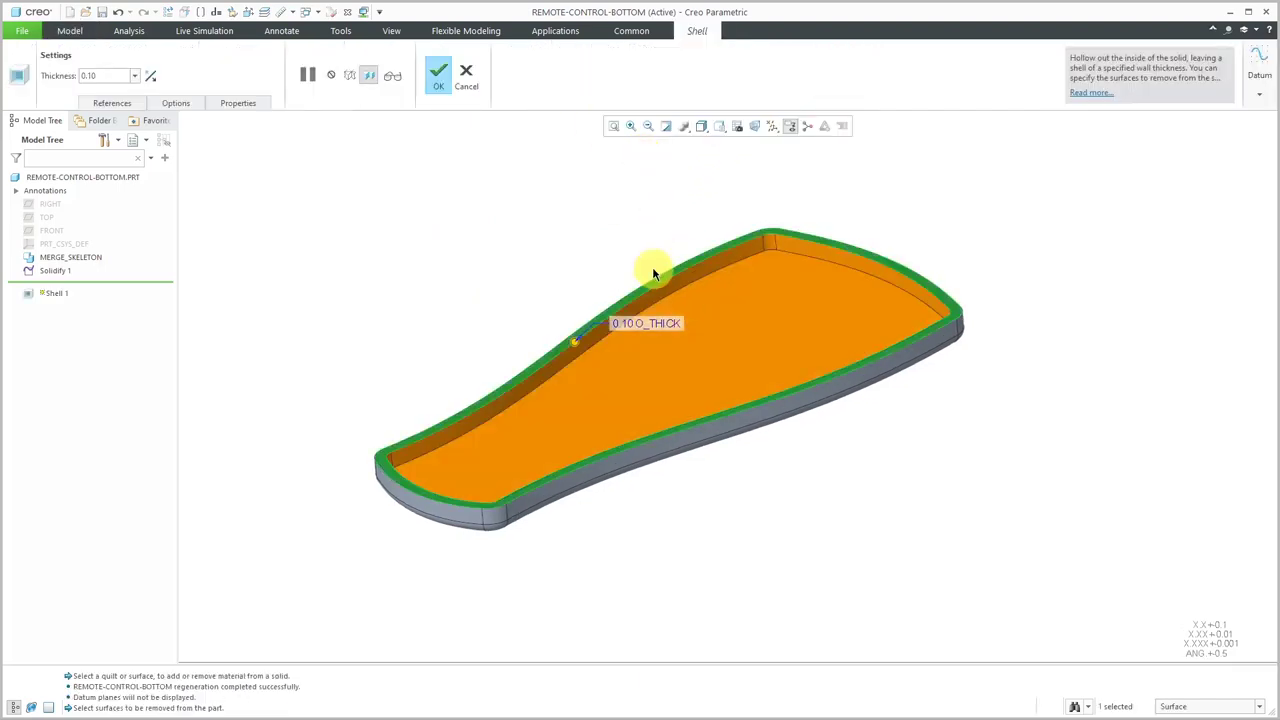
pyautogui.click(441, 85)
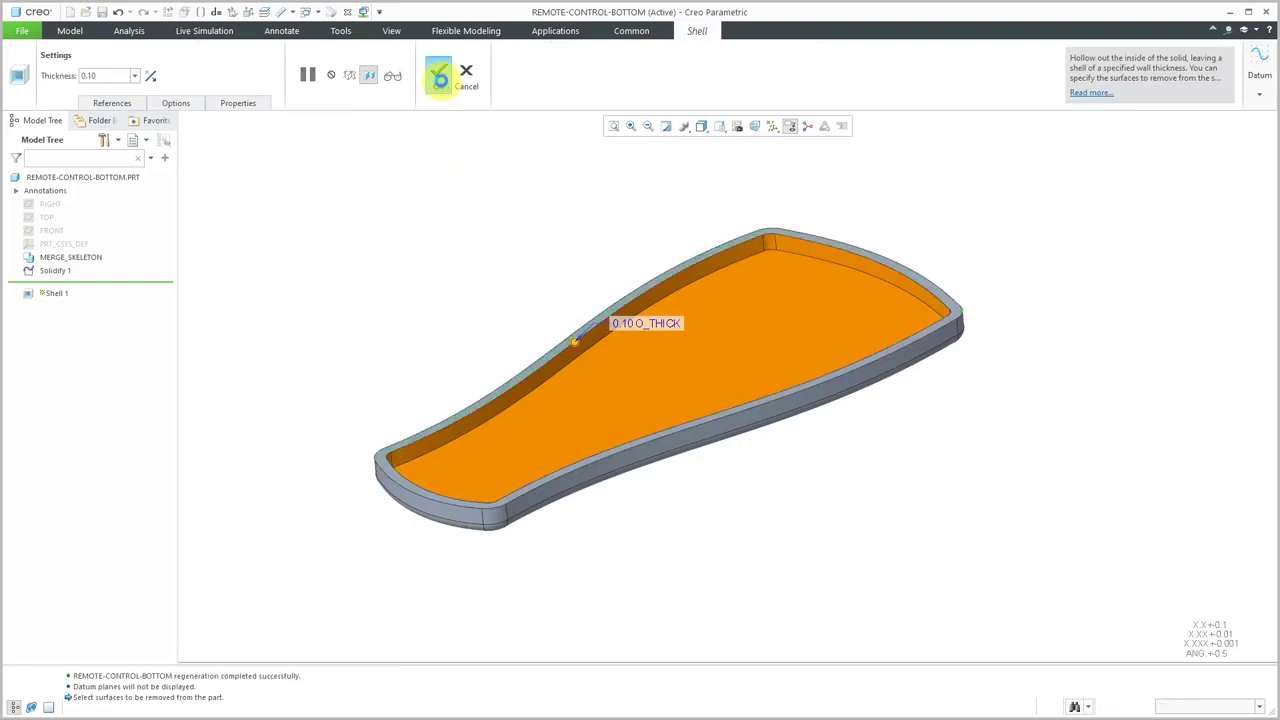
pyautogui.click(493, 227)
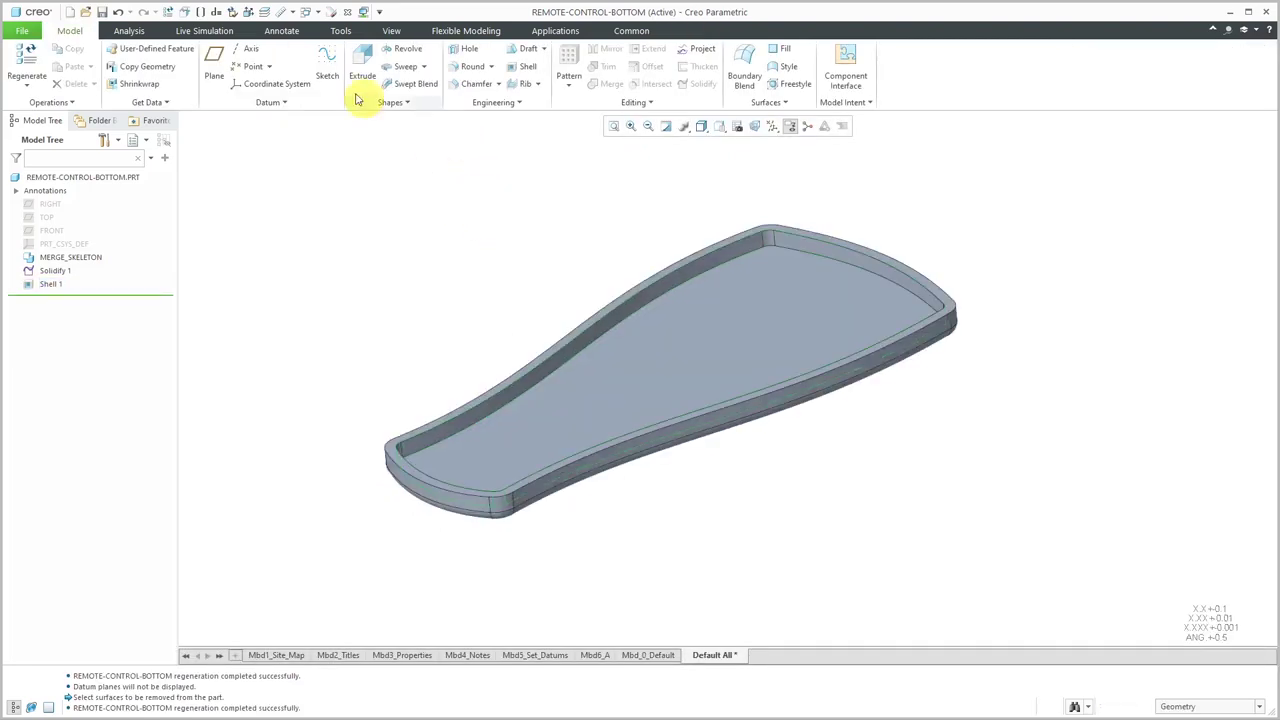
# In REMOTE-CONTROL.ASM, hide the REMOTE-CONTROL_SKEL0001.PRT skeleton part and the top part's MERGE-SKELETON
pyautogui.click(316, 14)
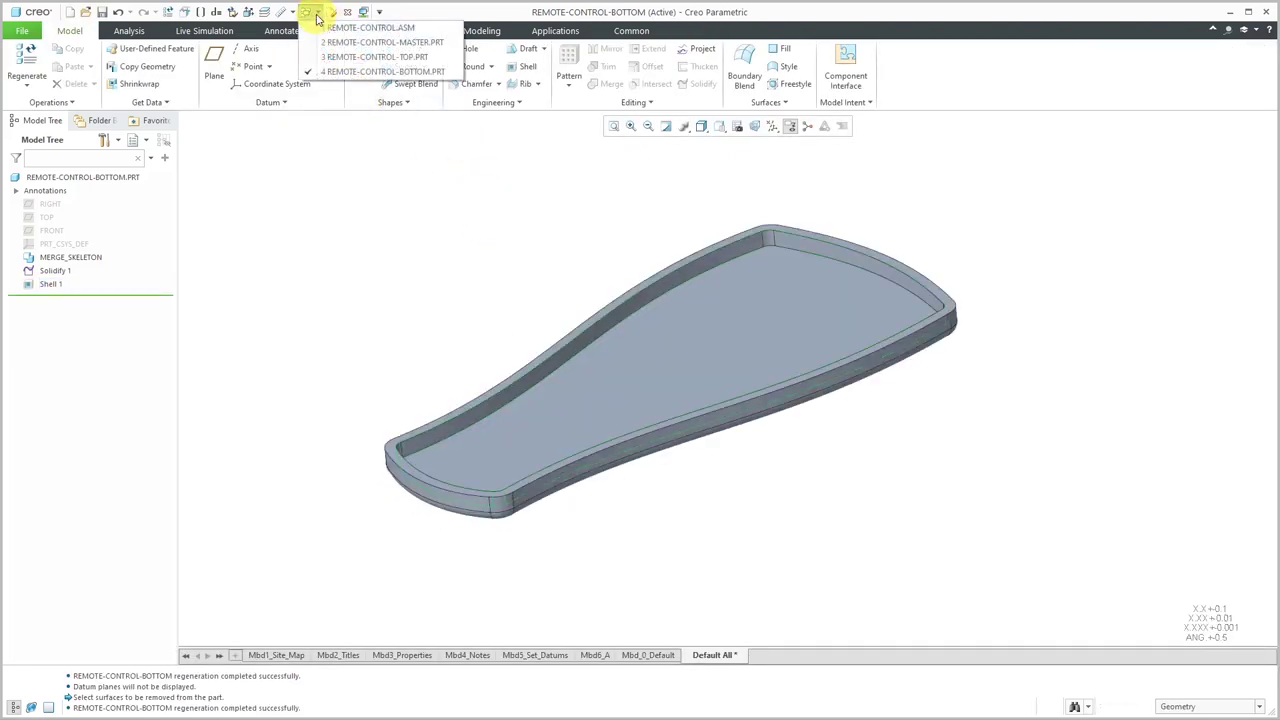
pyautogui.click(342, 28)
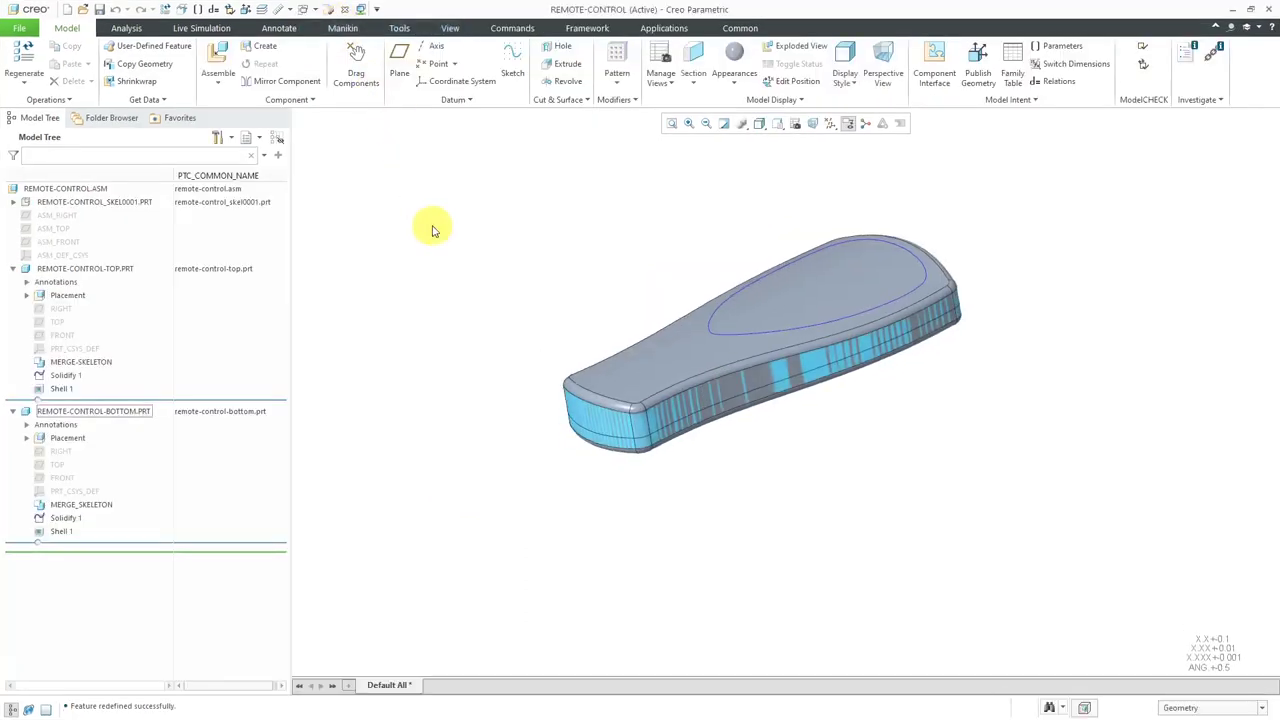
pyautogui.click(85, 203)
pyautogui.click(112, 157)
pyautogui.moveTo(606, 303)
pyautogui.mouseDown(button='middle')
pyautogui.moveTo(643, 320)
pyautogui.moveTo(614, 294)
pyautogui.moveTo(603, 308)
pyautogui.mouseUp(button='middle')
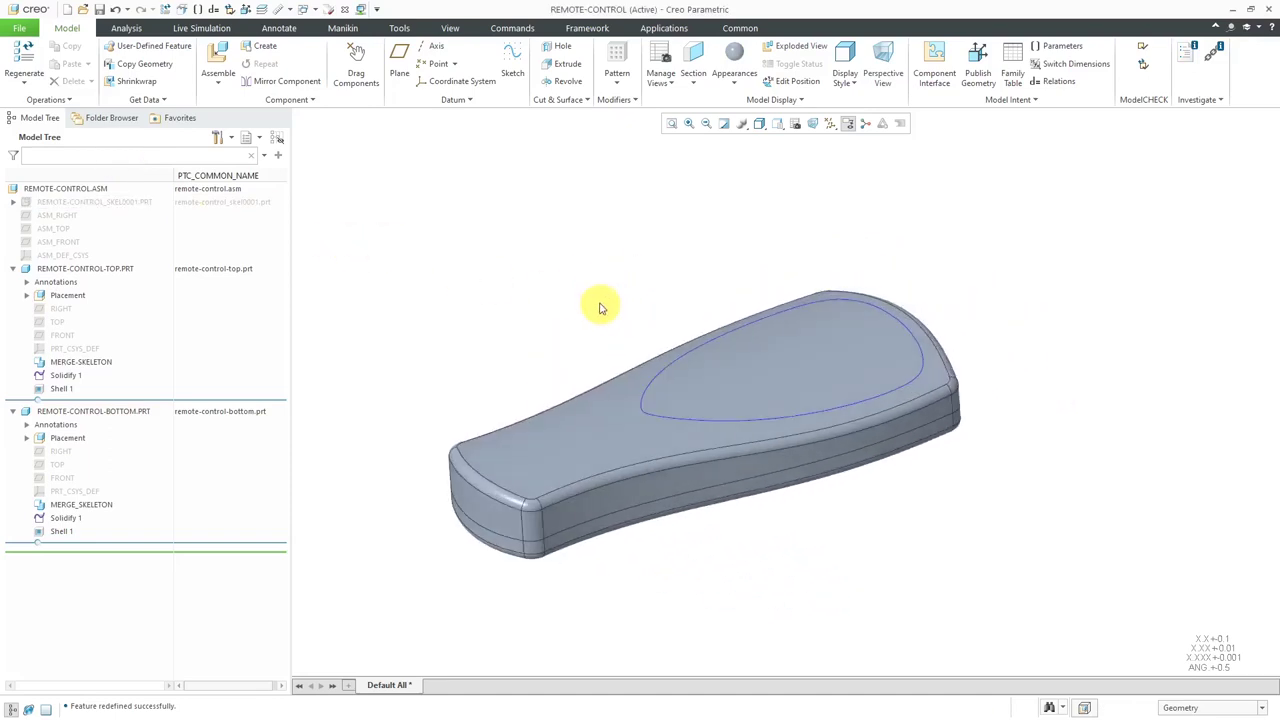
pyautogui.click(82, 362)
pyautogui.click(118, 321)
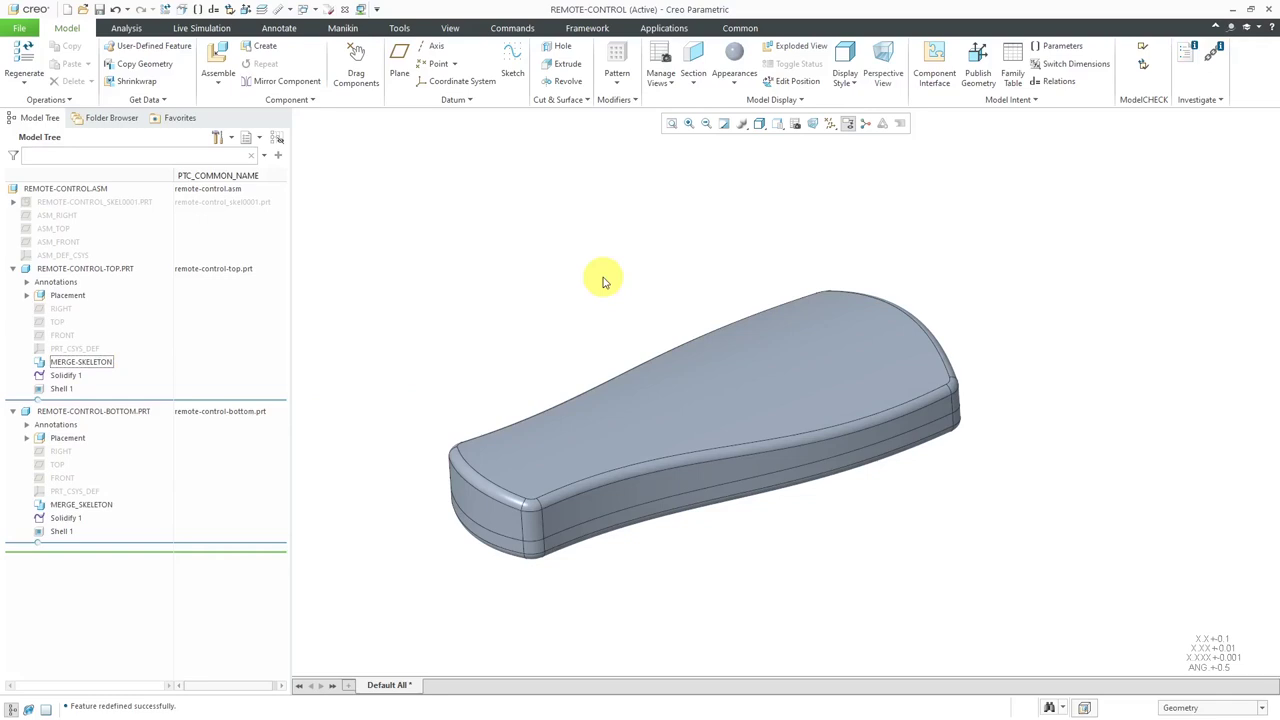
# Select ASM_DEF_CSYS and turn on coordinate system display
pyautogui.click(72, 255)
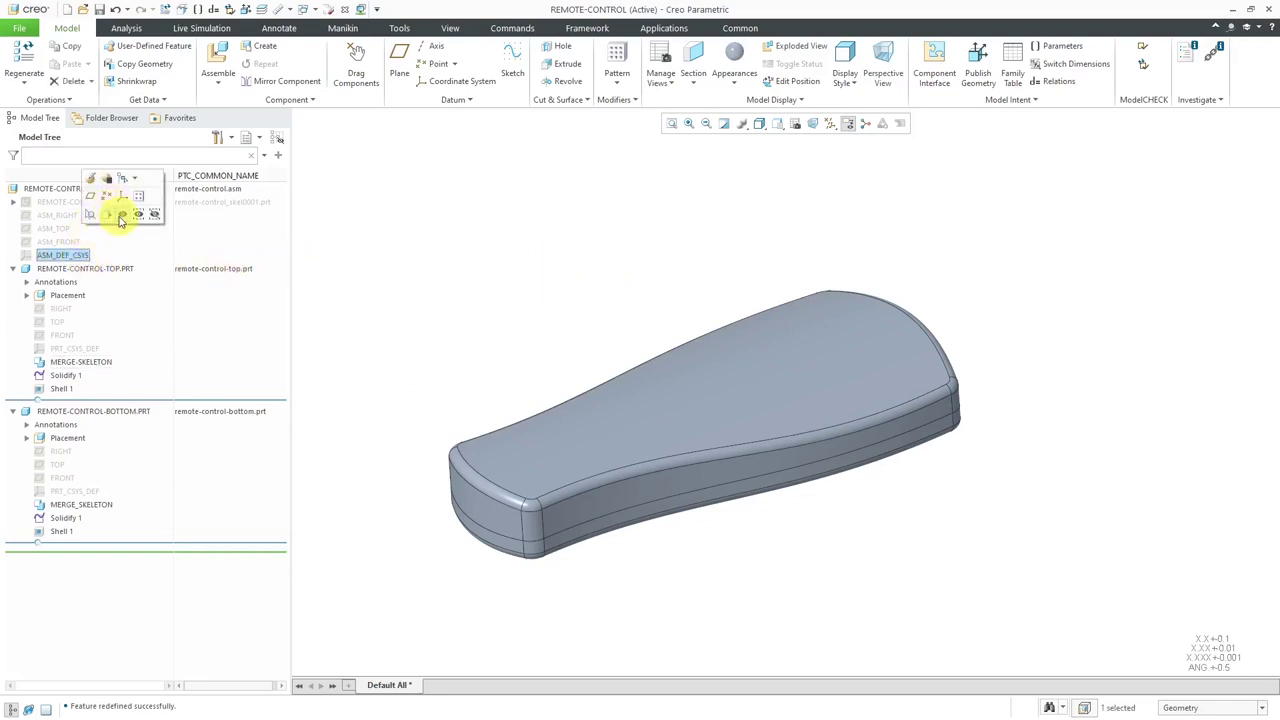
pyautogui.click(829, 125)
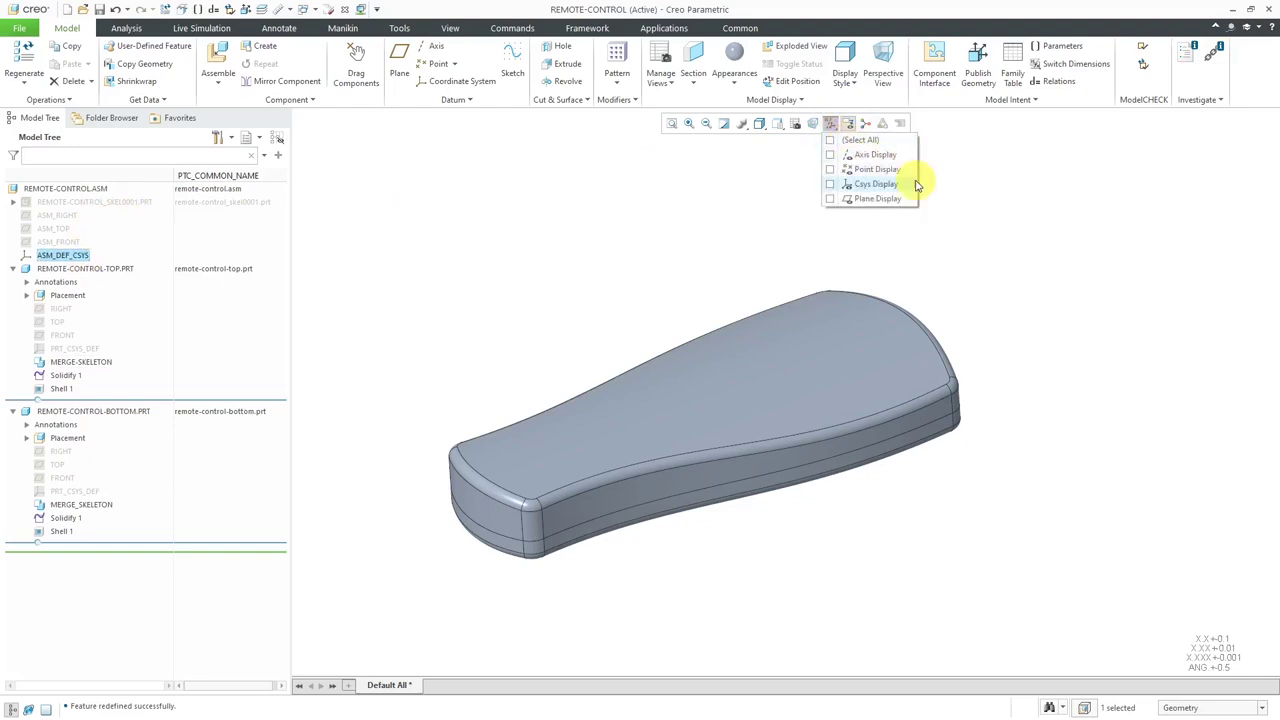
pyautogui.click(875, 184)
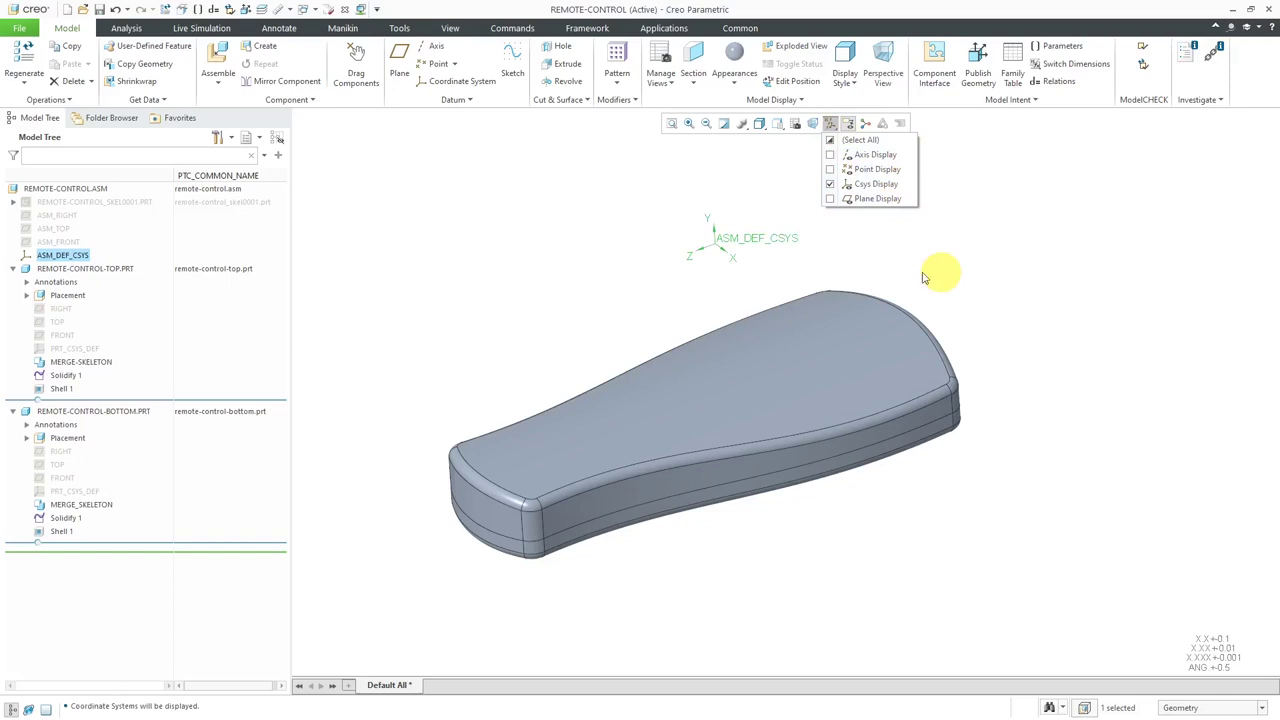
pyautogui.click(722, 268)
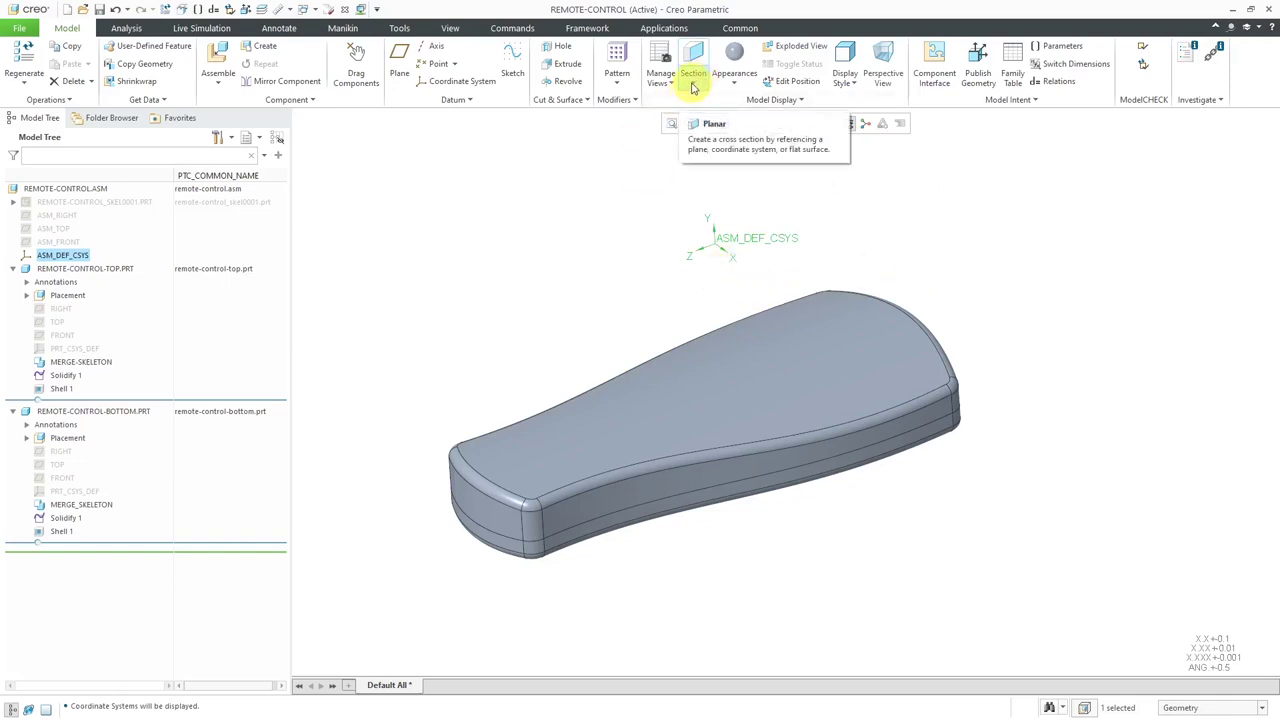
# Create X-direction section XSEC0001 at offset 3.91 with default colour and hatching
pyautogui.click(693, 87)
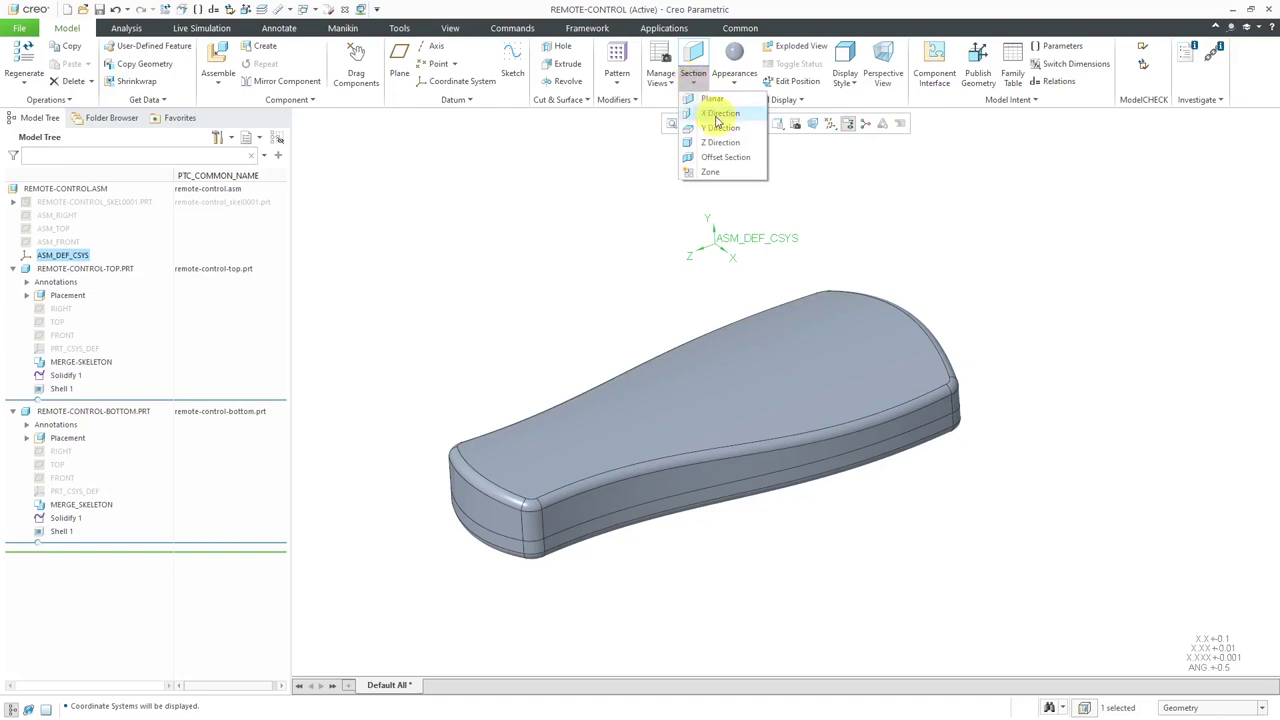
pyautogui.click(719, 113)
pyautogui.moveTo(744, 266); pyautogui.dragTo(957, 431)
pyautogui.moveTo(903, 434)
pyautogui.mouseDown(button='middle')
pyautogui.moveTo(889, 400)
pyautogui.moveTo(880, 421)
pyautogui.moveTo(889, 413)
pyautogui.mouseUp(button='middle')
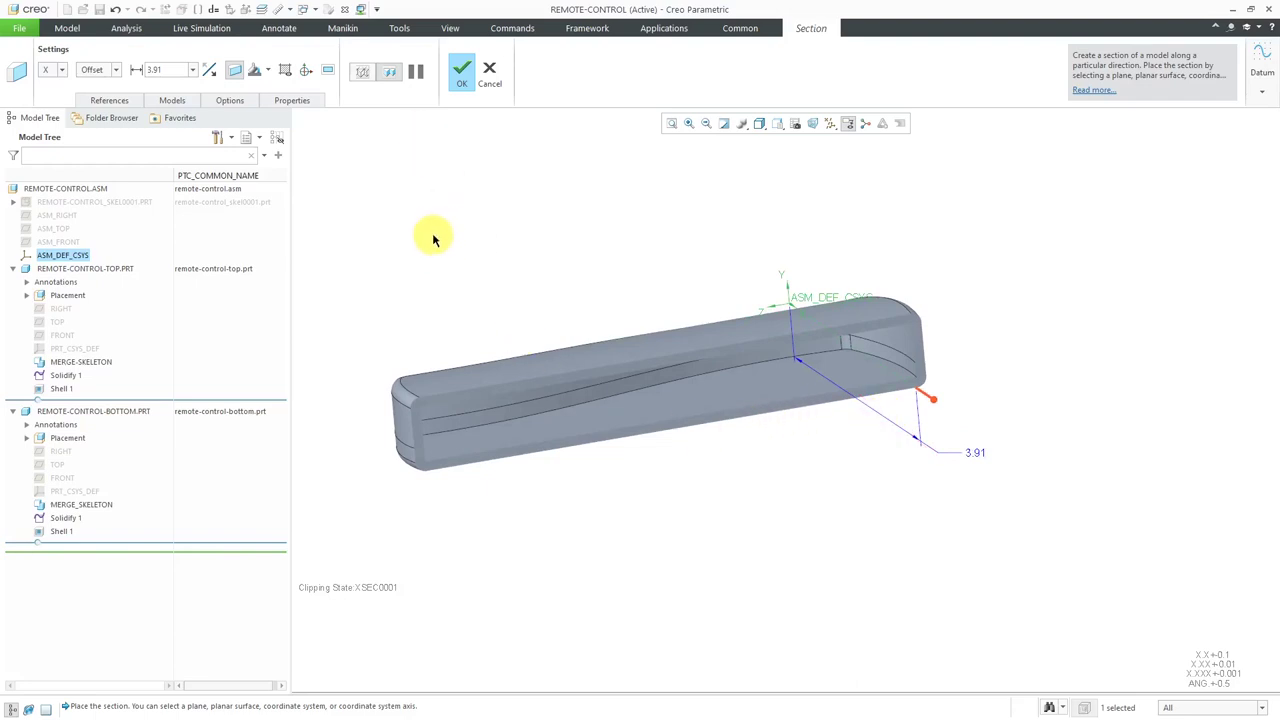
pyautogui.click(271, 71)
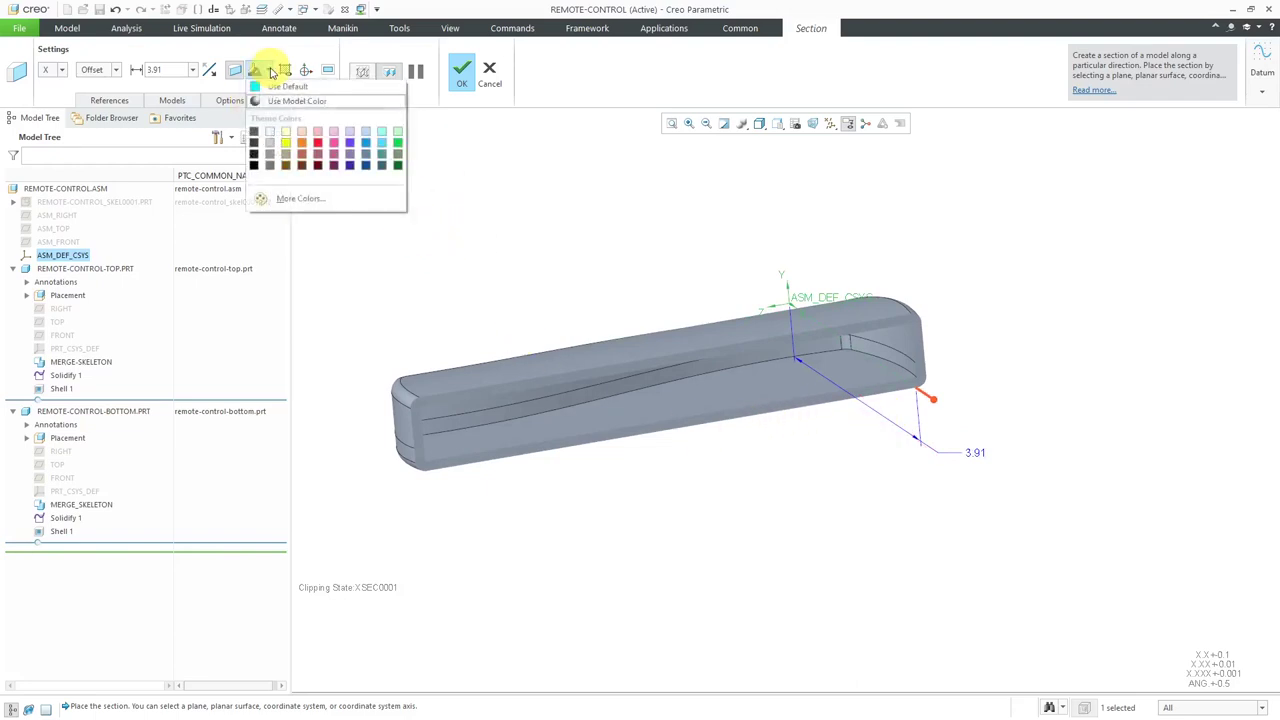
pyautogui.click(270, 87)
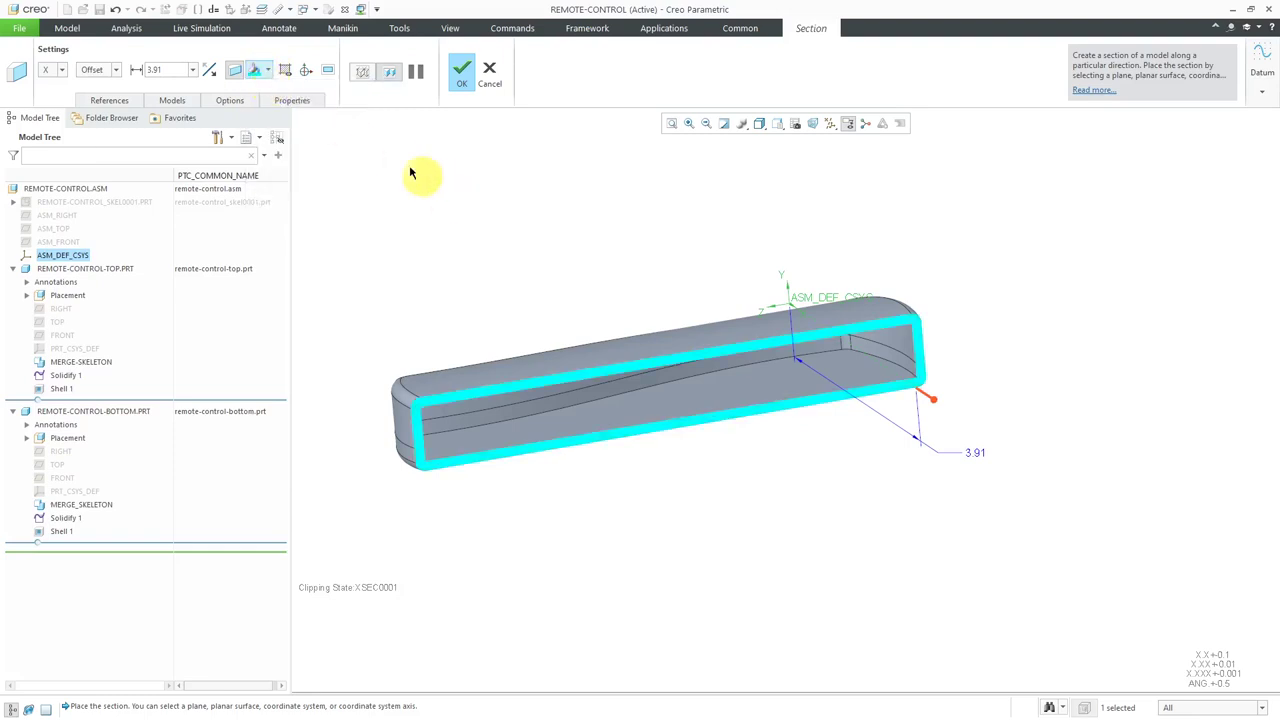
pyautogui.click(287, 75)
pyautogui.click(461, 74)
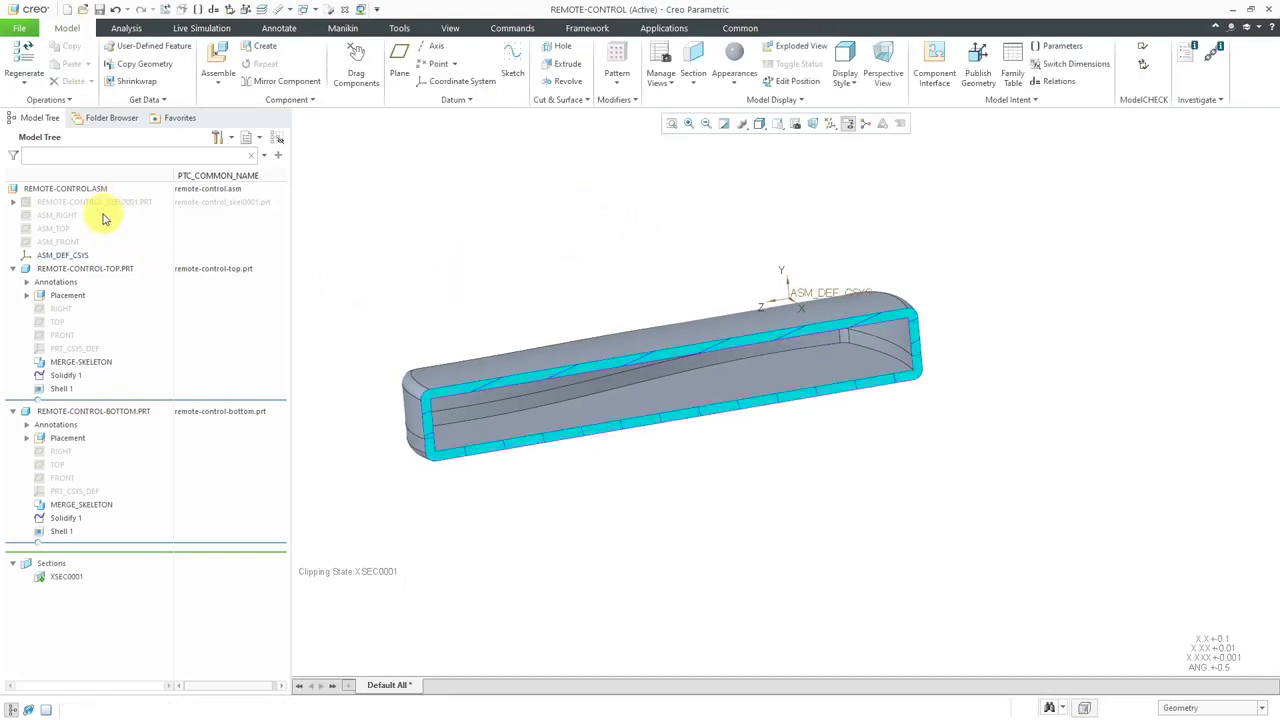
pyautogui.moveTo(485, 297)
pyautogui.mouseDown(button='middle')
pyautogui.moveTo(500, 297)
pyautogui.moveTo(480, 289)
pyautogui.moveTo(489, 282)
pyautogui.moveTo(494, 291)
pyautogui.mouseUp(button='middle')
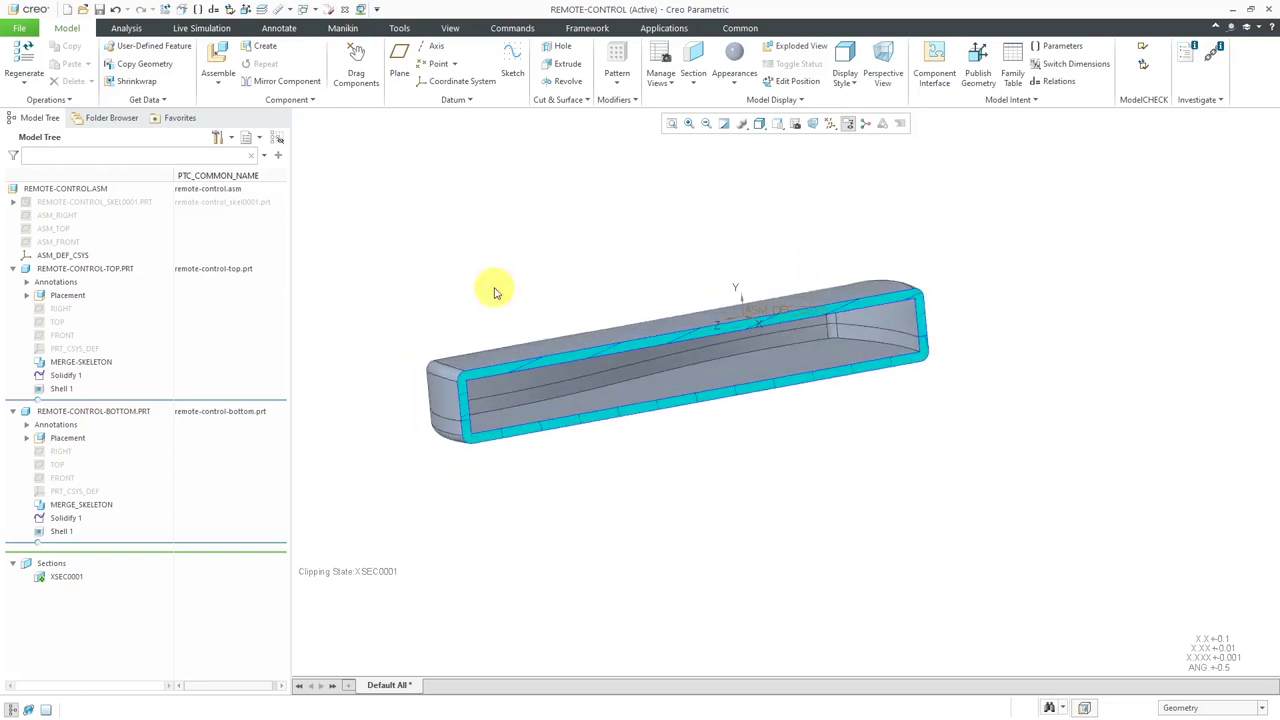